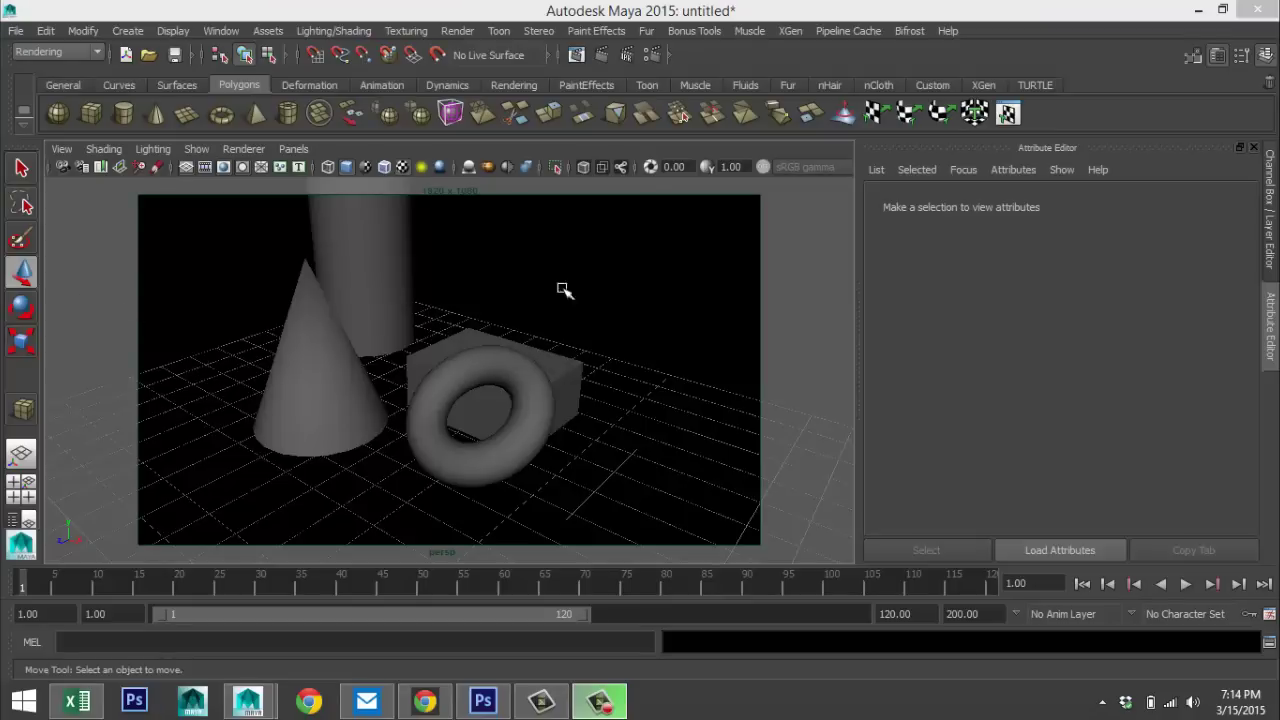
# Step: Examine the scene's enclosing room cube and the cylinder, cone and torus inside it from several distances and angles
pyautogui.keyDown('alt'); pyautogui.moveTo(472, 303); pyautogui.dragTo(564, 319); pyautogui.keyUp('alt')
pyautogui.keyDown('alt'); pyautogui.moveTo(564, 319); pyautogui.dragTo(563, 320, button='middle'); pyautogui.keyUp('alt')
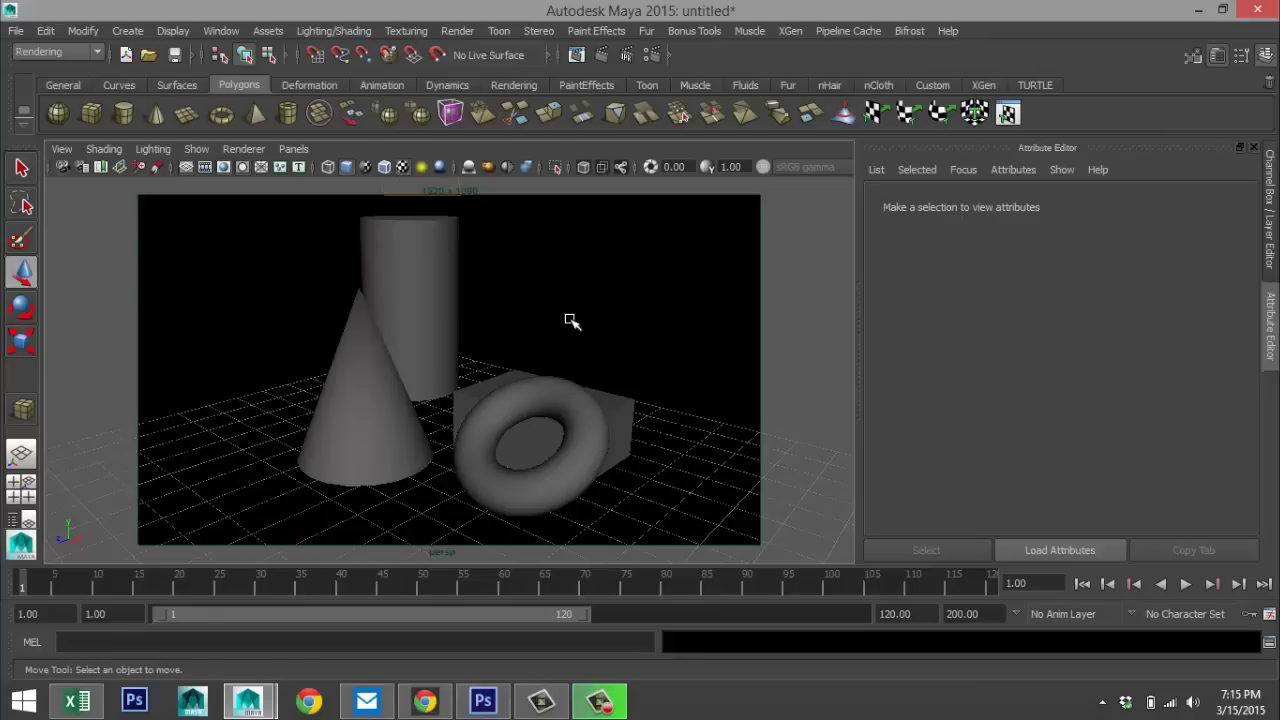
pyautogui.press('a')
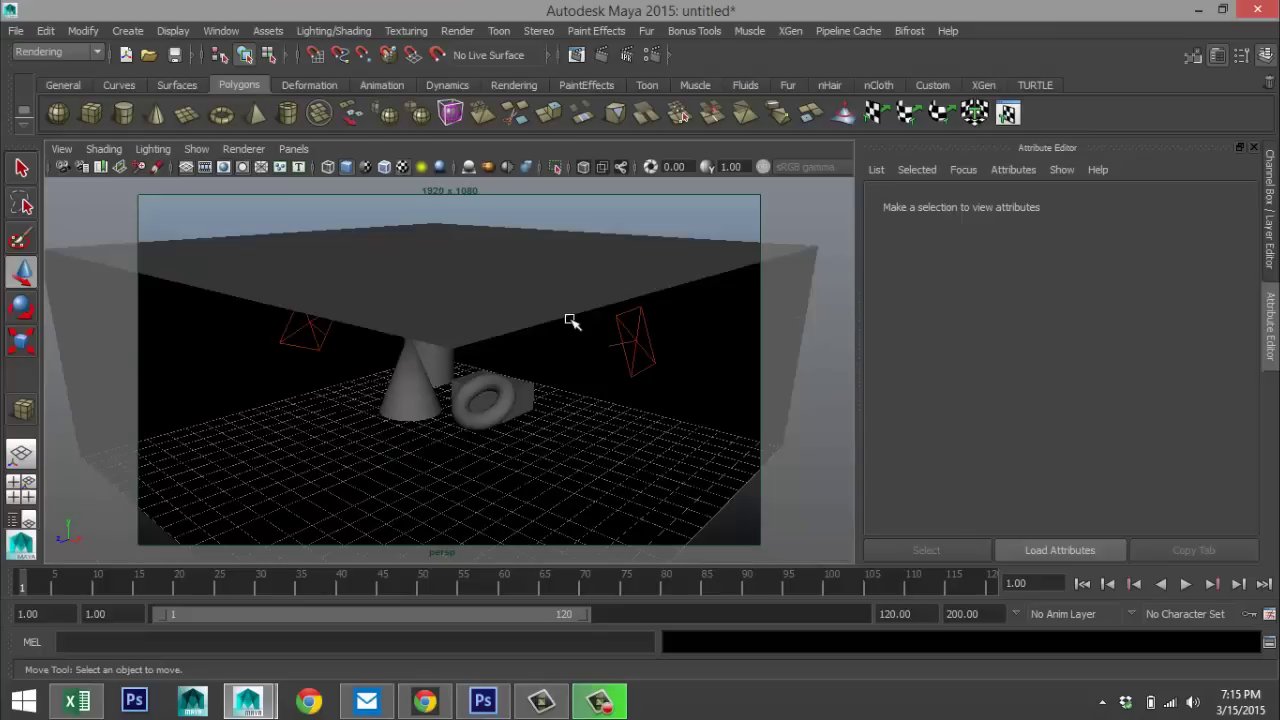
pyautogui.scroll(-3, 571, 320)
pyautogui.scroll(3, 571, 320)
pyautogui.keyDown('alt'); pyautogui.moveTo(543, 391); pyautogui.dragTo(202, 452); pyautogui.keyUp('alt')
pyautogui.click(528, 305)
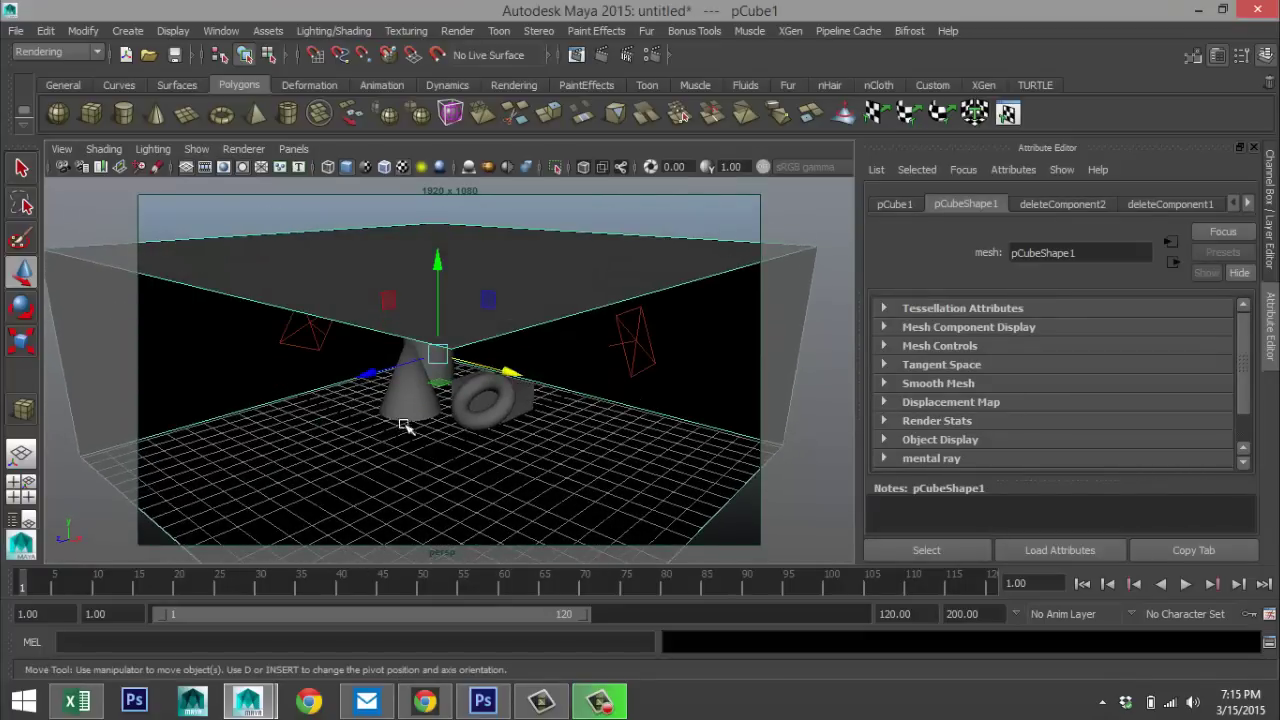
pyautogui.keyDown('alt'); pyautogui.moveTo(406, 427); pyautogui.dragTo(414, 423); pyautogui.keyUp('alt')
pyautogui.scroll(5, 449, 457)
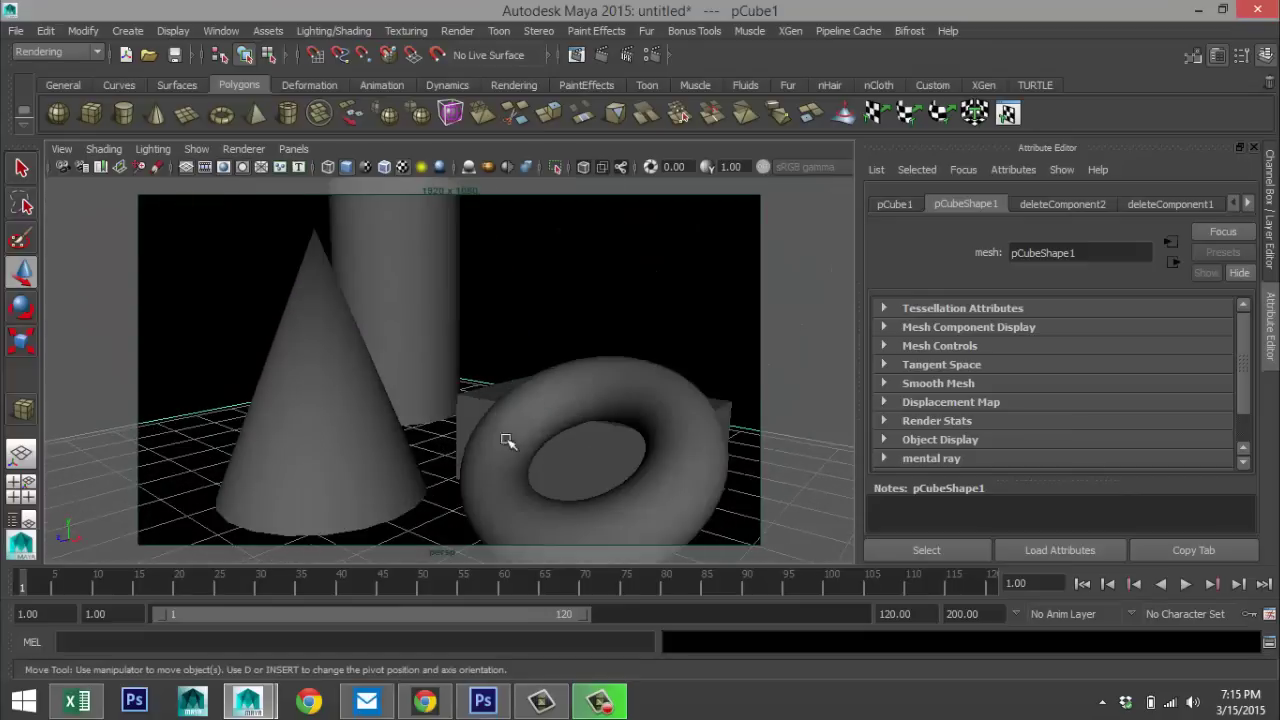
pyautogui.keyDown('alt'); pyautogui.moveTo(509, 443); pyautogui.dragTo(486, 317); pyautogui.keyUp('alt')
pyautogui.click(474, 297)
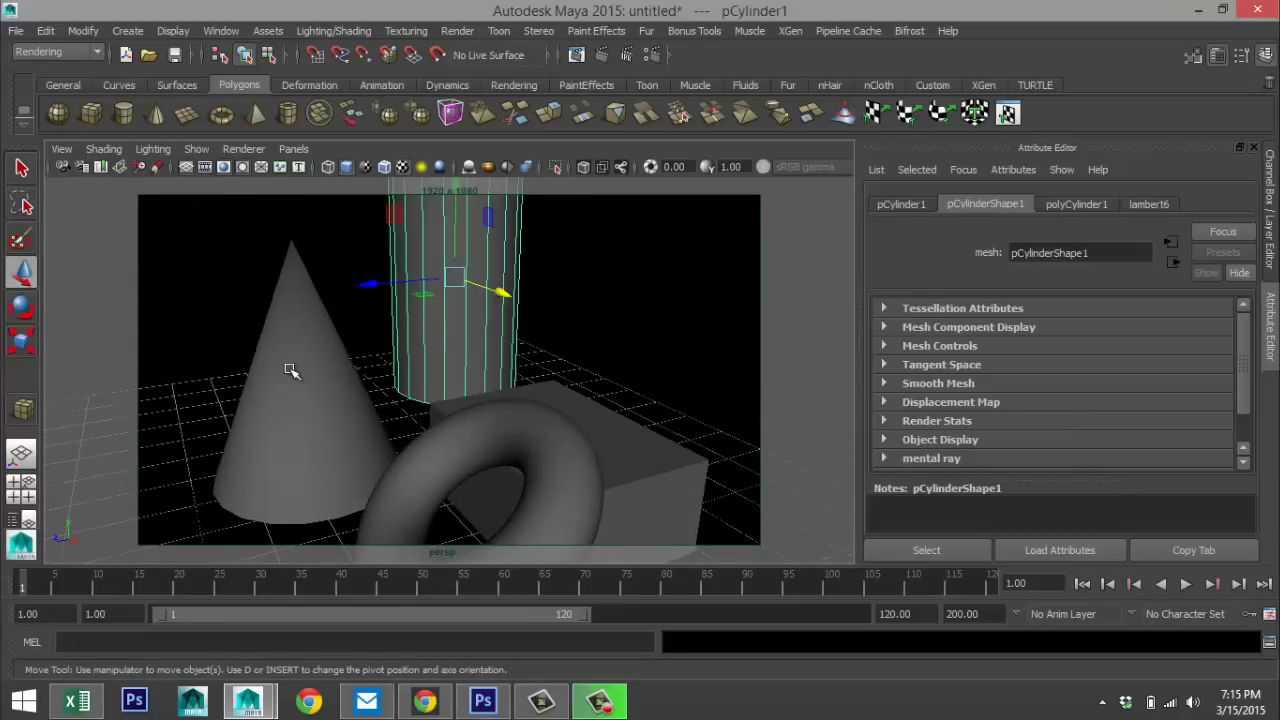
pyautogui.click(289, 366)
pyautogui.click(578, 470)
pyautogui.click(560, 508)
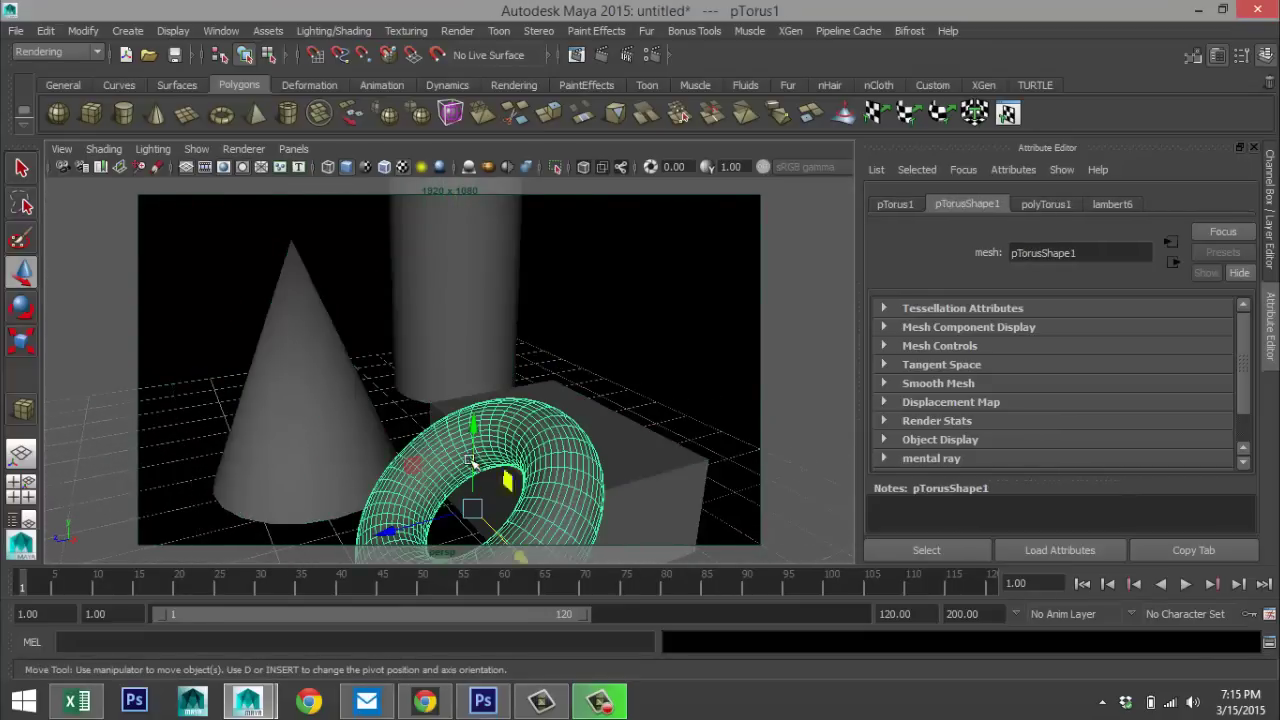
pyautogui.scroll(-5, 478, 455)
pyautogui.scroll(8, 479, 455)
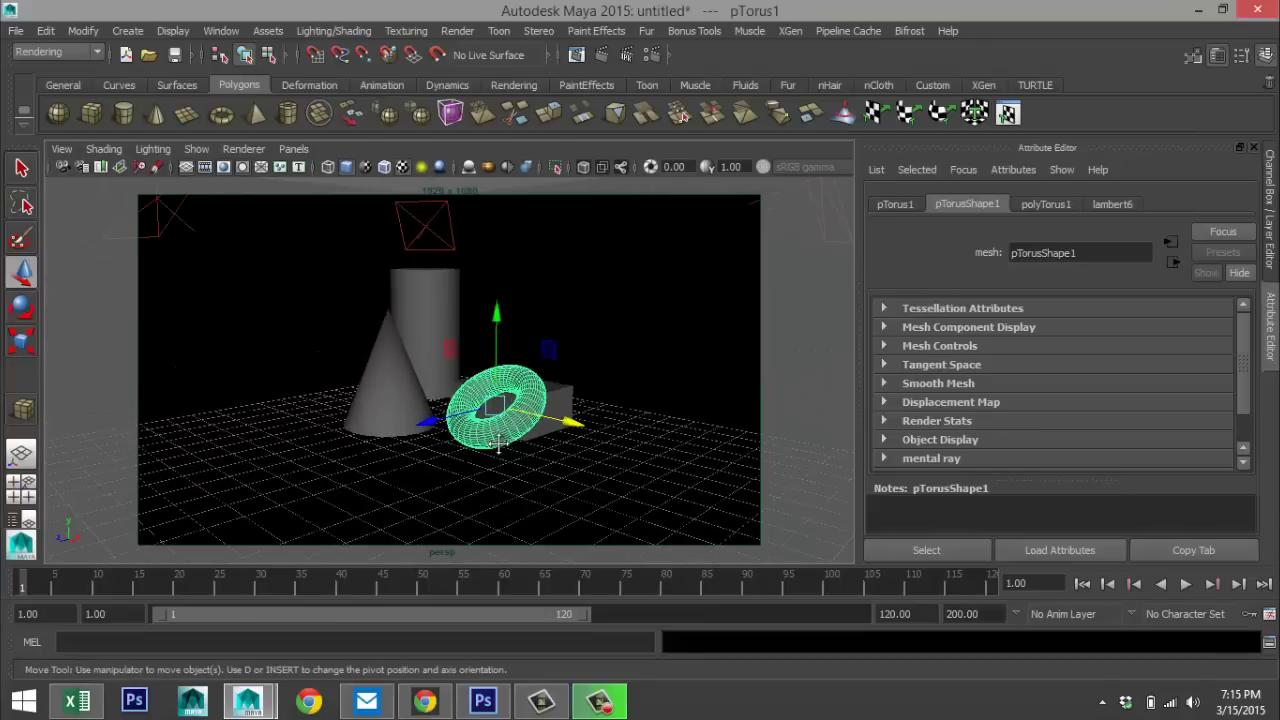
# Step: Inspect the area lights placed around the objects and their positions within the room
pyautogui.click(232, 293)
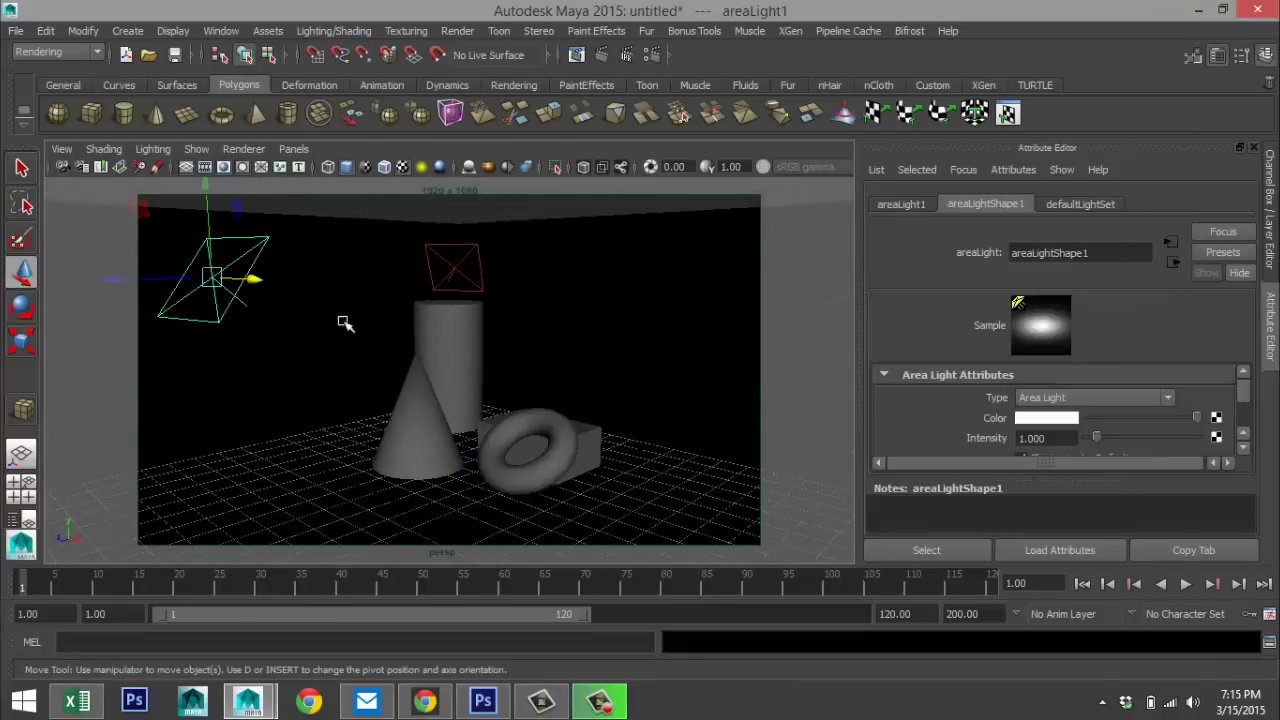
pyautogui.click(443, 272)
pyautogui.keyDown('alt'); pyautogui.moveTo(380, 375); pyautogui.dragTo(667, 312); pyautogui.keyUp('alt')
pyautogui.click(641, 298)
pyautogui.scroll(-4, 623, 371)
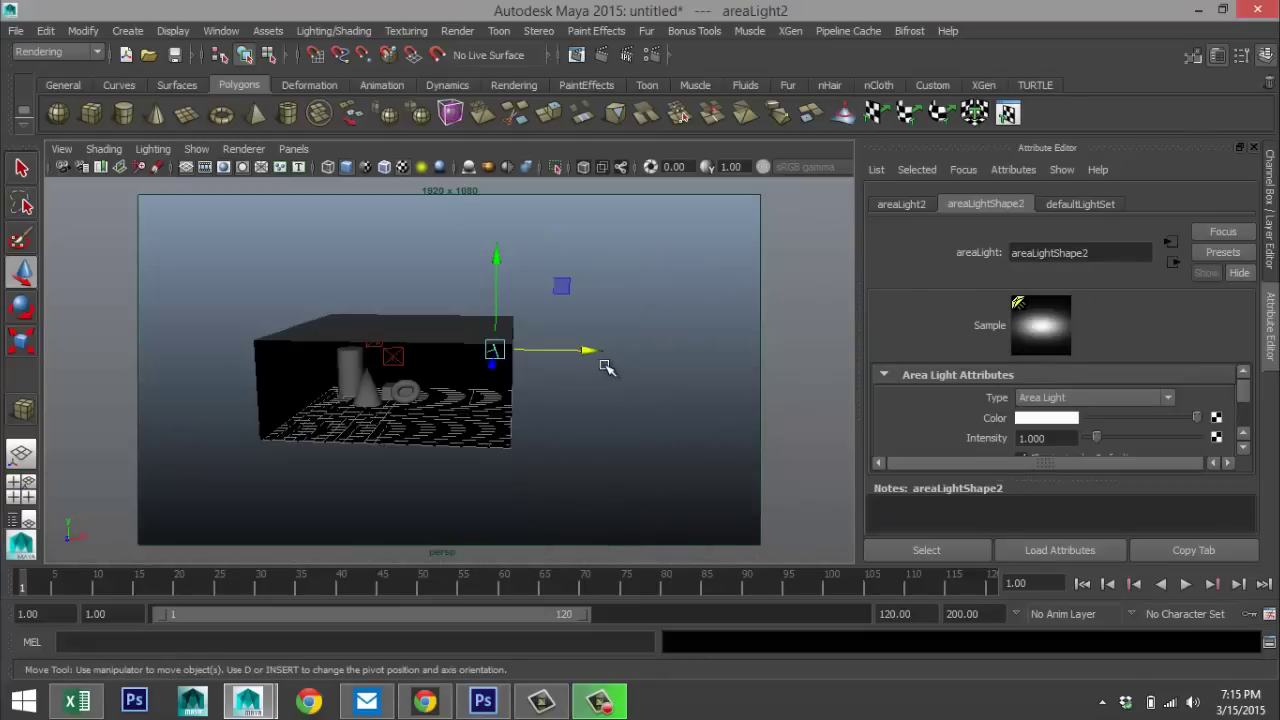
pyautogui.scroll(6, 610, 371)
pyautogui.keyDown('alt'); pyautogui.moveTo(610, 371); pyautogui.dragTo(443, 354); pyautogui.keyUp('alt')
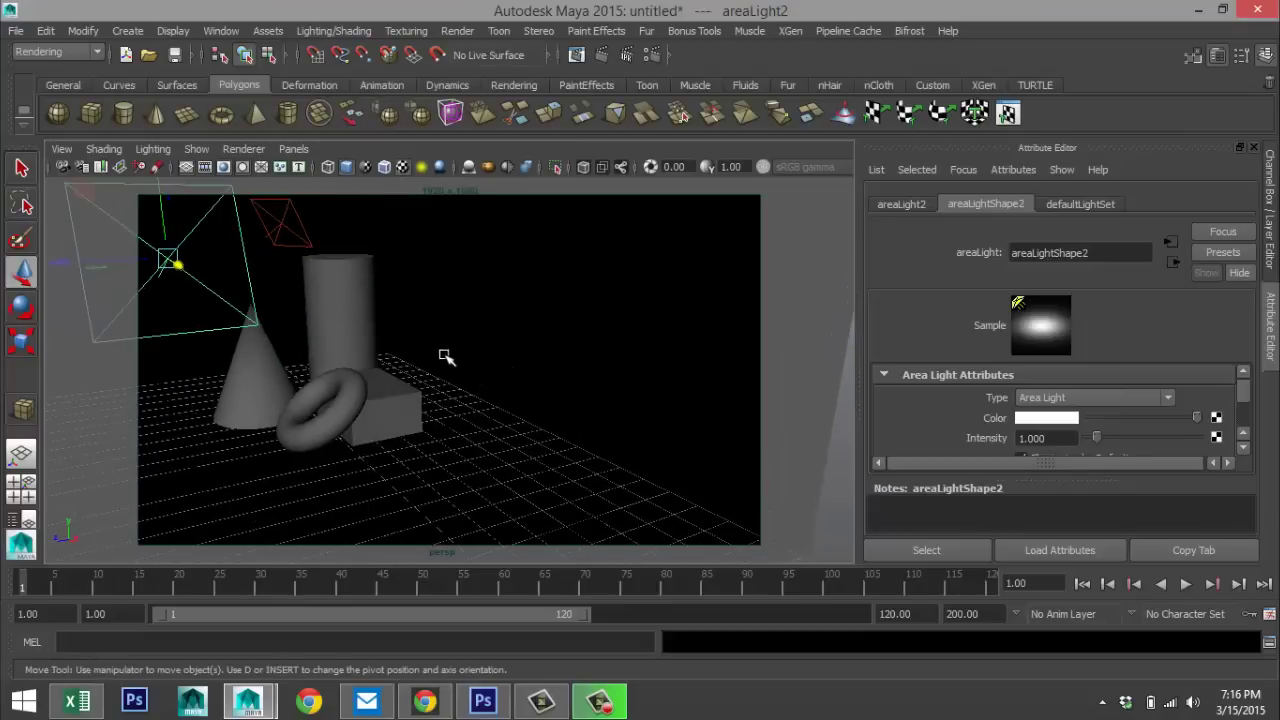
pyautogui.keyDown('alt'); pyautogui.moveTo(443, 354); pyautogui.dragTo(588, 433, button='middle'); pyautogui.keyUp('alt')
pyautogui.keyDown('alt'); pyautogui.moveTo(588, 433); pyautogui.dragTo(620, 434); pyautogui.keyUp('alt')
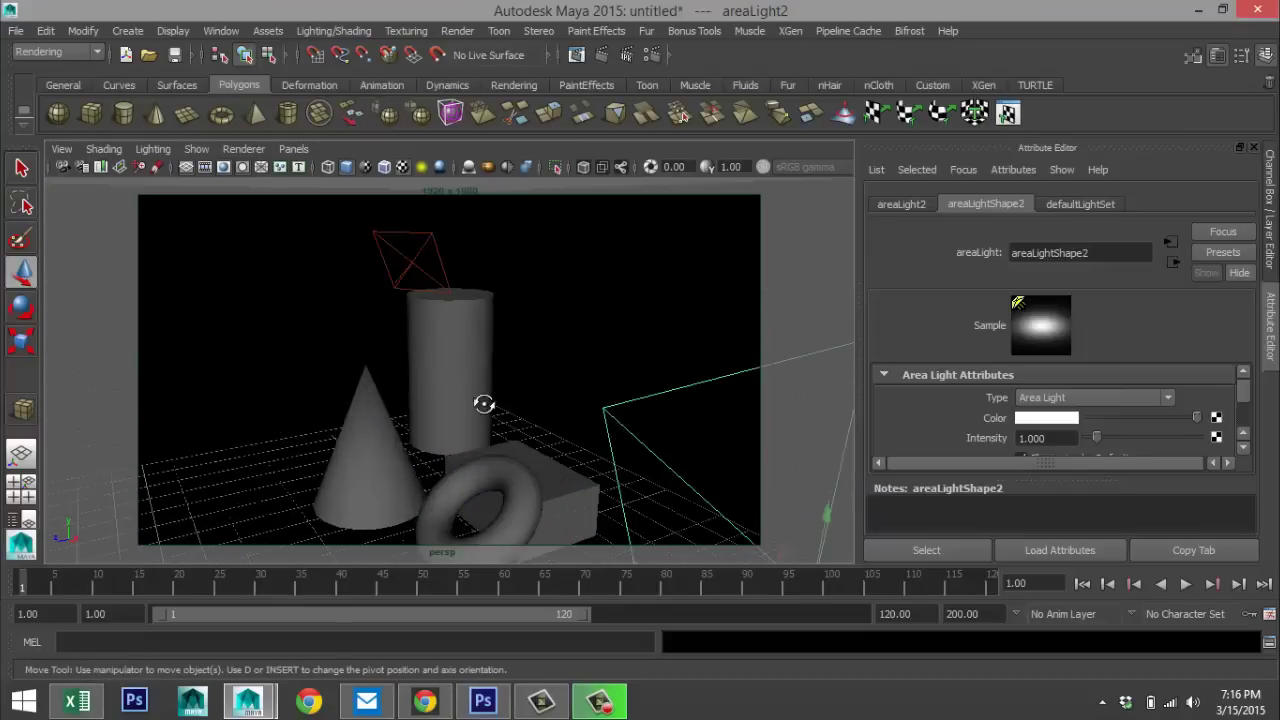
# Step: Assign a new Lambert material to the enclosing room cube and set its color to white
pyautogui.keyDown('alt'); pyautogui.moveTo(486, 403); pyautogui.dragTo(521, 377); pyautogui.keyUp('alt')
pyautogui.click(597, 334)
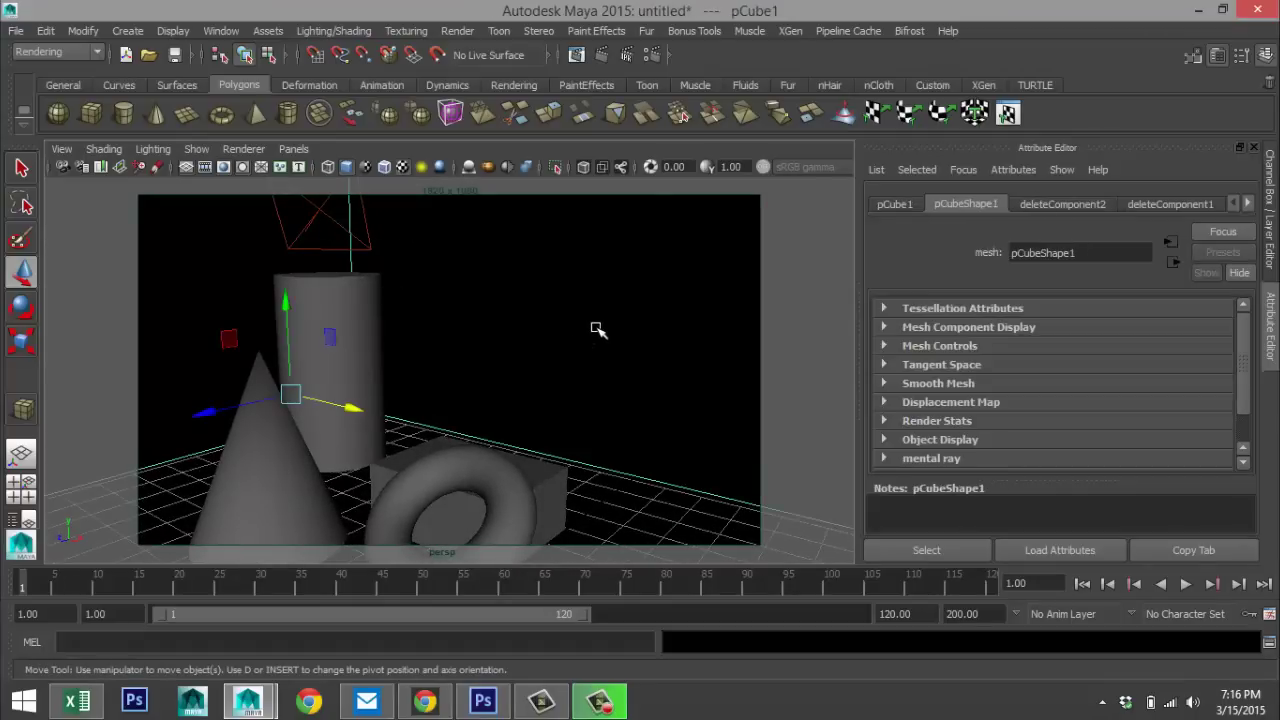
pyautogui.moveTo(597, 334); pyautogui.dragTo(618, 636, button='right')
pyautogui.click(672, 437)
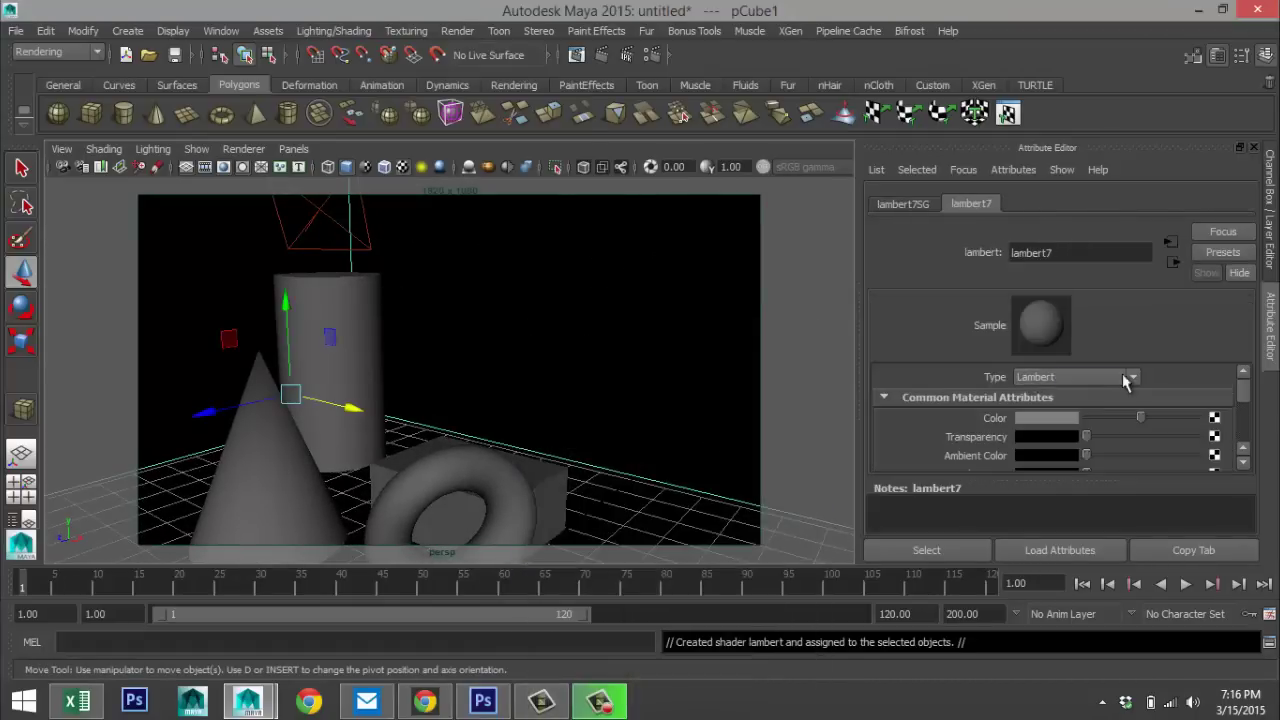
pyautogui.moveTo(1143, 420); pyautogui.dragTo(1198, 421)
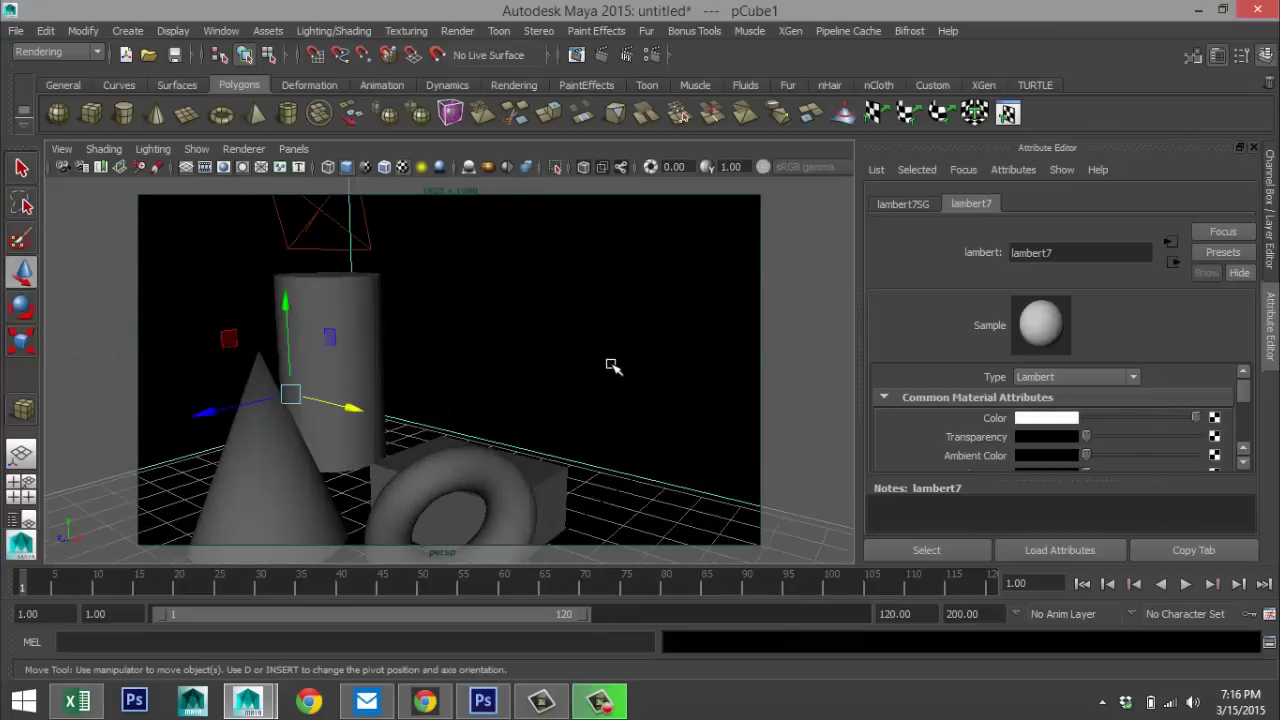
# Step: Assign a new mia_material_x material to the cylinder
pyautogui.keyDown('alt'); pyautogui.moveTo(603, 370); pyautogui.dragTo(571, 374); pyautogui.keyUp('alt')
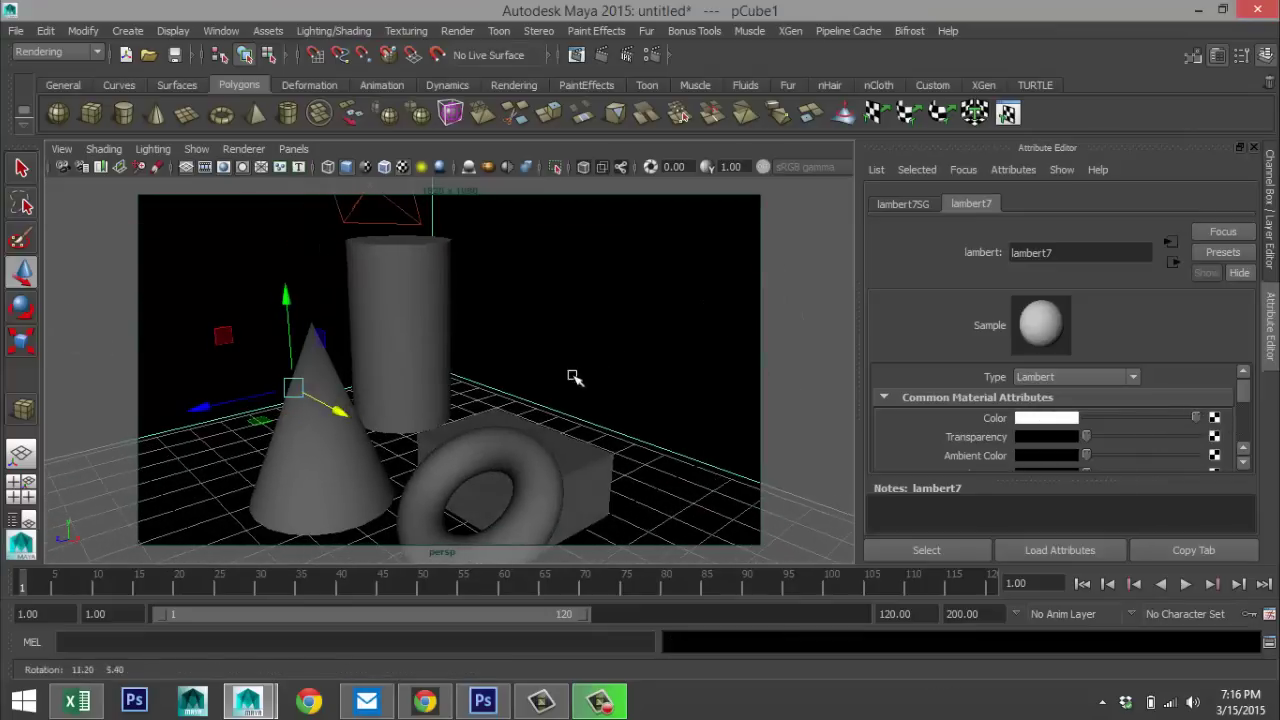
pyautogui.click(416, 293)
pyautogui.moveTo(418, 254); pyautogui.dragTo(432, 634, button='right')
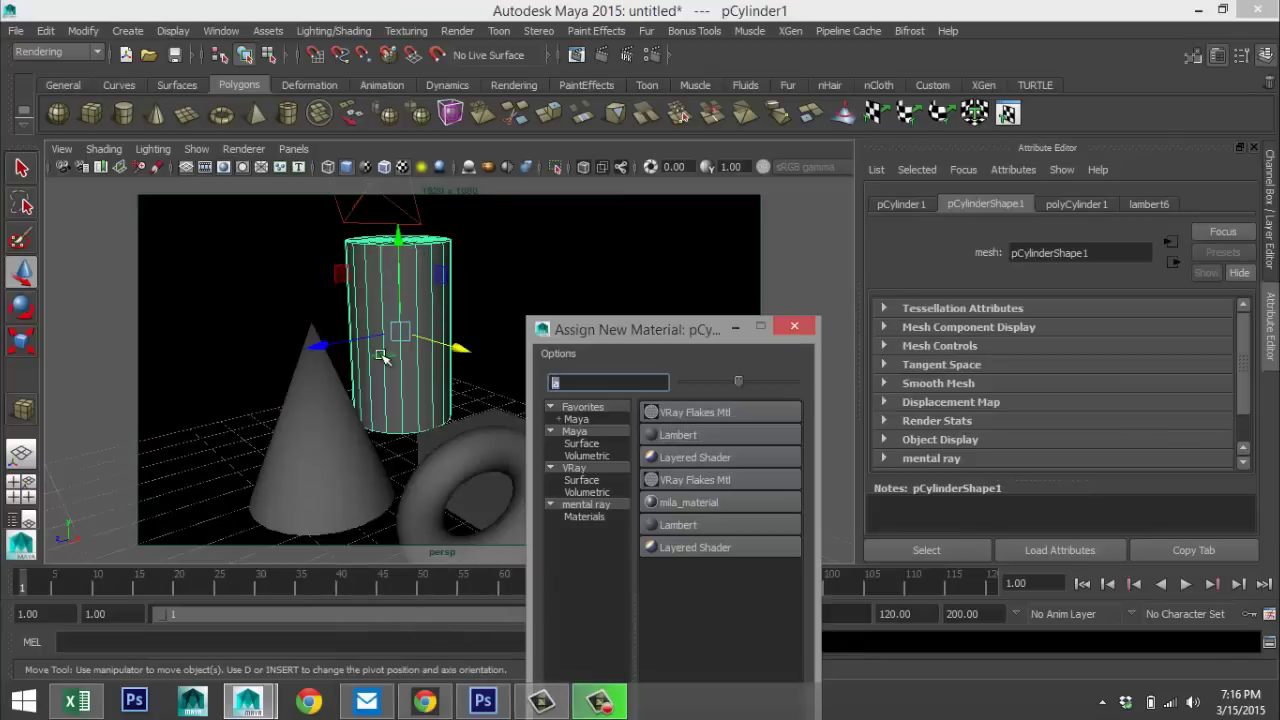
pyautogui.write('mia')
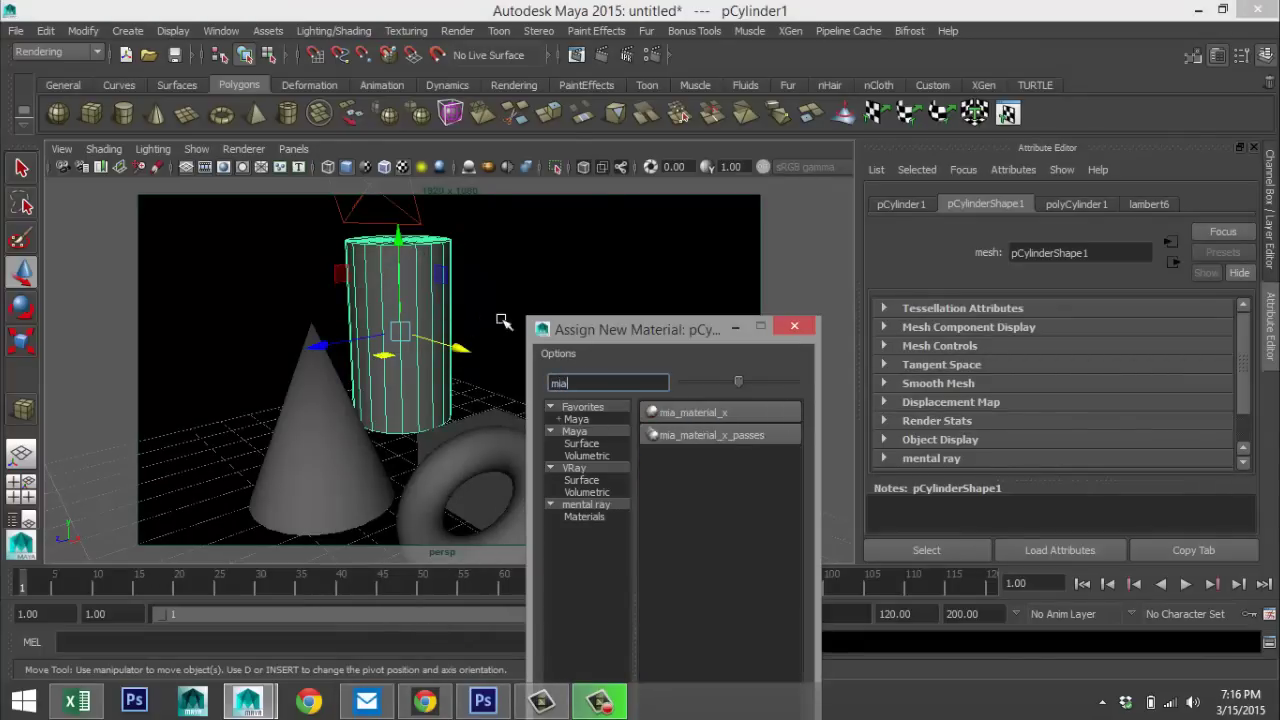
pyautogui.click(677, 416)
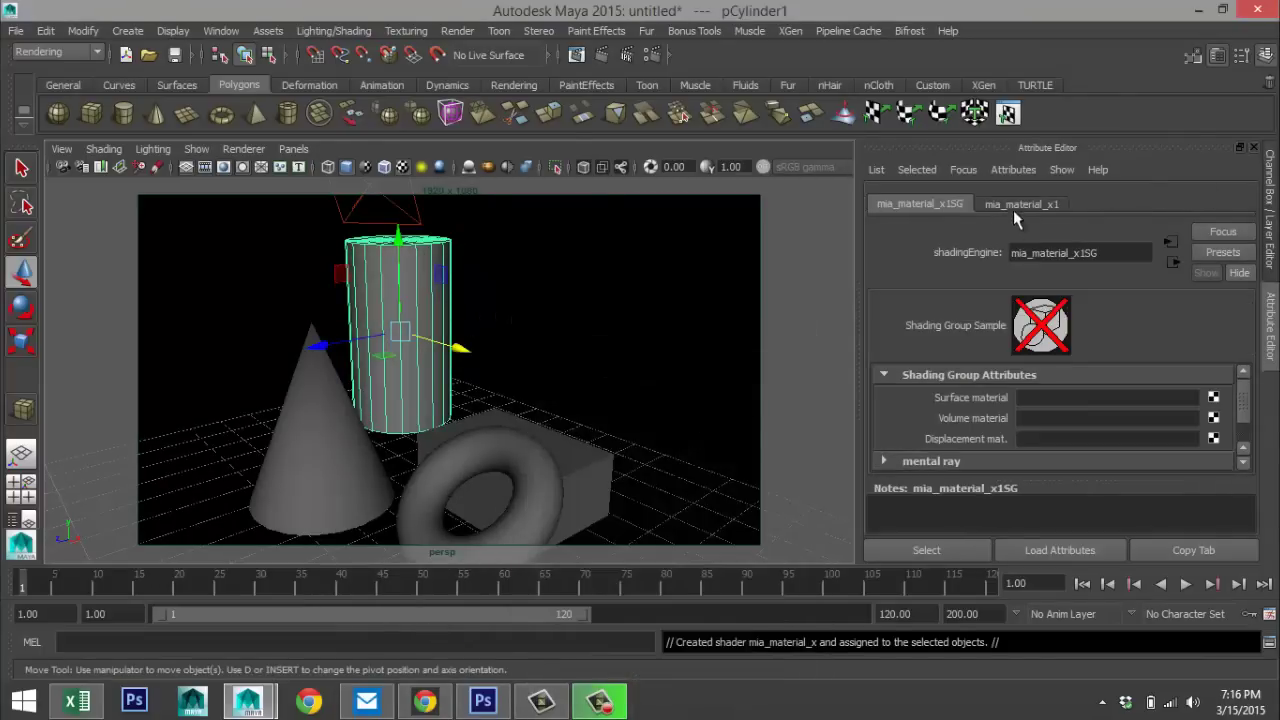
# Step: Replace the cylinder's mia_material_x settings with the Chrome preset
pyautogui.click(1021, 206)
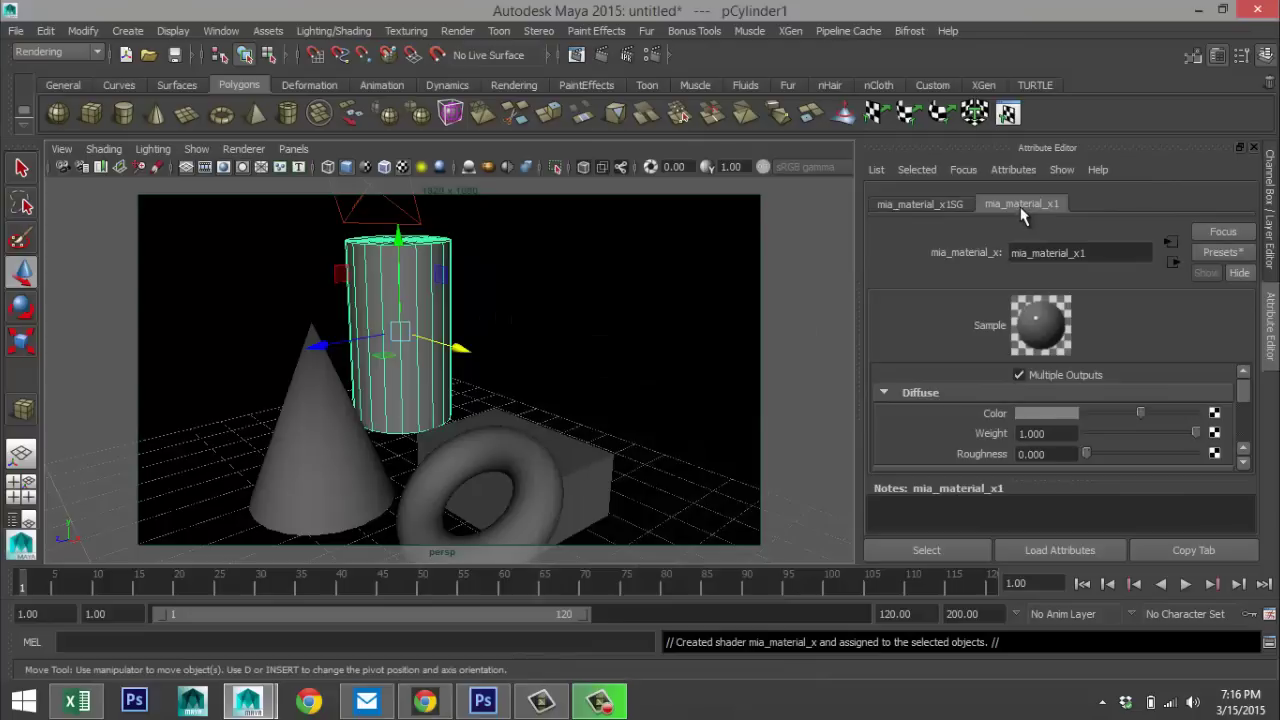
pyautogui.click(1222, 254)
pyautogui.moveTo(1145, 301)
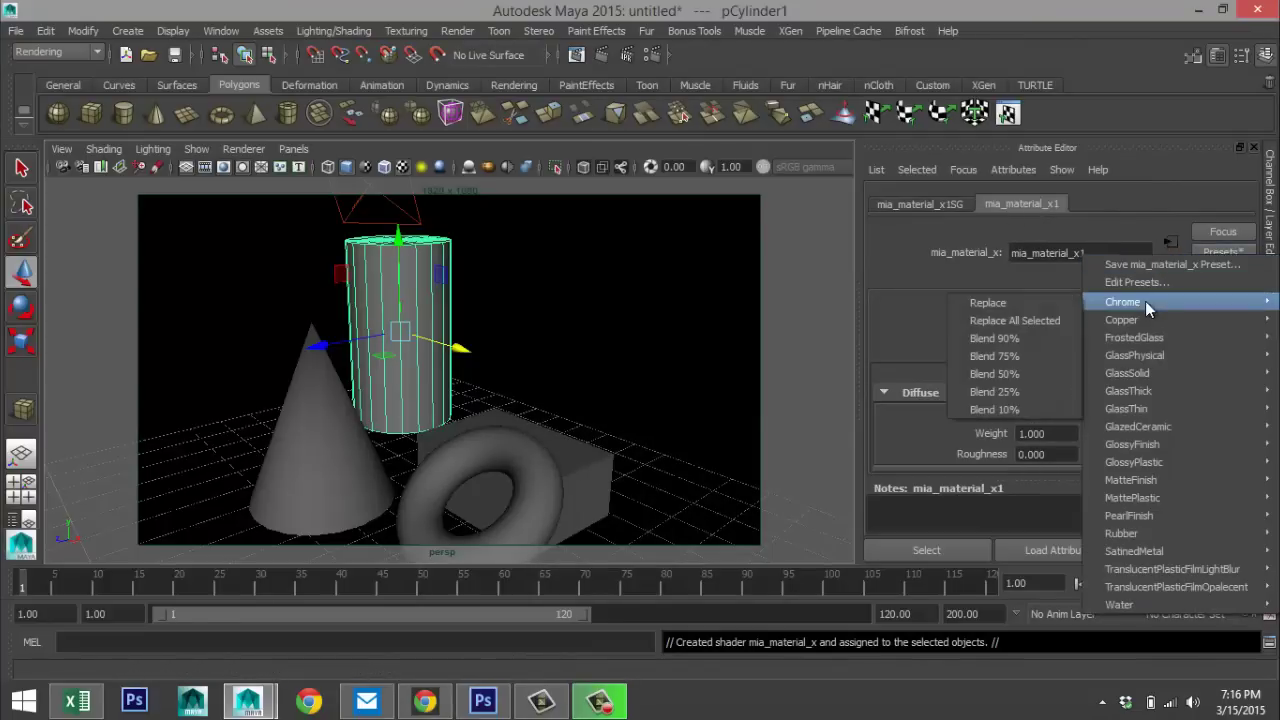
pyautogui.click(1020, 303)
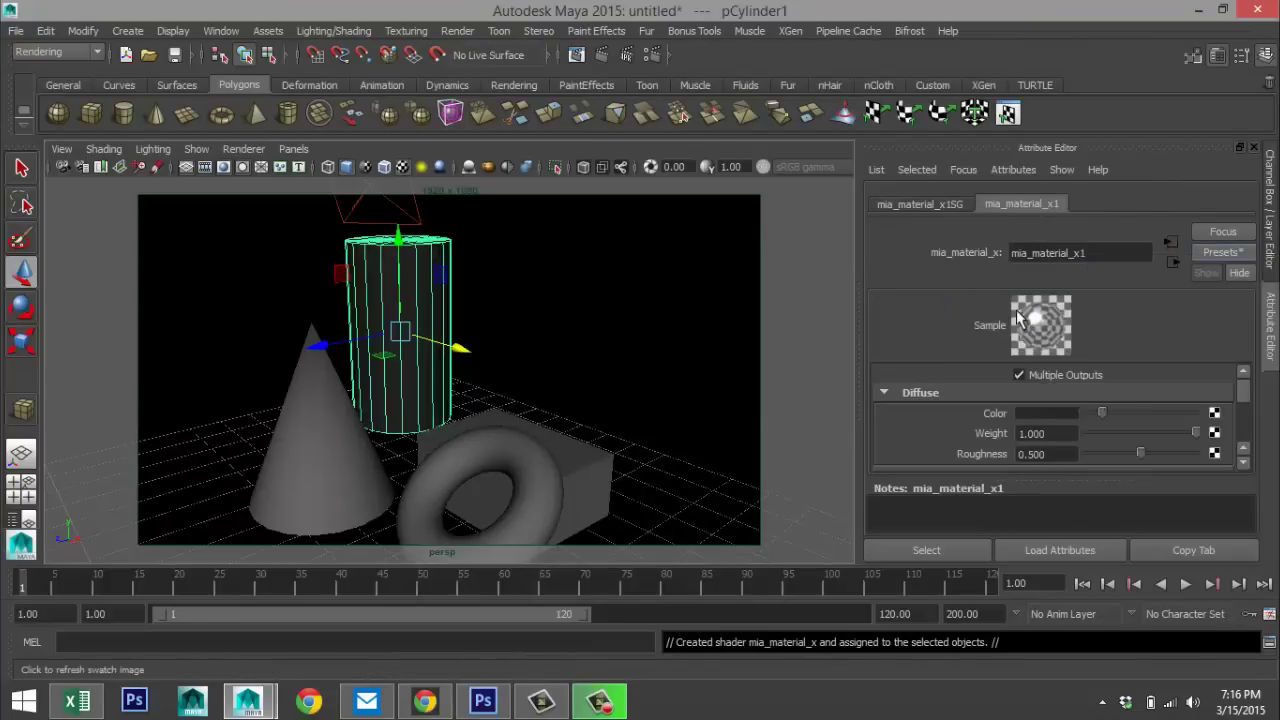
# Step: Assign a new Phong E material to the cone and set its color to red
pyautogui.click(318, 447)
pyautogui.moveTo(323, 476); pyautogui.dragTo(371, 632, button='right')
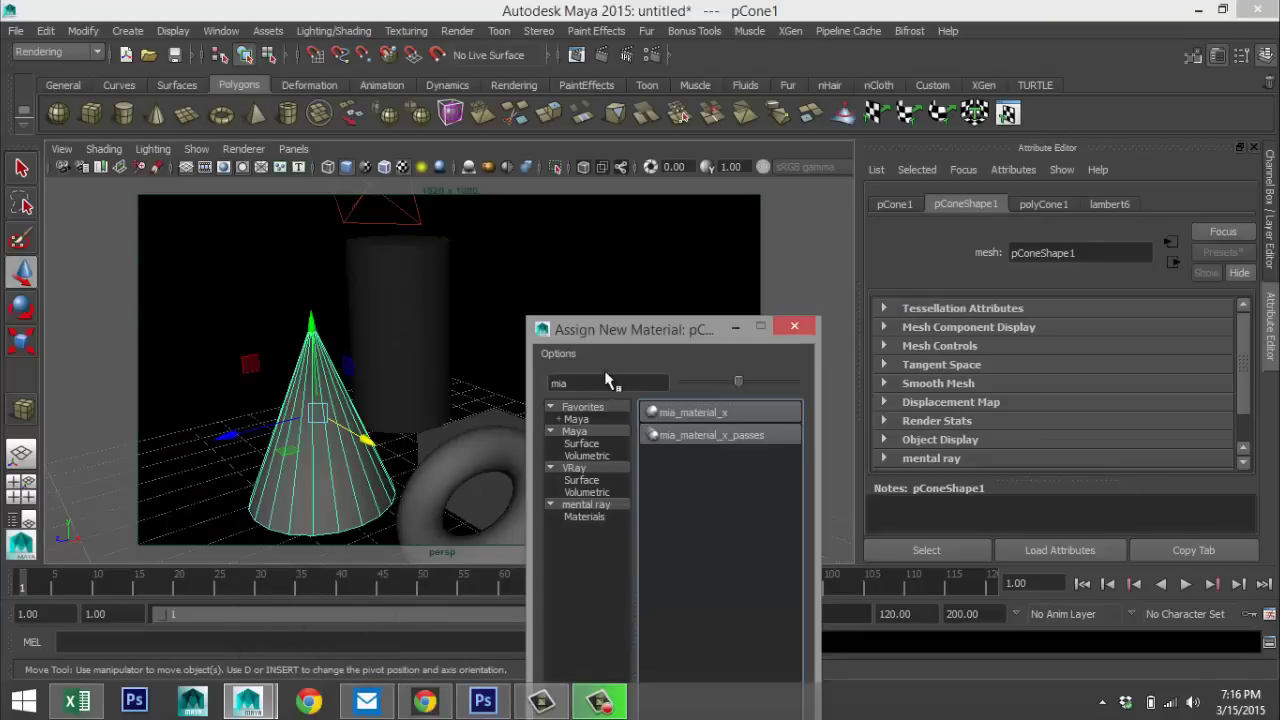
pyautogui.write('ph')
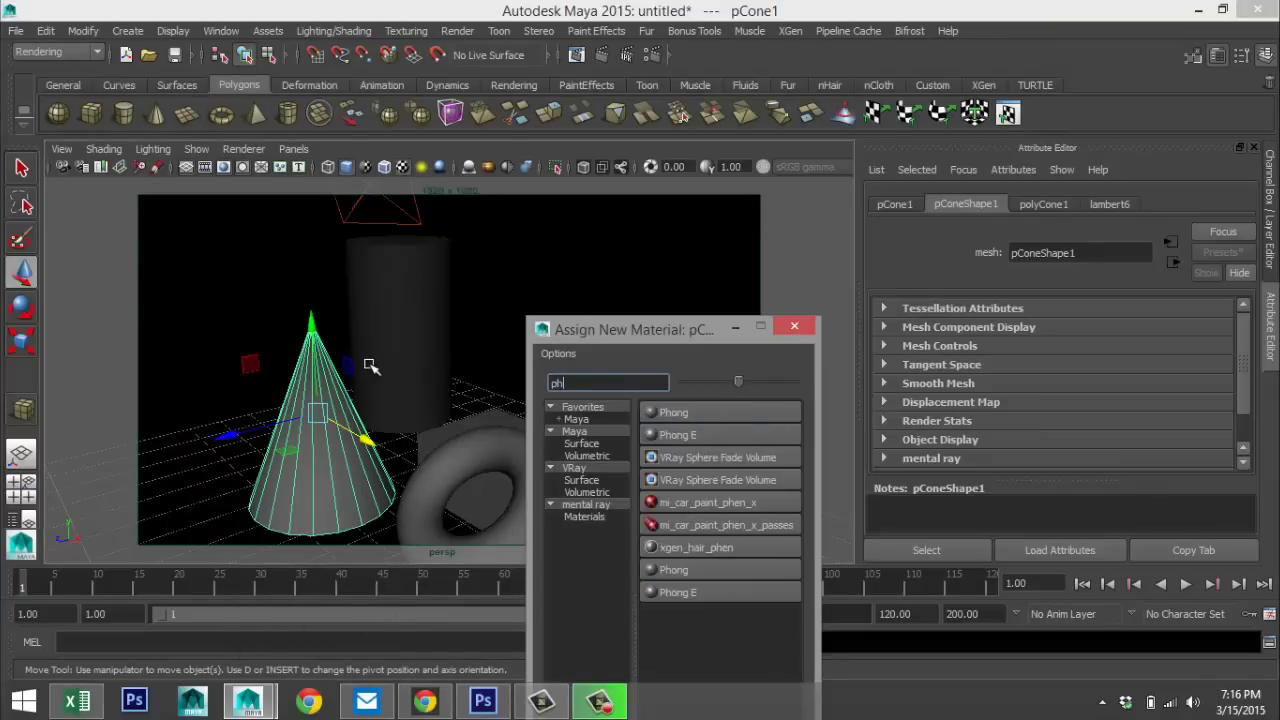
pyautogui.click(672, 435)
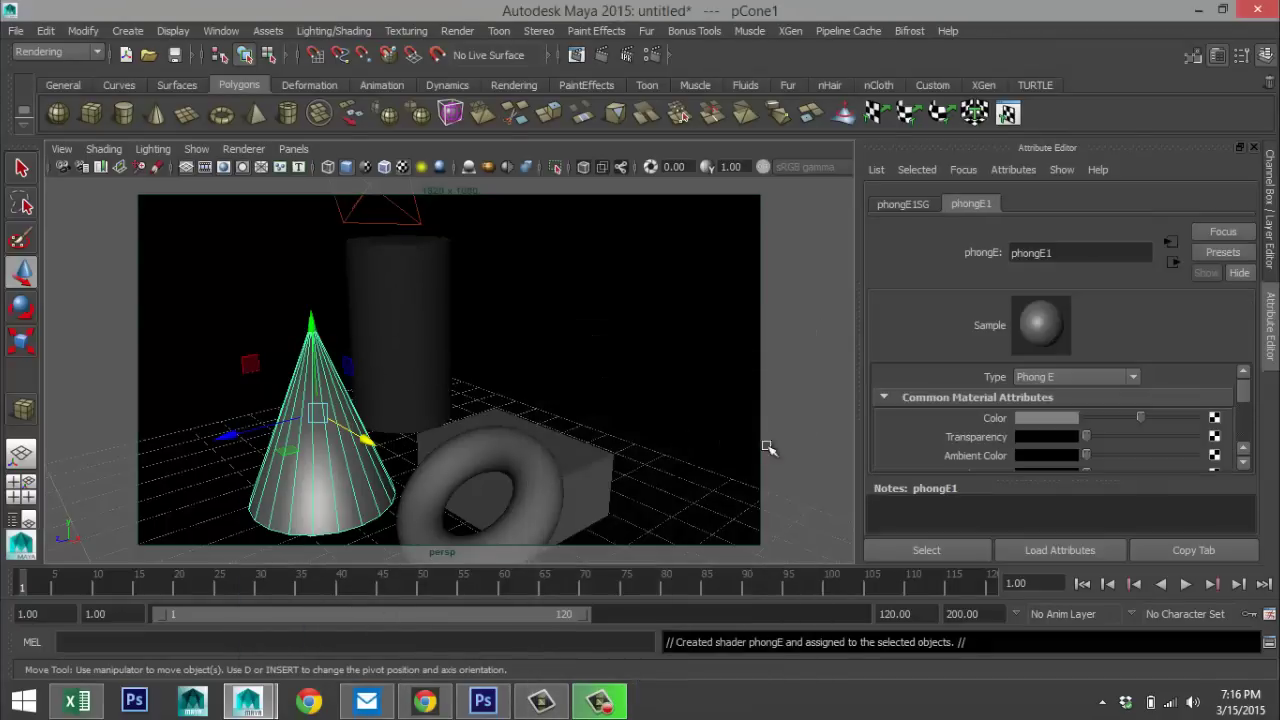
pyautogui.click(1050, 420)
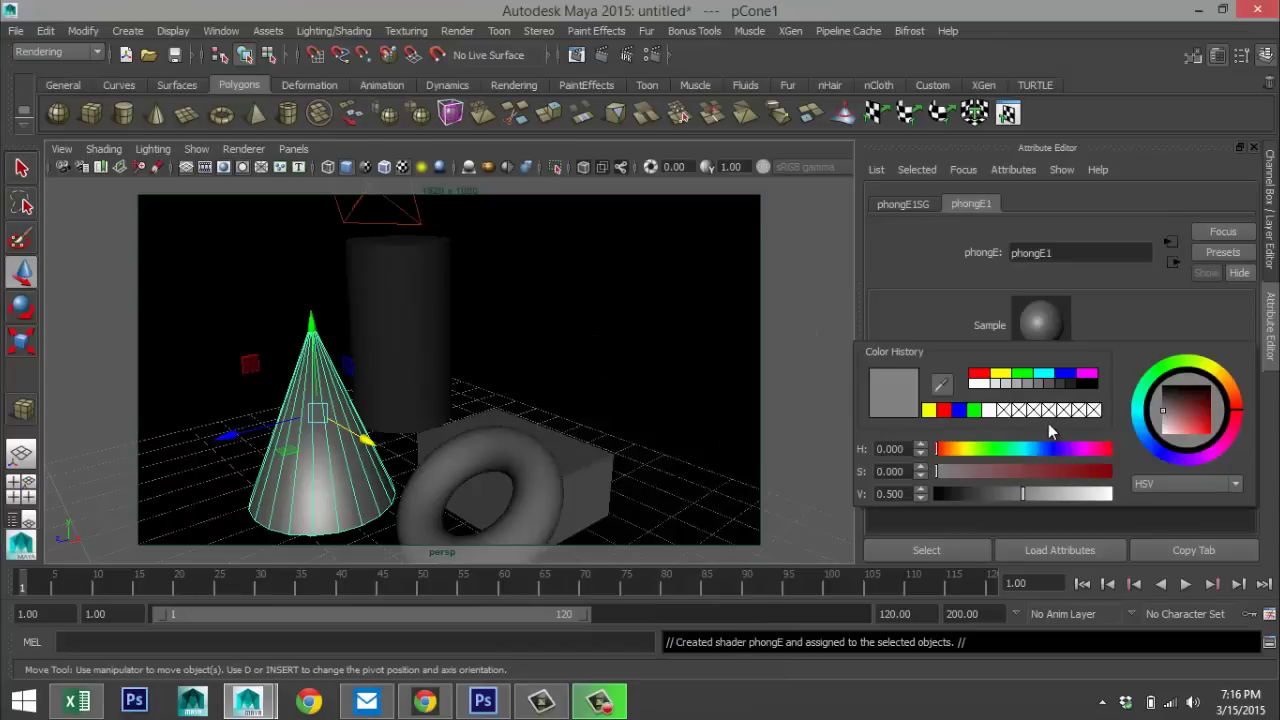
pyautogui.click(976, 375)
# Step: Assign a new Phong E material to the small box behind the torus
pyautogui.keyDown('alt'); pyautogui.moveTo(600, 389); pyautogui.dragTo(548, 345); pyautogui.keyUp('alt')
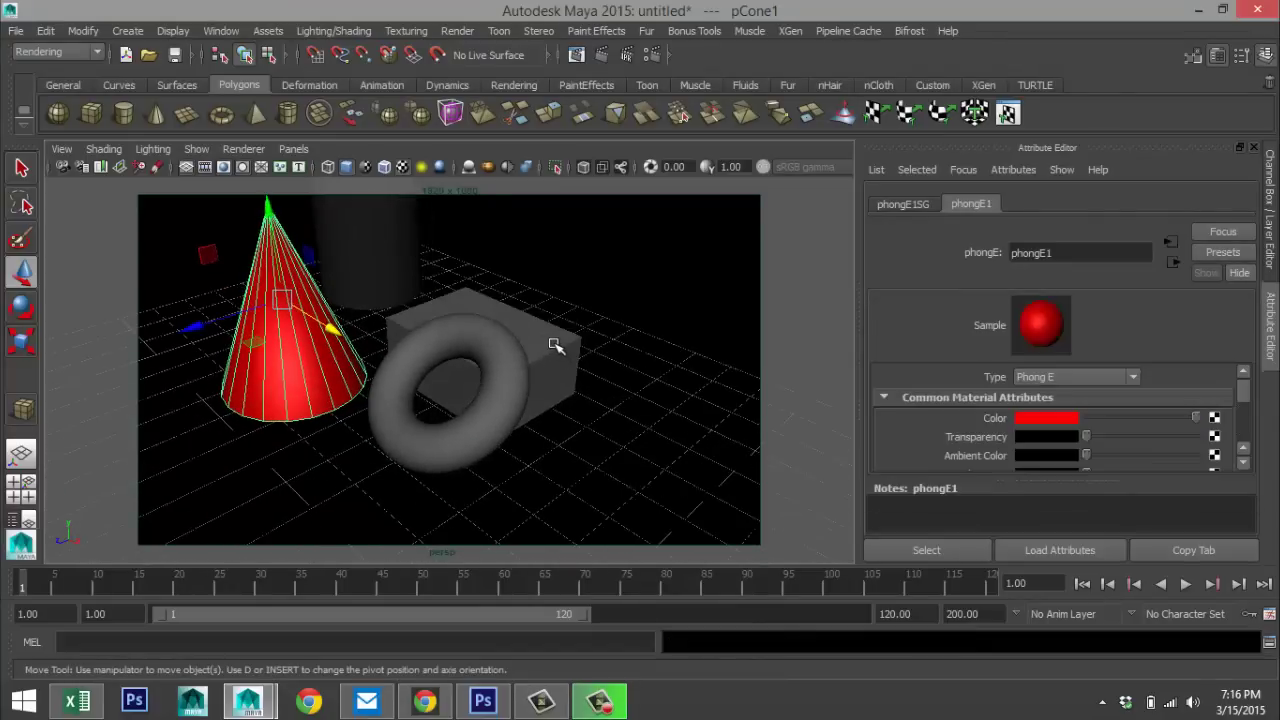
pyautogui.click(555, 345)
pyautogui.moveTo(555, 345); pyautogui.dragTo(590, 627, button='right')
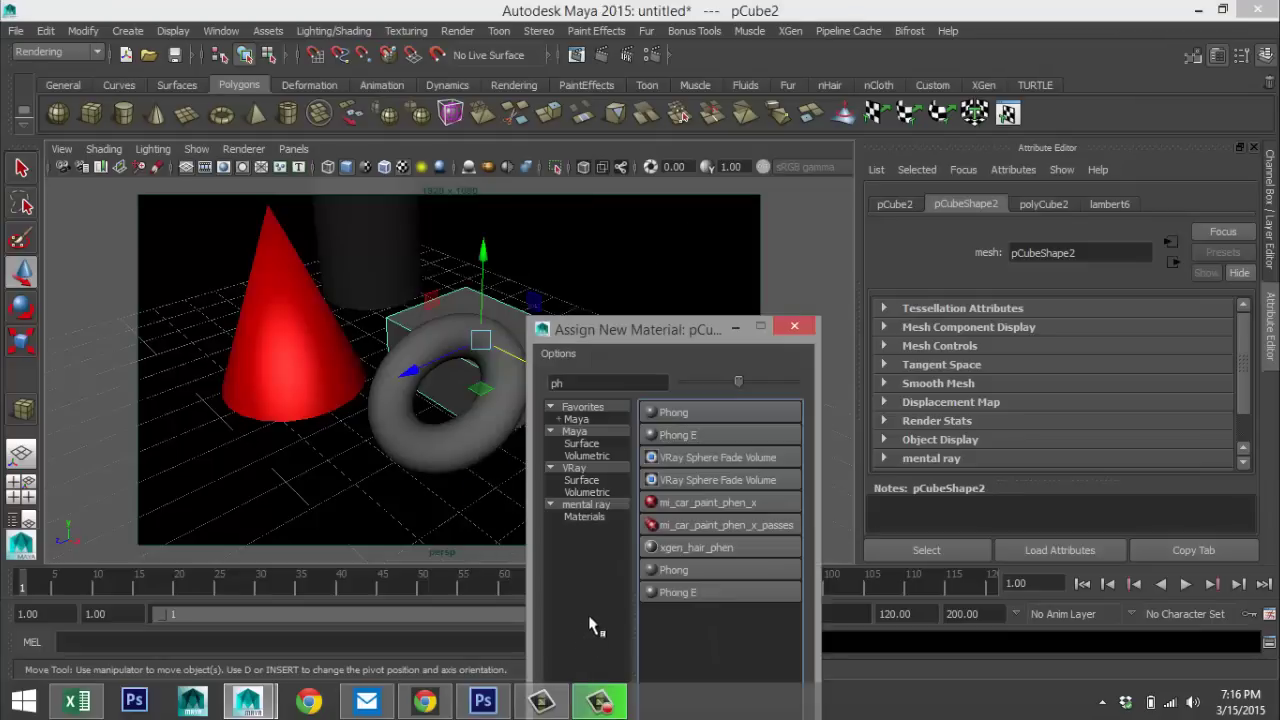
pyautogui.doubleClick(601, 380)
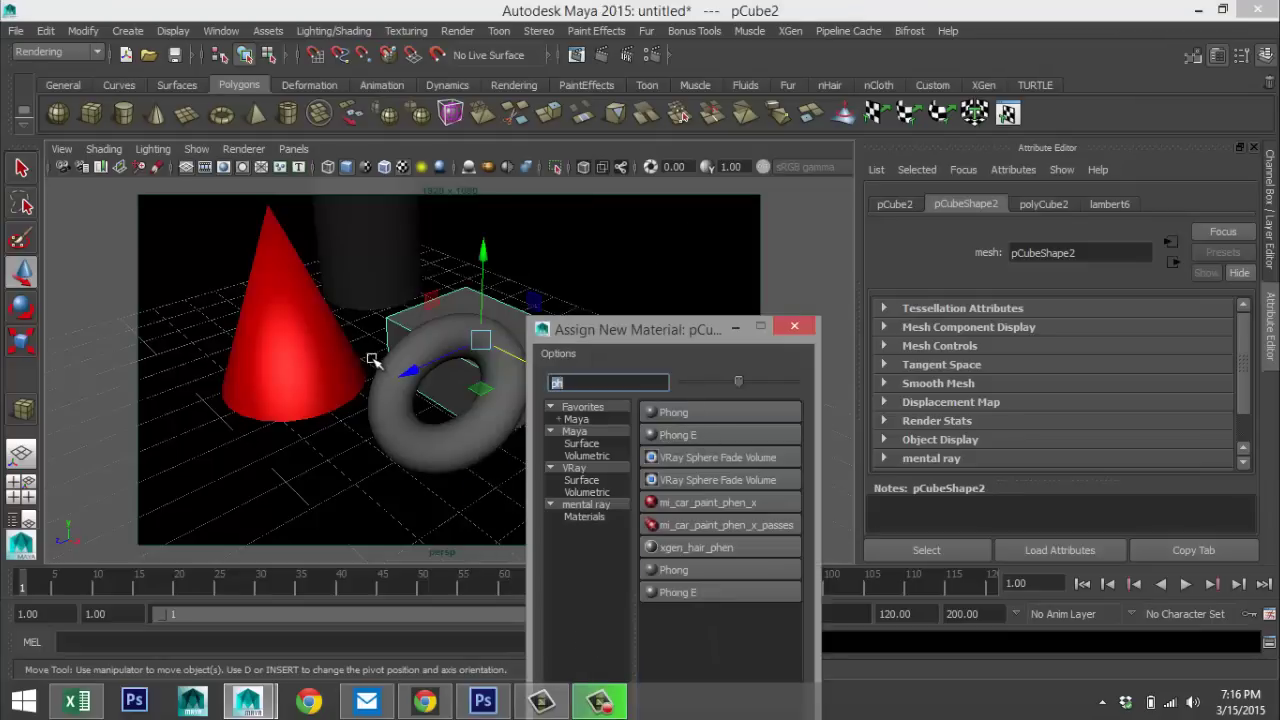
pyautogui.write('ph')
pyautogui.click(675, 435)
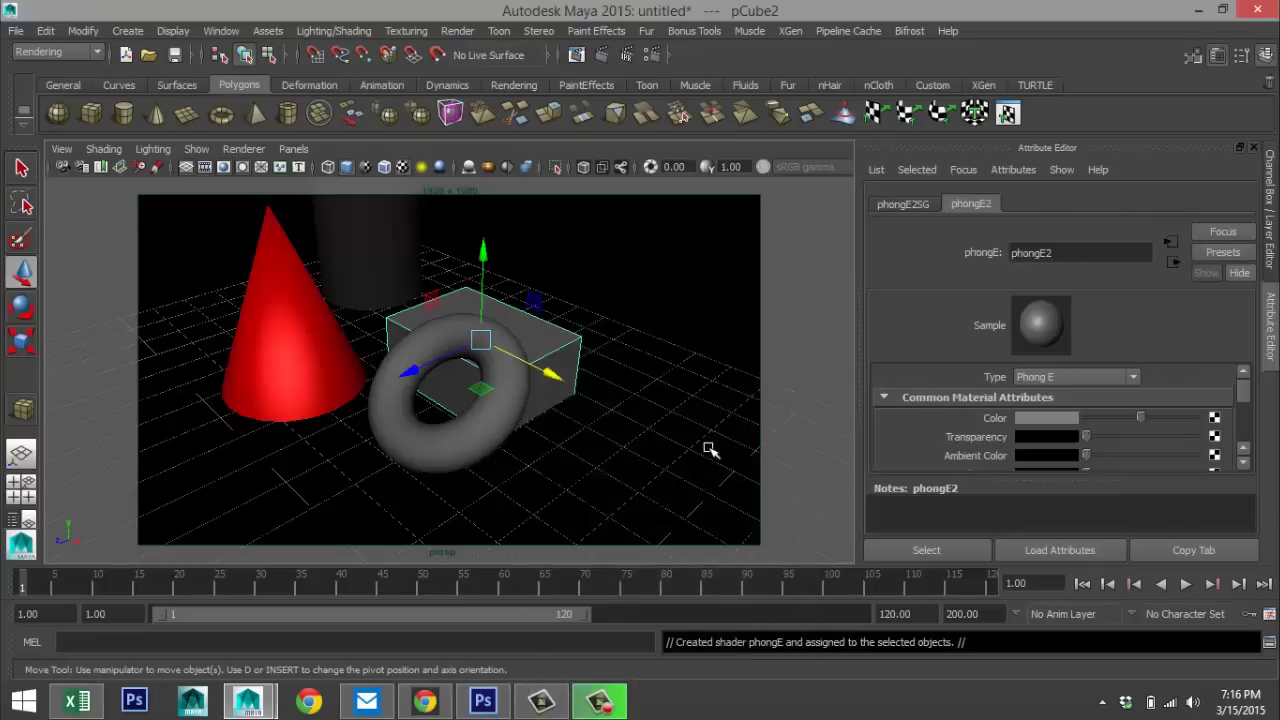
# Step: Map a Marble texture to the color of the small box's Phong E material
pyautogui.click(1214, 418)
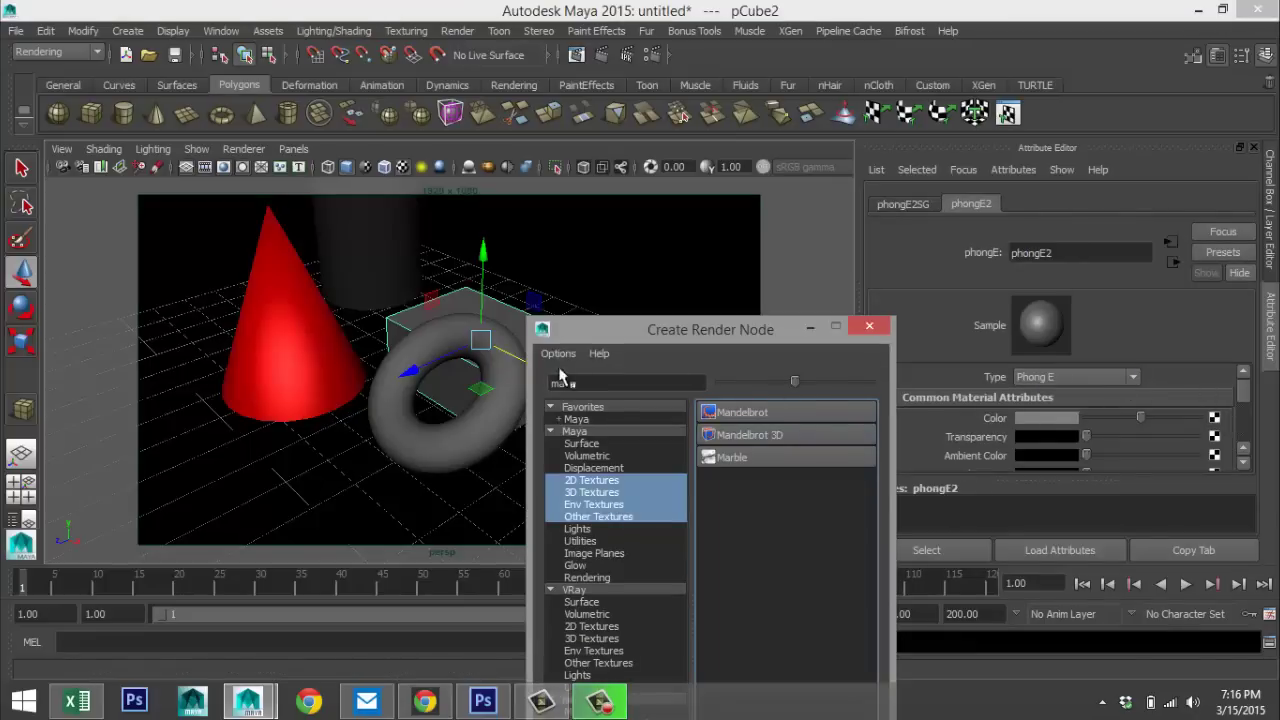
pyautogui.doubleClick(598, 384)
pyautogui.press('BackSpace')
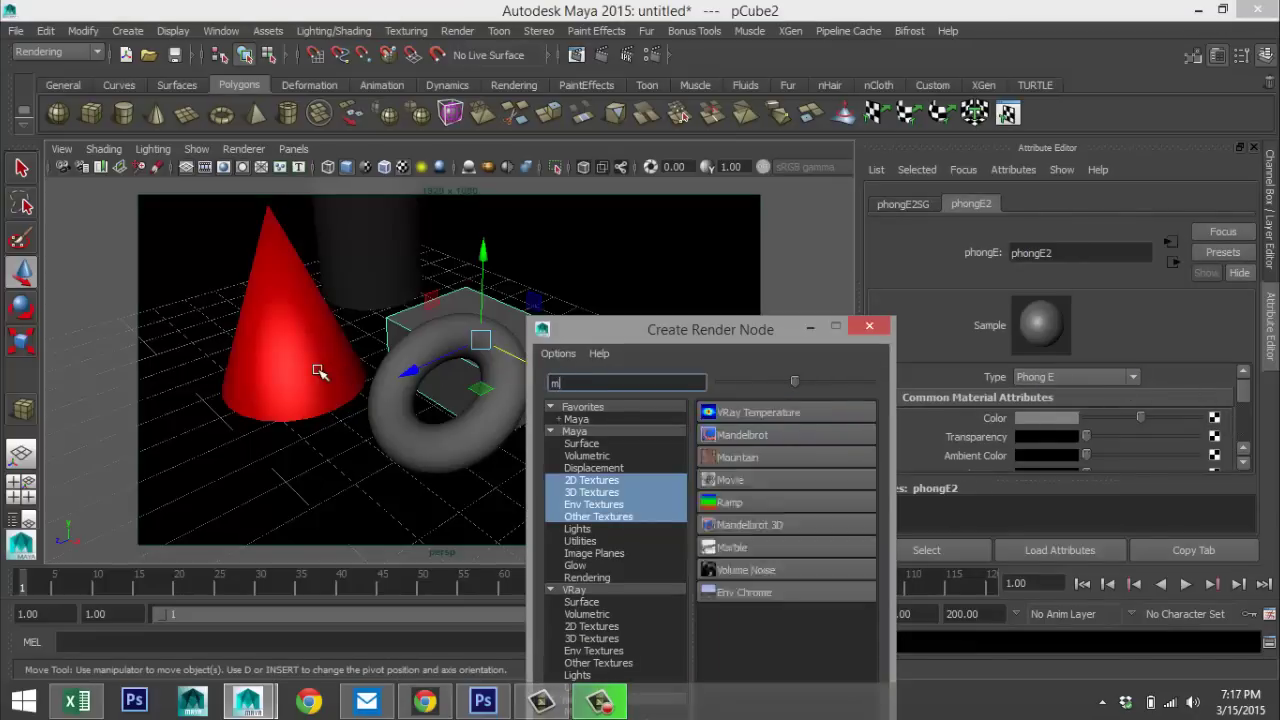
pyautogui.write('mar')
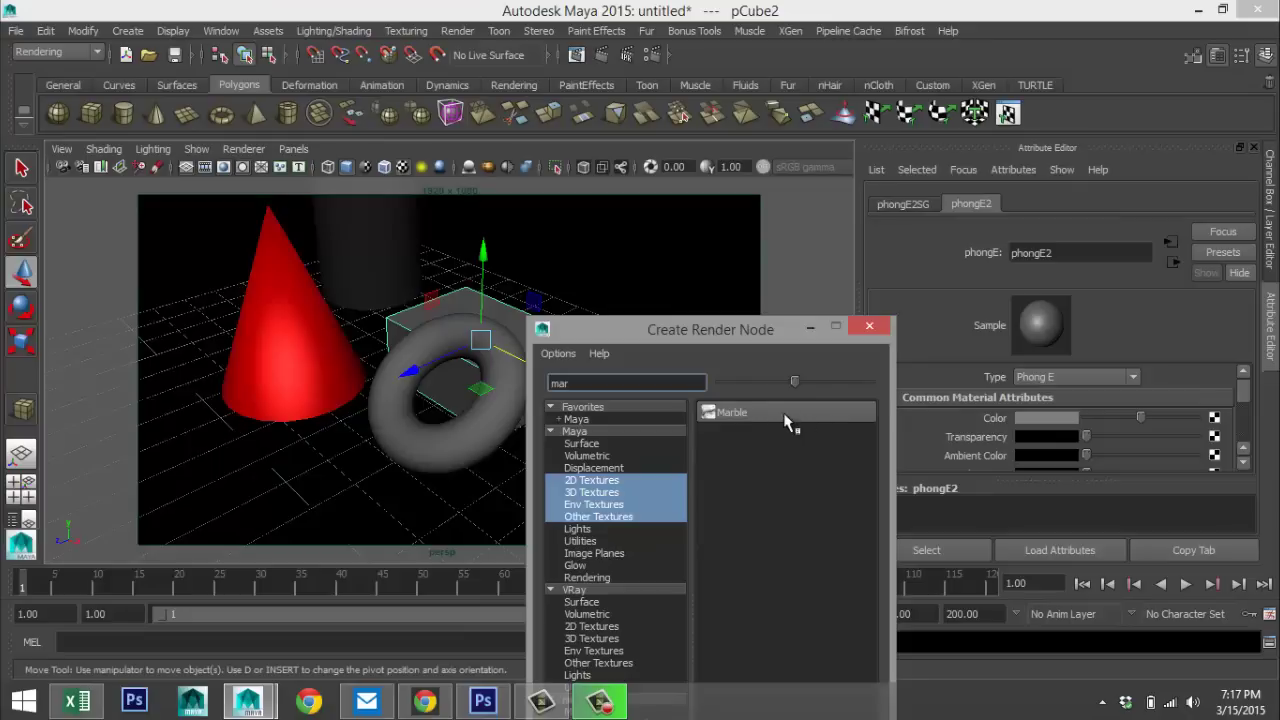
pyautogui.click(848, 418)
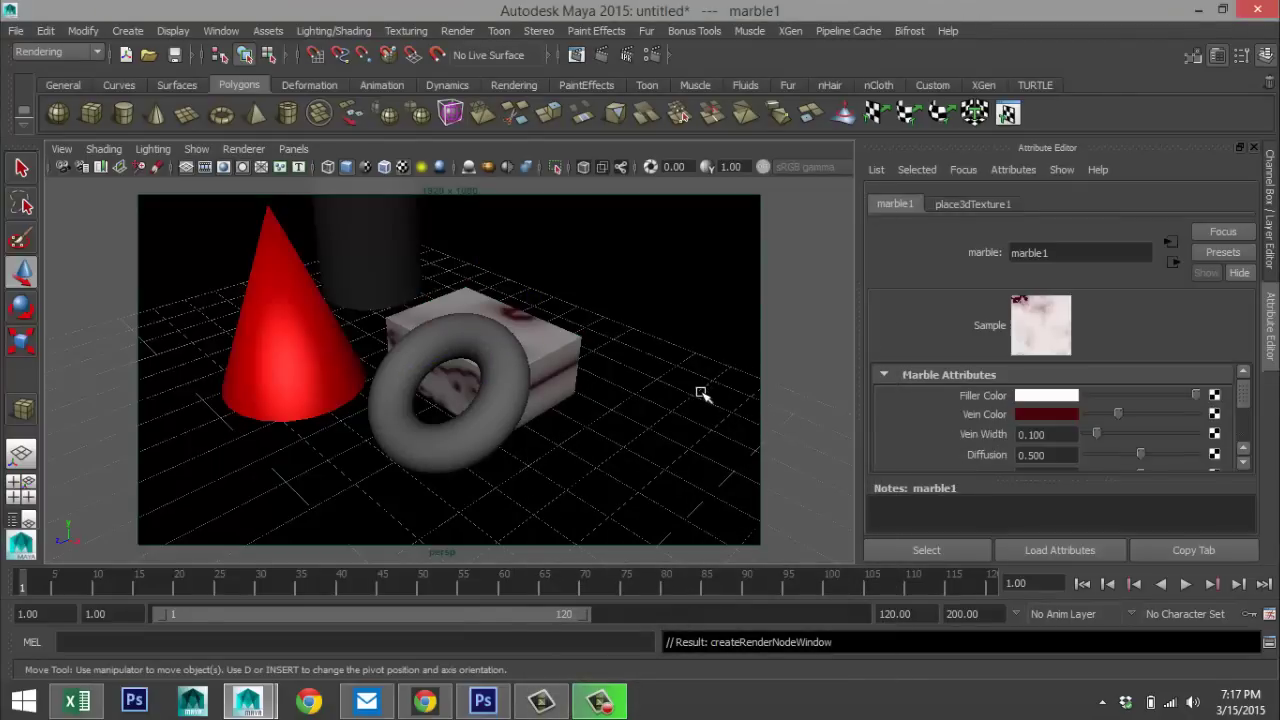
# Step: Assign a new Phong E material to the torus and set its color to blue
pyautogui.click(484, 431)
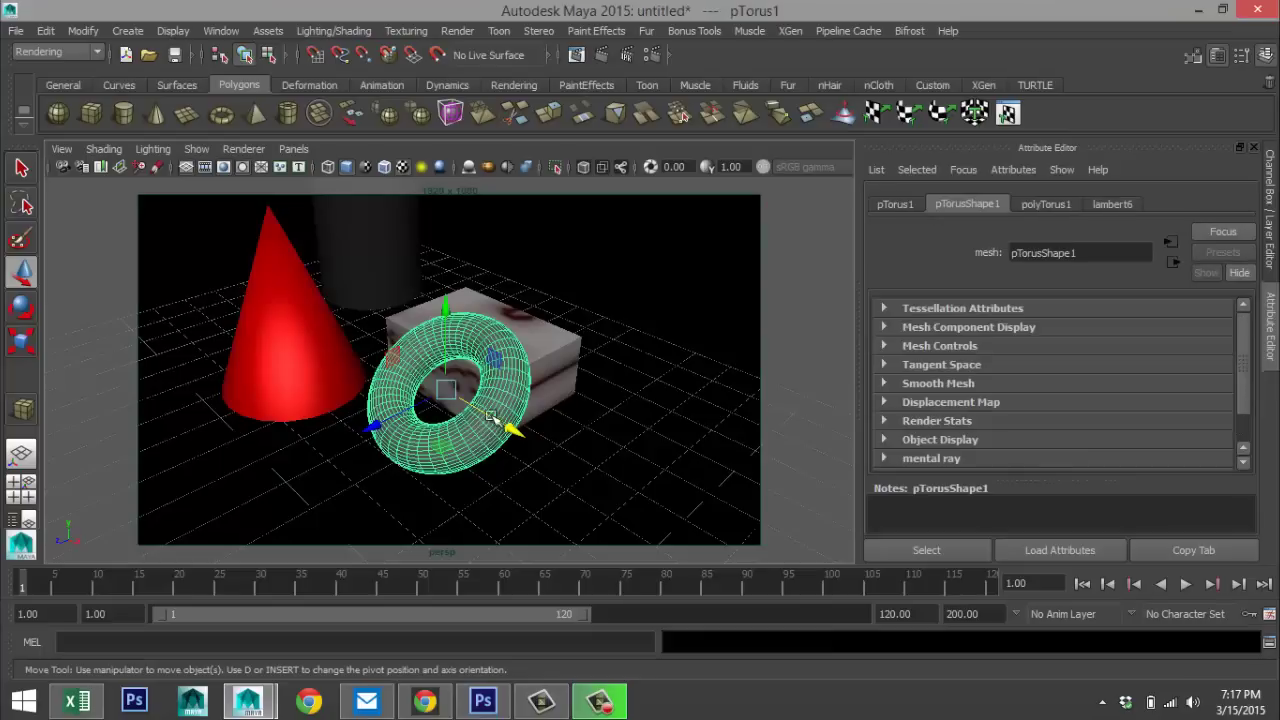
pyautogui.moveTo(510, 398); pyautogui.dragTo(521, 635, button='right')
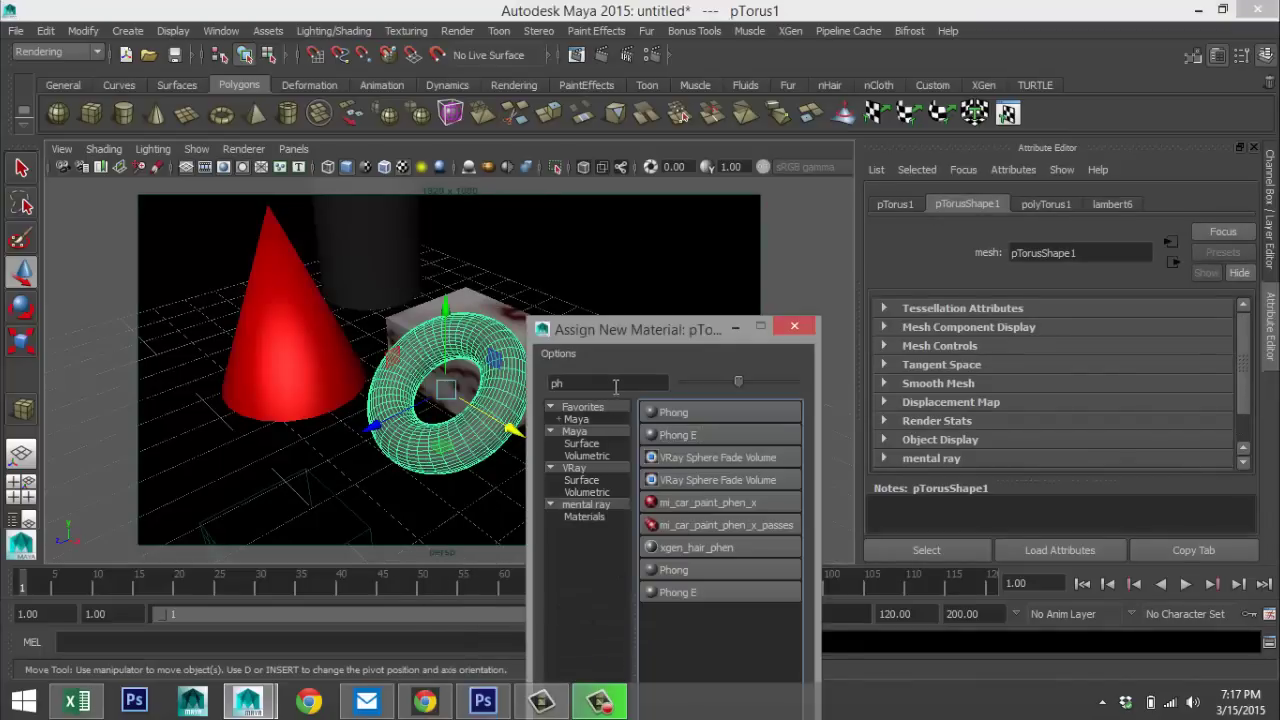
pyautogui.click(702, 440)
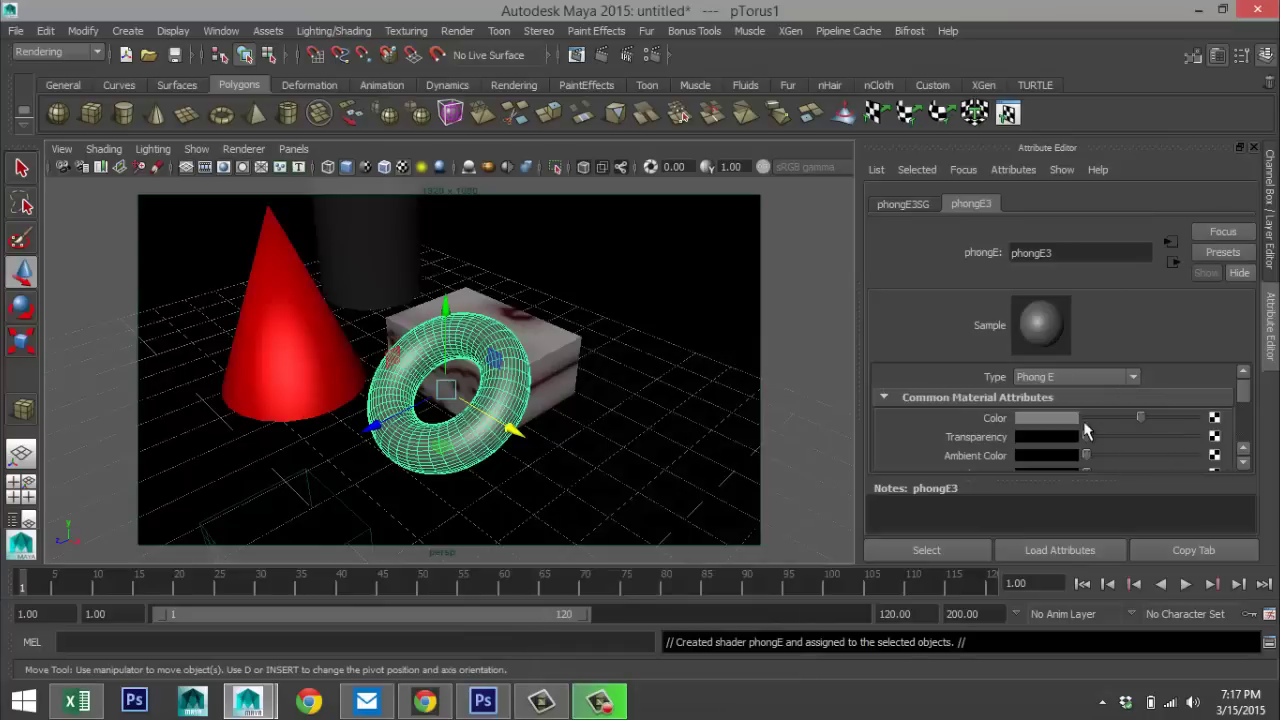
pyautogui.click(1057, 416)
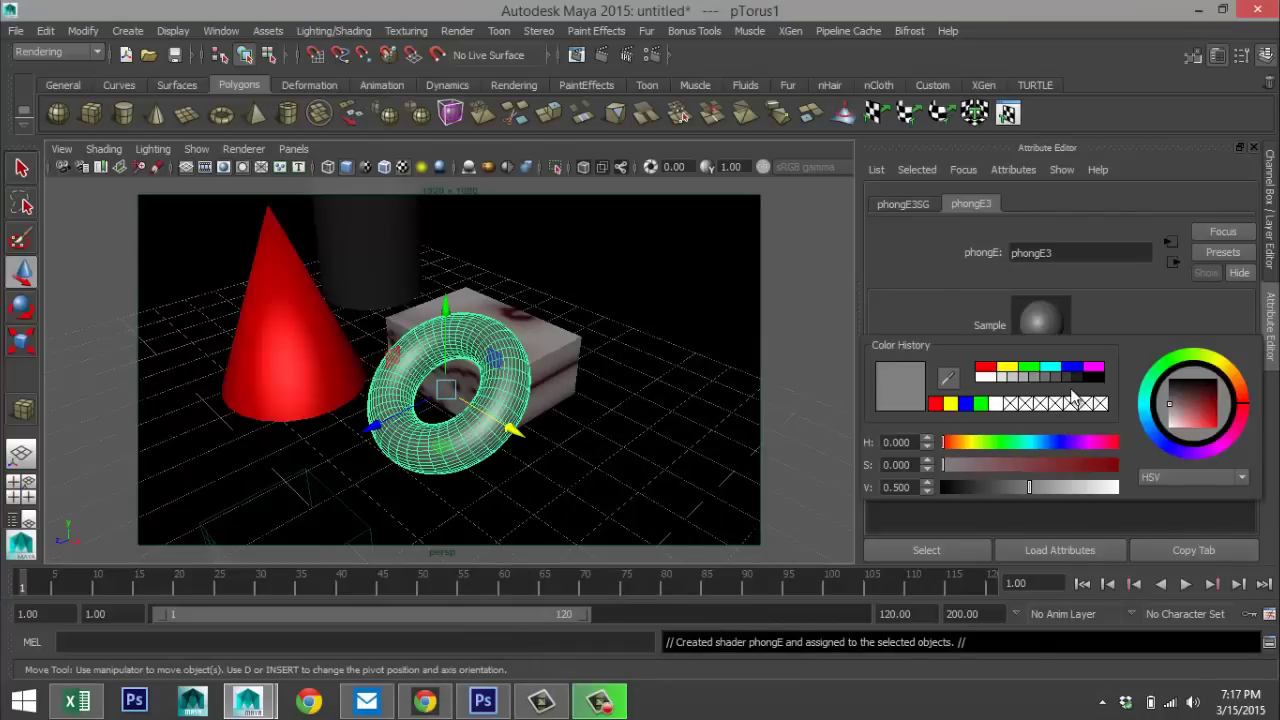
pyautogui.click(1071, 368)
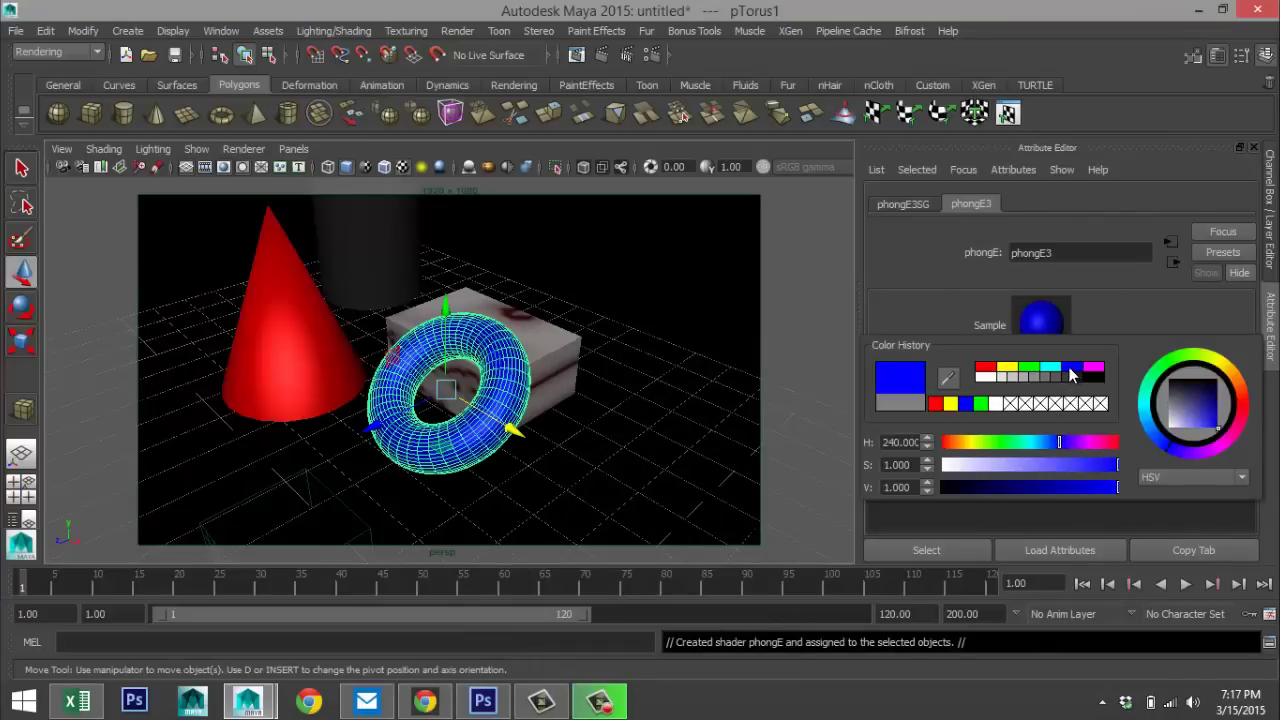
# Step: Frame the cone, cylinder, box and torus in the perspective view and save it as a camera bookmark named Bookmark
pyautogui.keyDown('alt'); pyautogui.moveTo(548, 343); pyautogui.dragTo(583, 303, button='middle'); pyautogui.keyUp('alt')
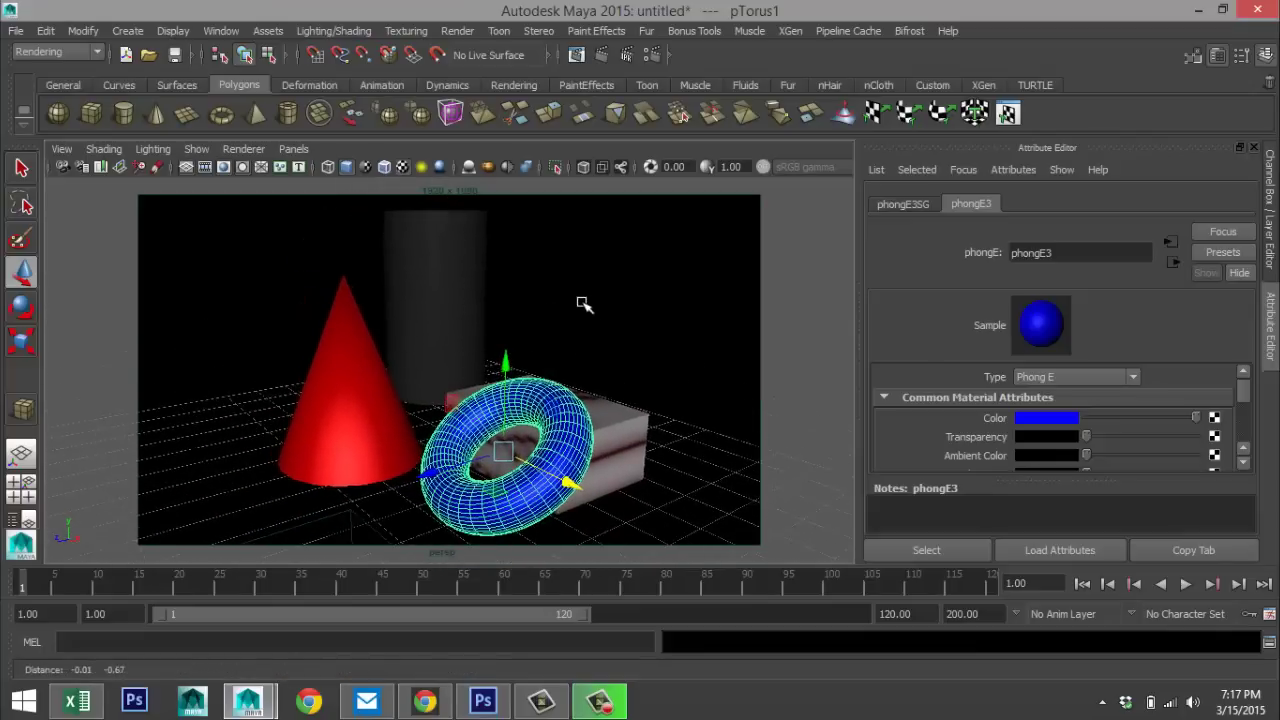
pyautogui.scroll(-3, 583, 303)
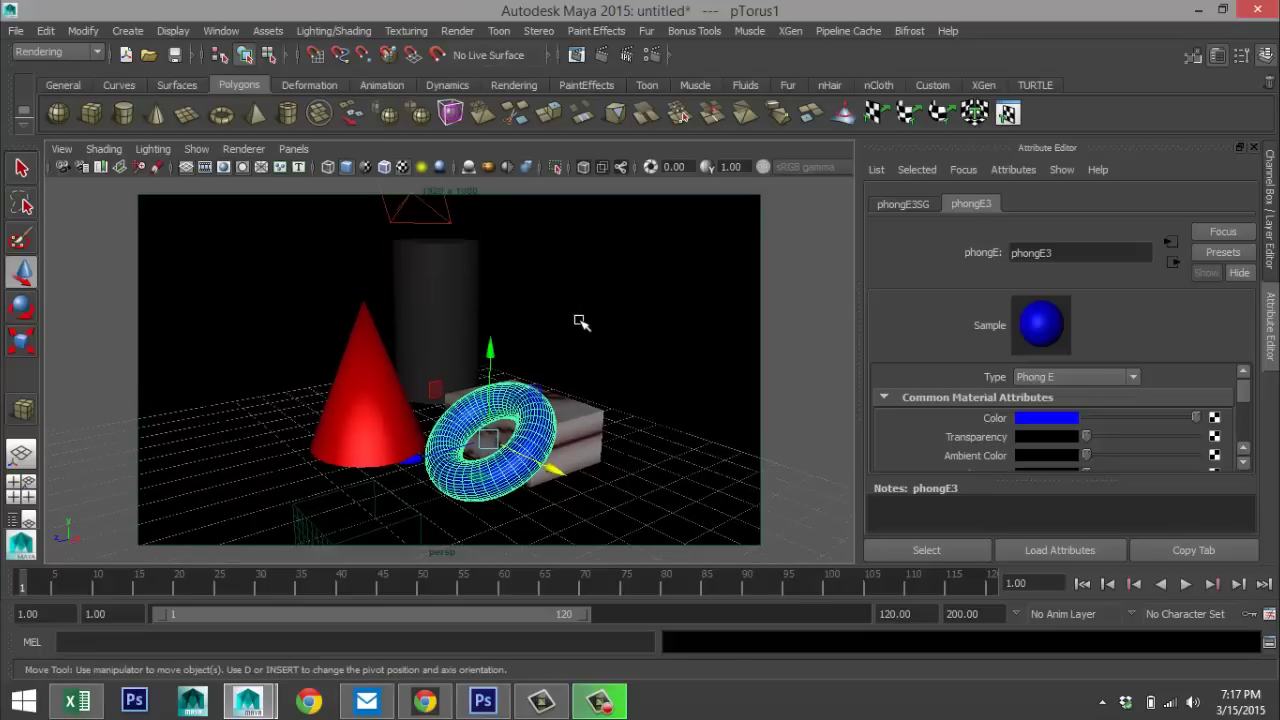
pyautogui.scroll(2, 583, 320)
pyautogui.scroll(2, 592, 336)
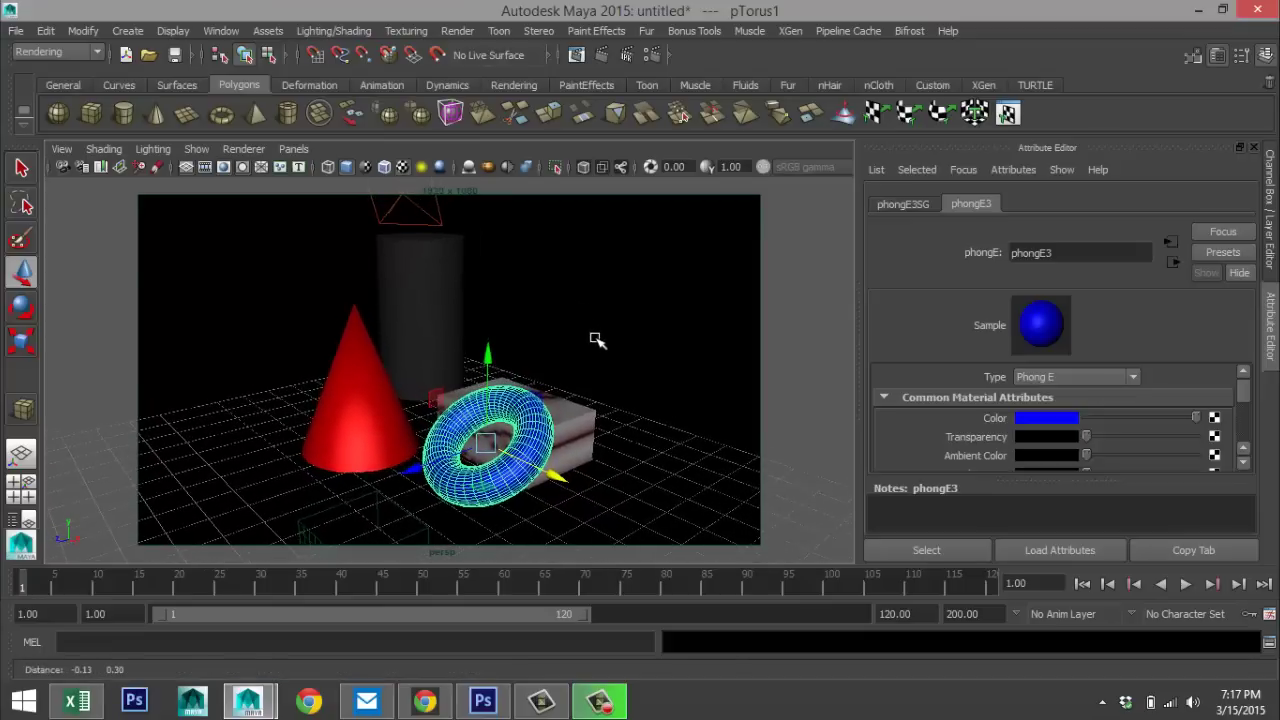
pyautogui.click(61, 150)
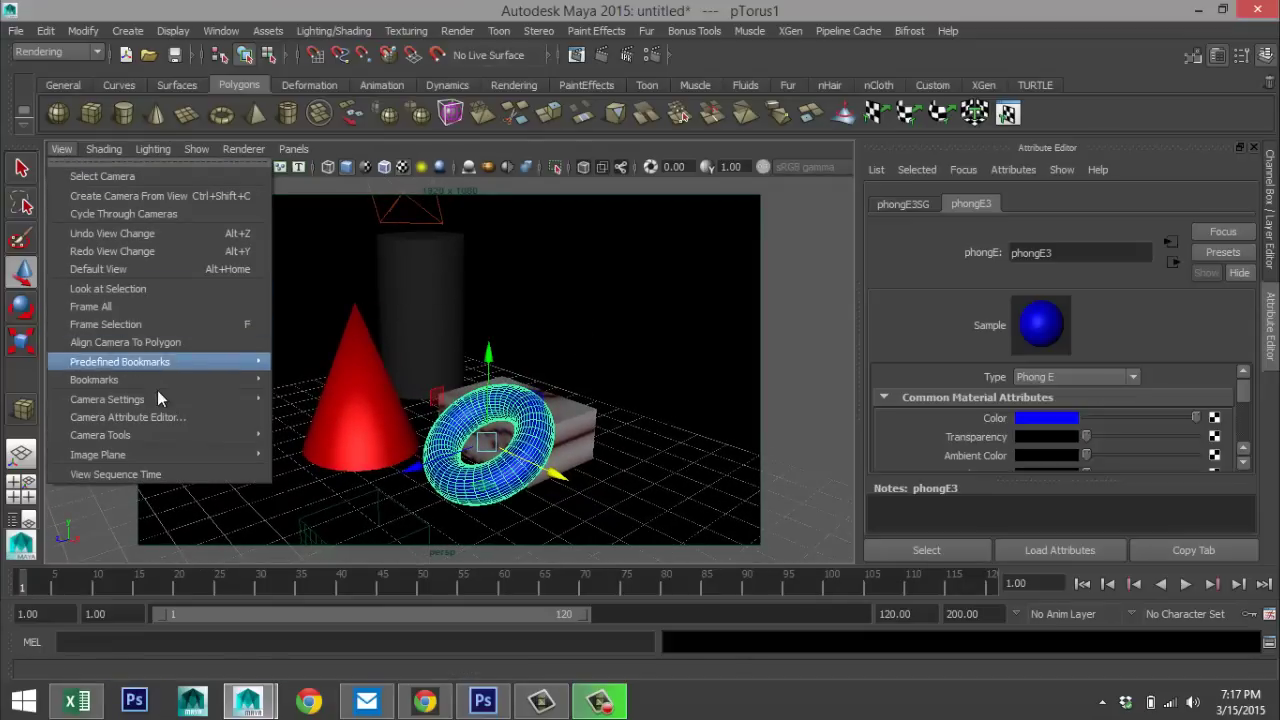
pyautogui.moveTo(170, 382)
pyautogui.click(330, 400)
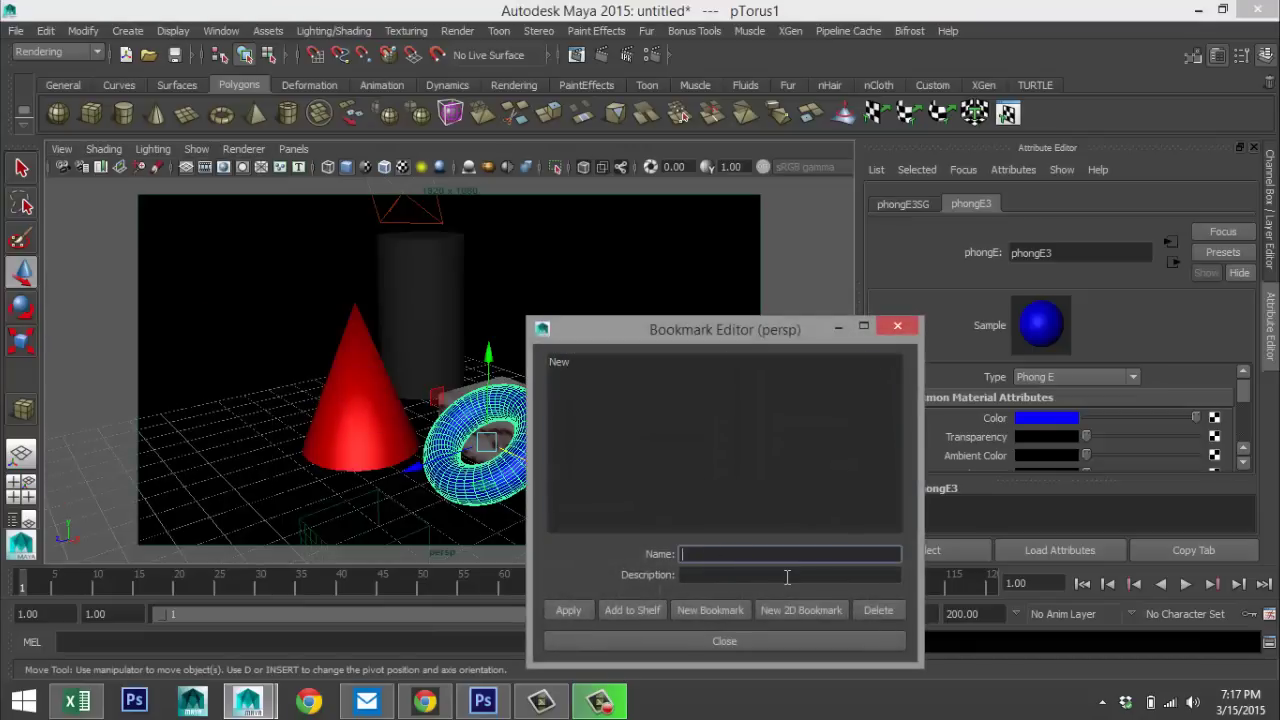
pyautogui.write('Bookmark')
pyautogui.click(572, 614)
pyautogui.click(700, 642)
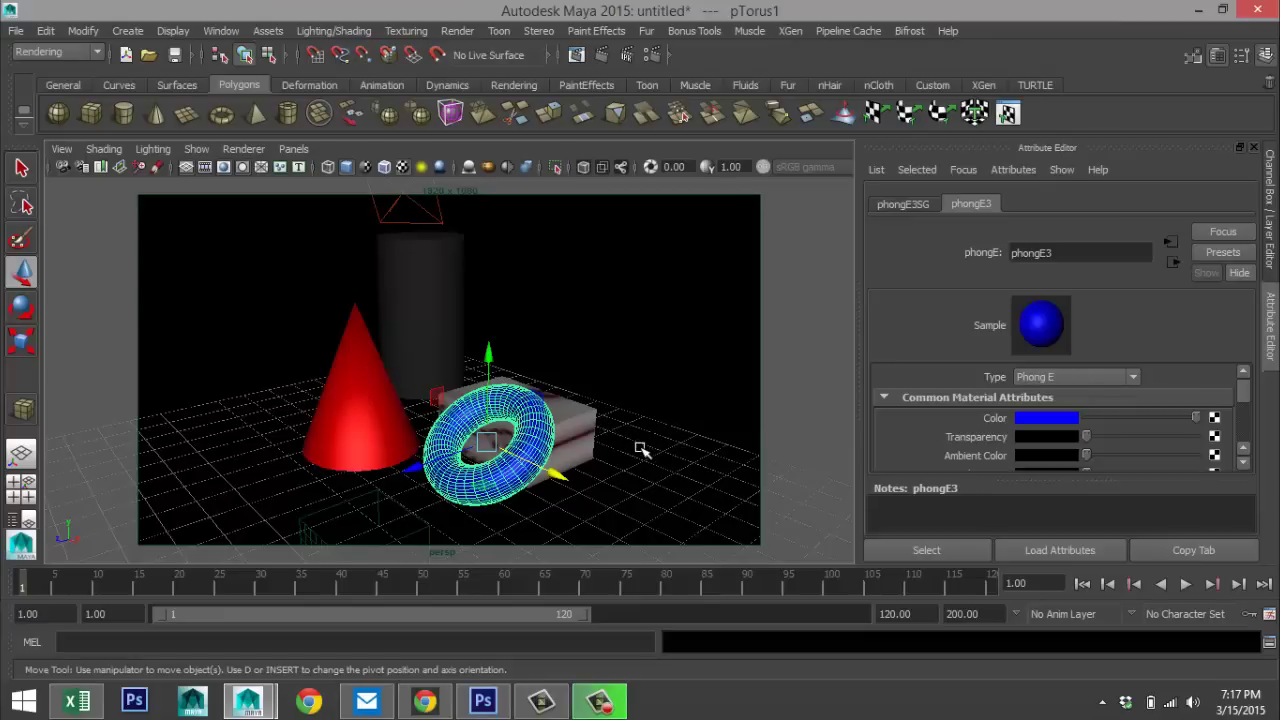
# Step: Review the mental ray render settings for indirect lighting, sampling and raytracing quality, and image size
pyautogui.click(650, 54)
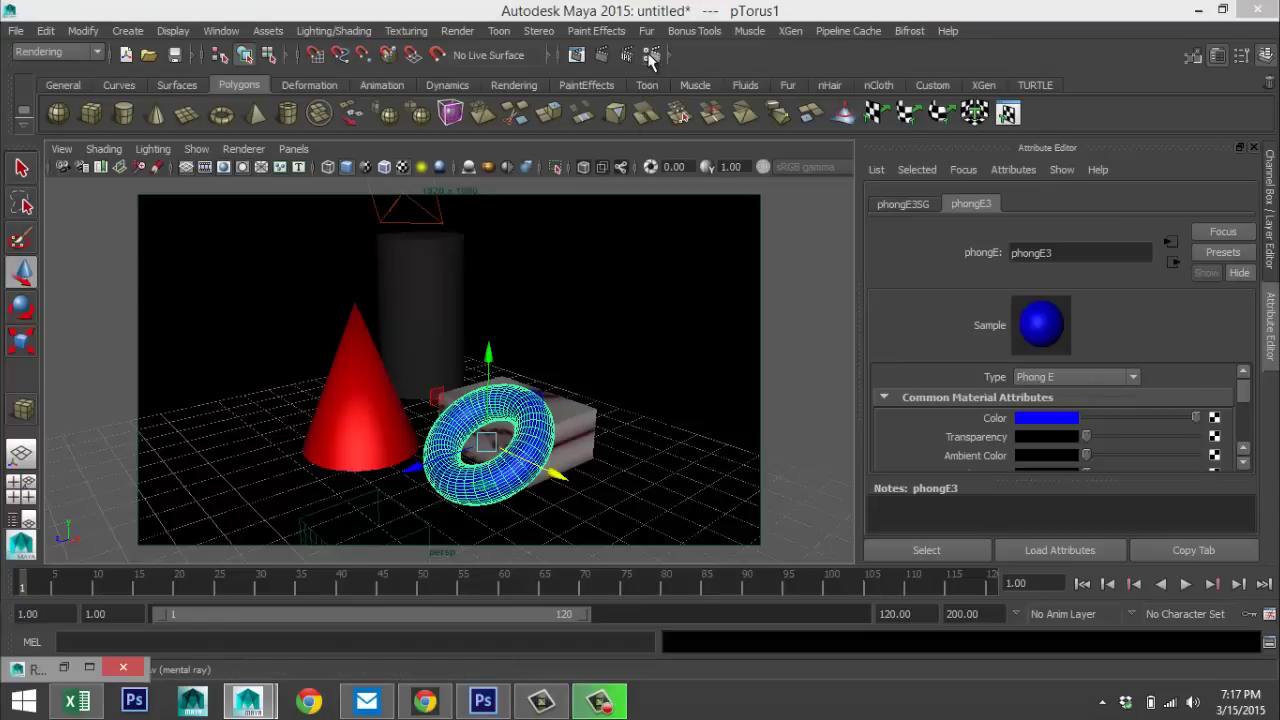
pyautogui.click(89, 667)
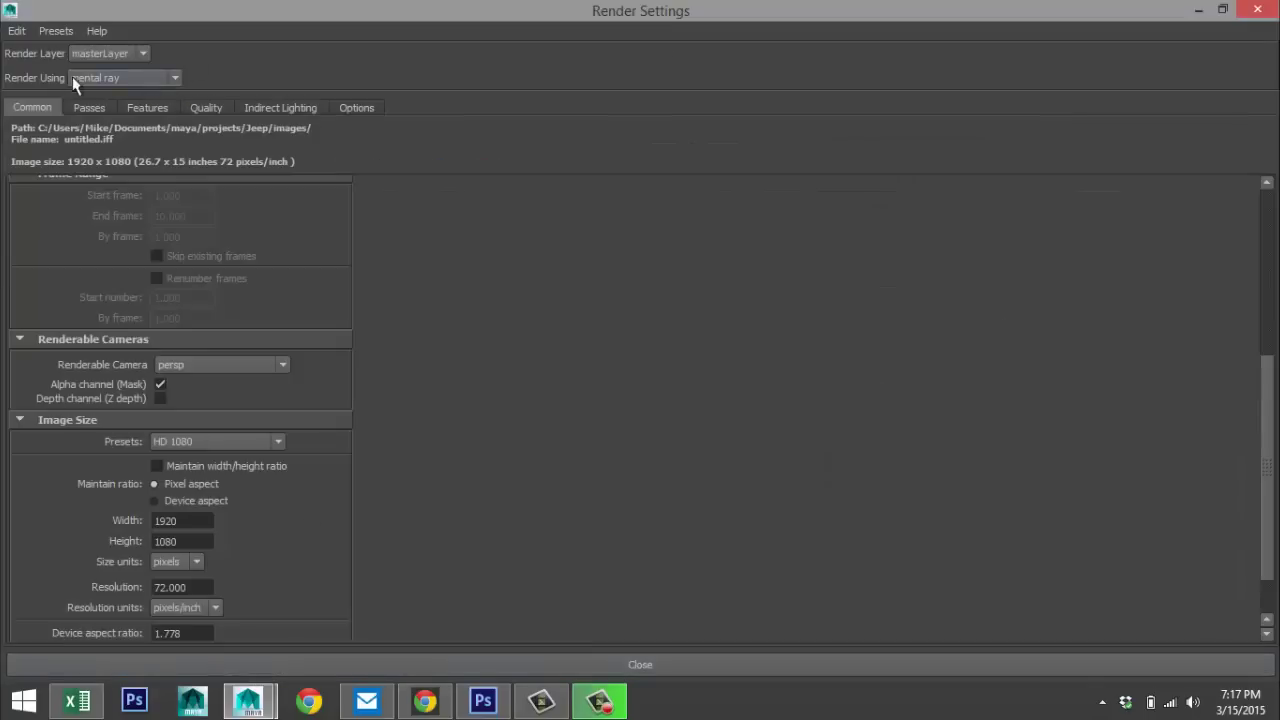
pyautogui.click(297, 107)
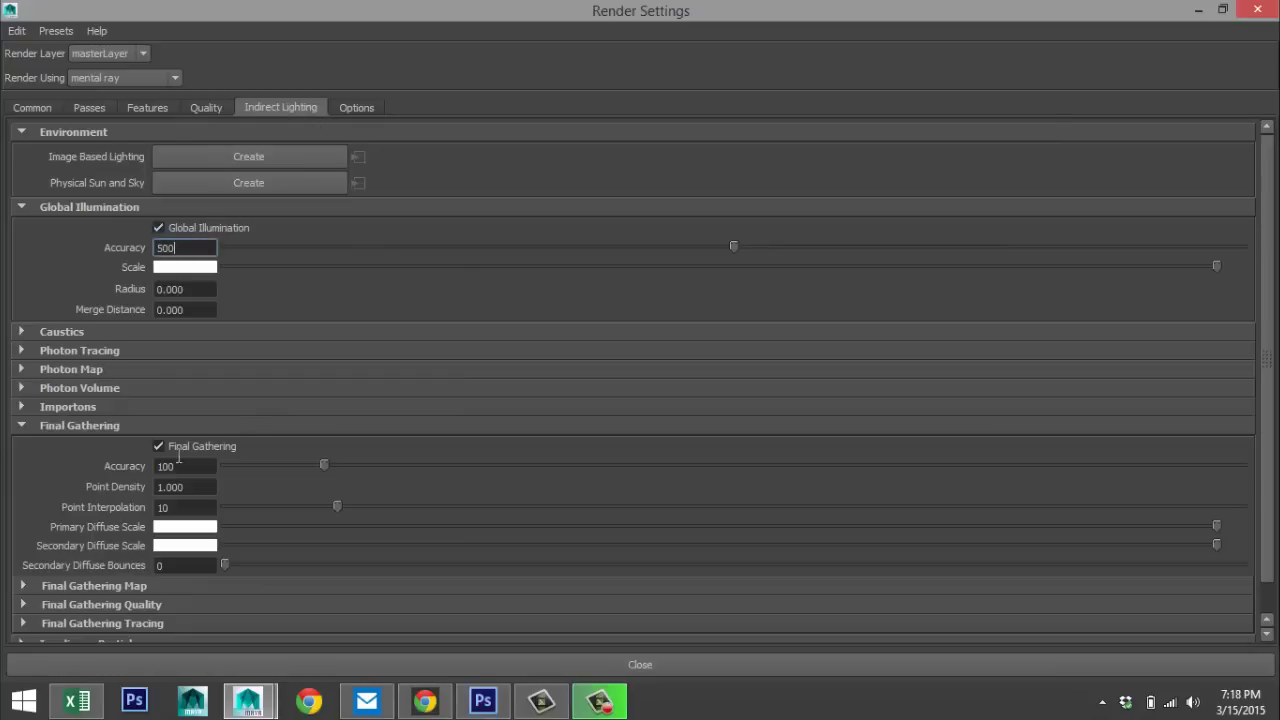
pyautogui.click(207, 110)
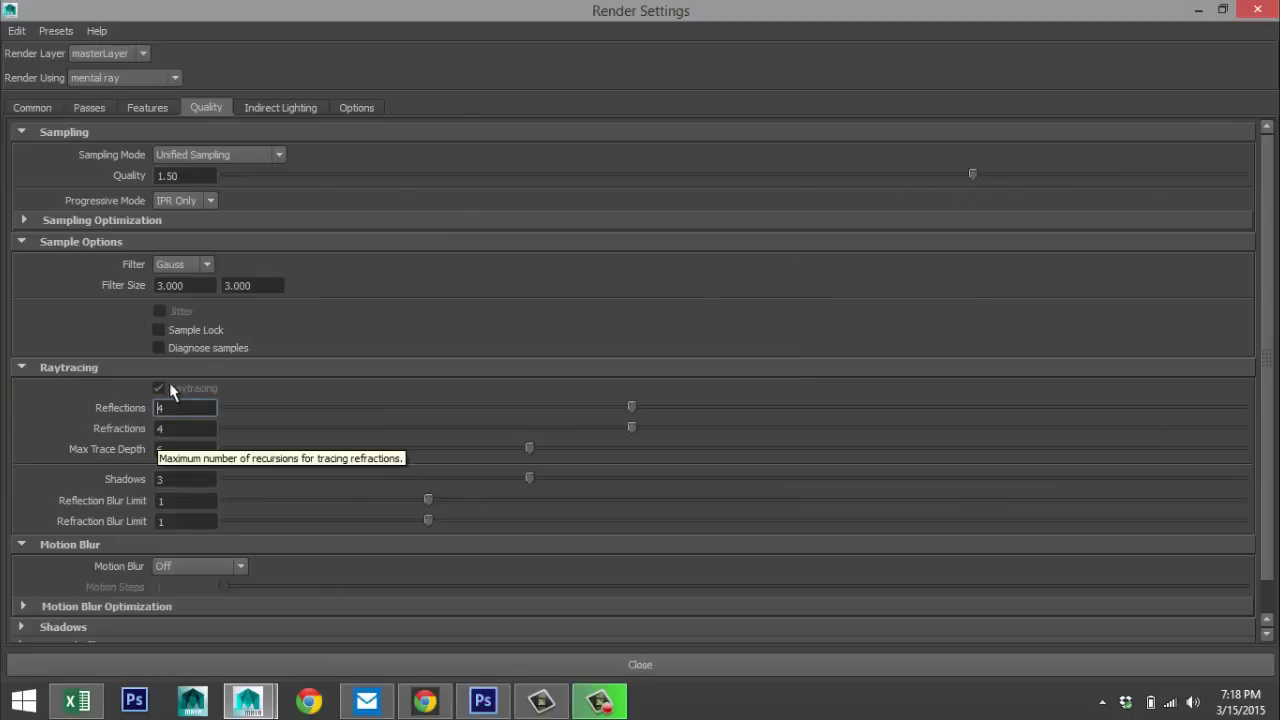
pyautogui.click(33, 108)
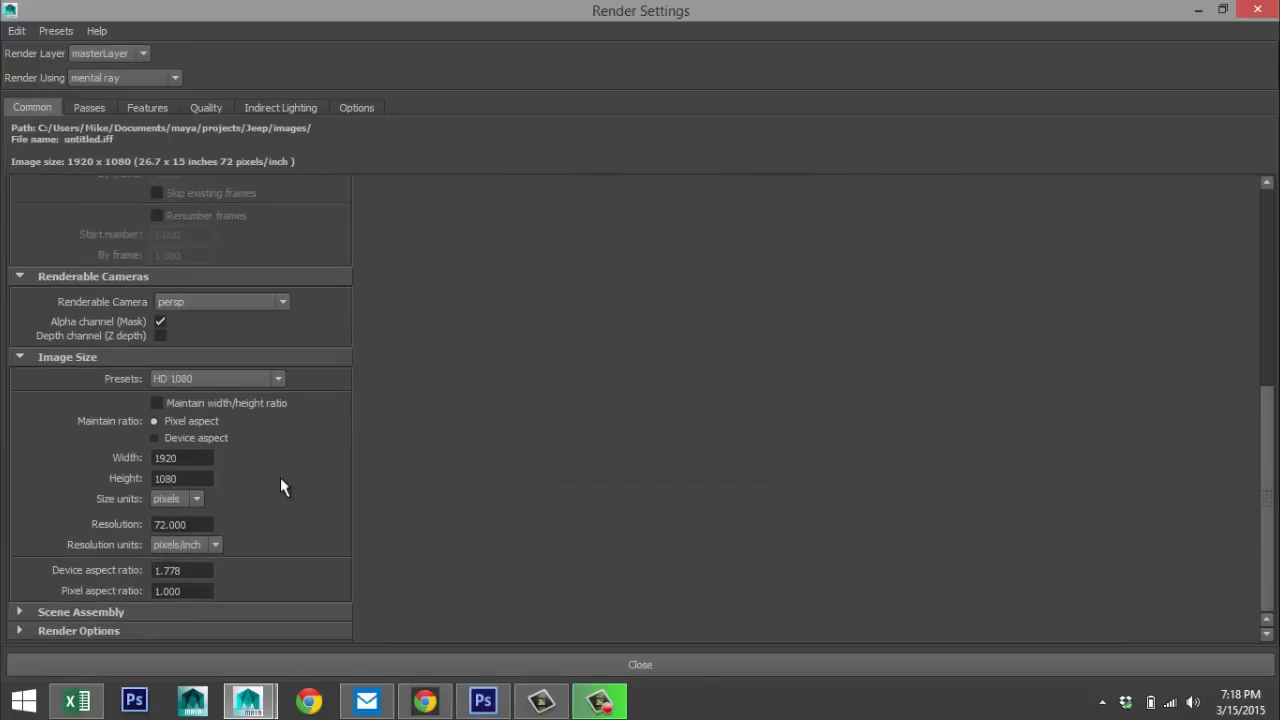
pyautogui.scroll(2, 275, 484)
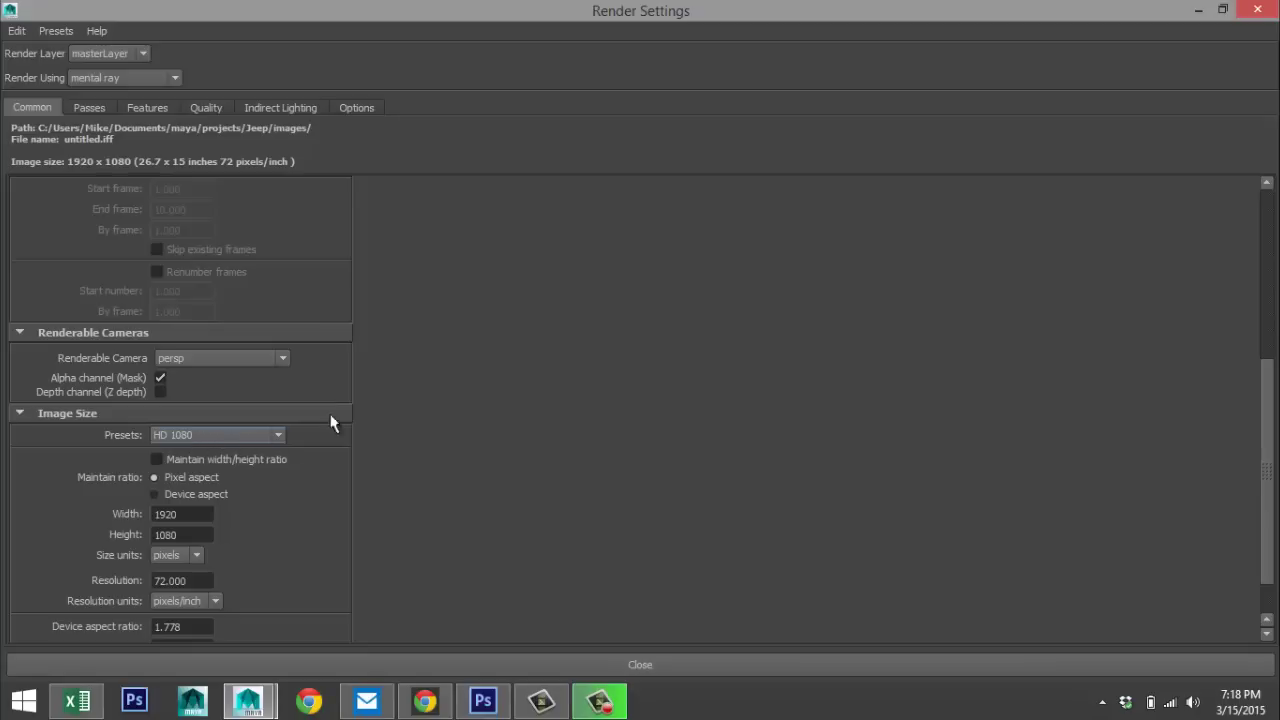
pyautogui.click(1198, 10)
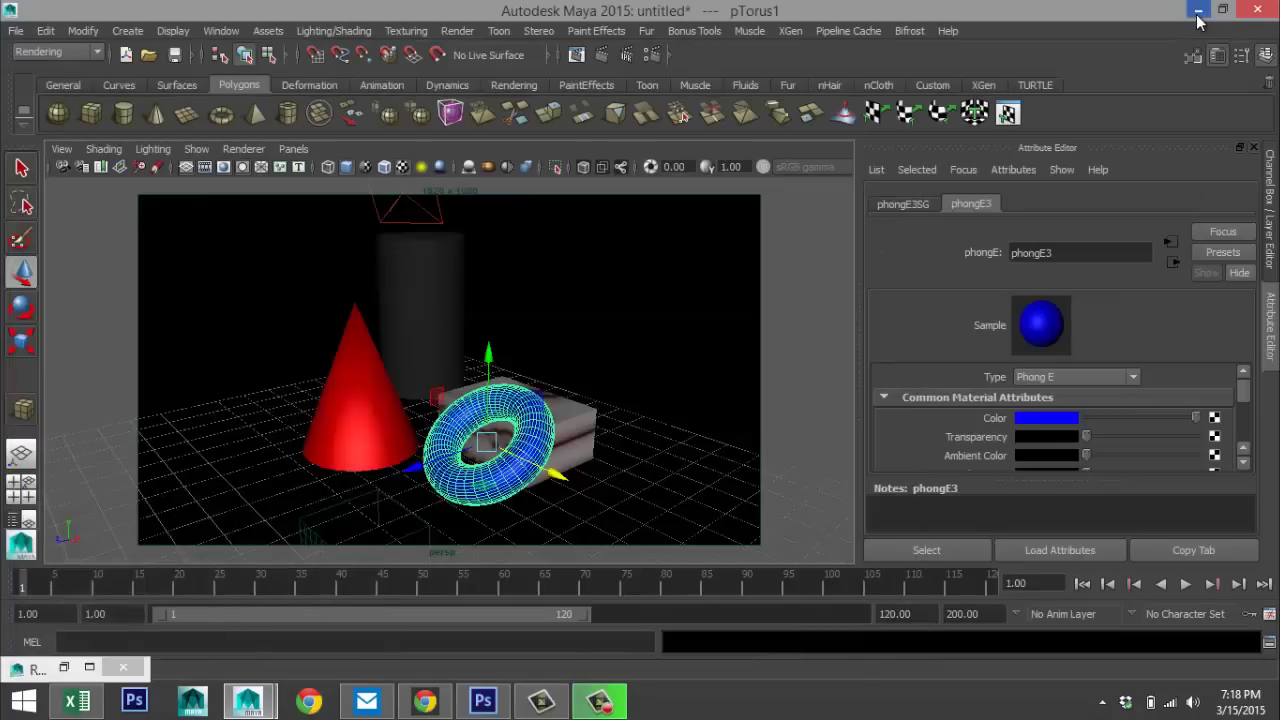
# Step: Render the perspective view and save the raw image to the Desktop as a PNG named Tutorial_Render_Normal
pyautogui.click(603, 57)
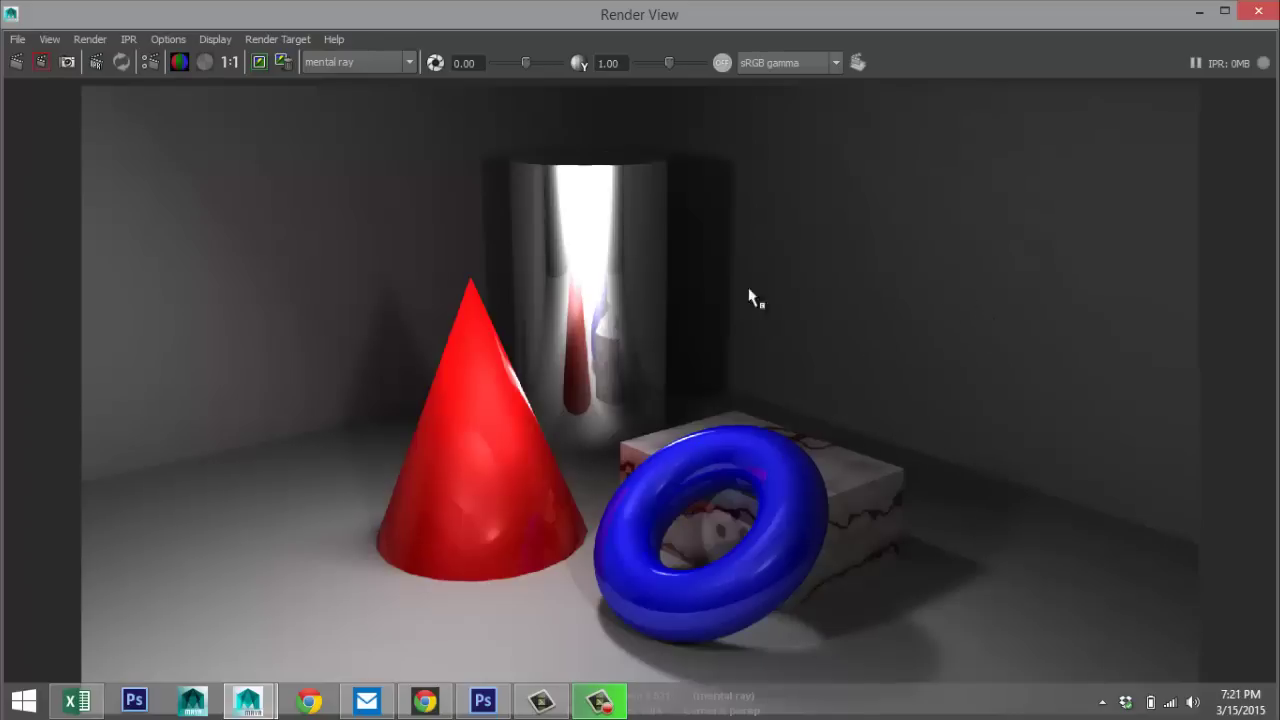
pyautogui.click(18, 42)
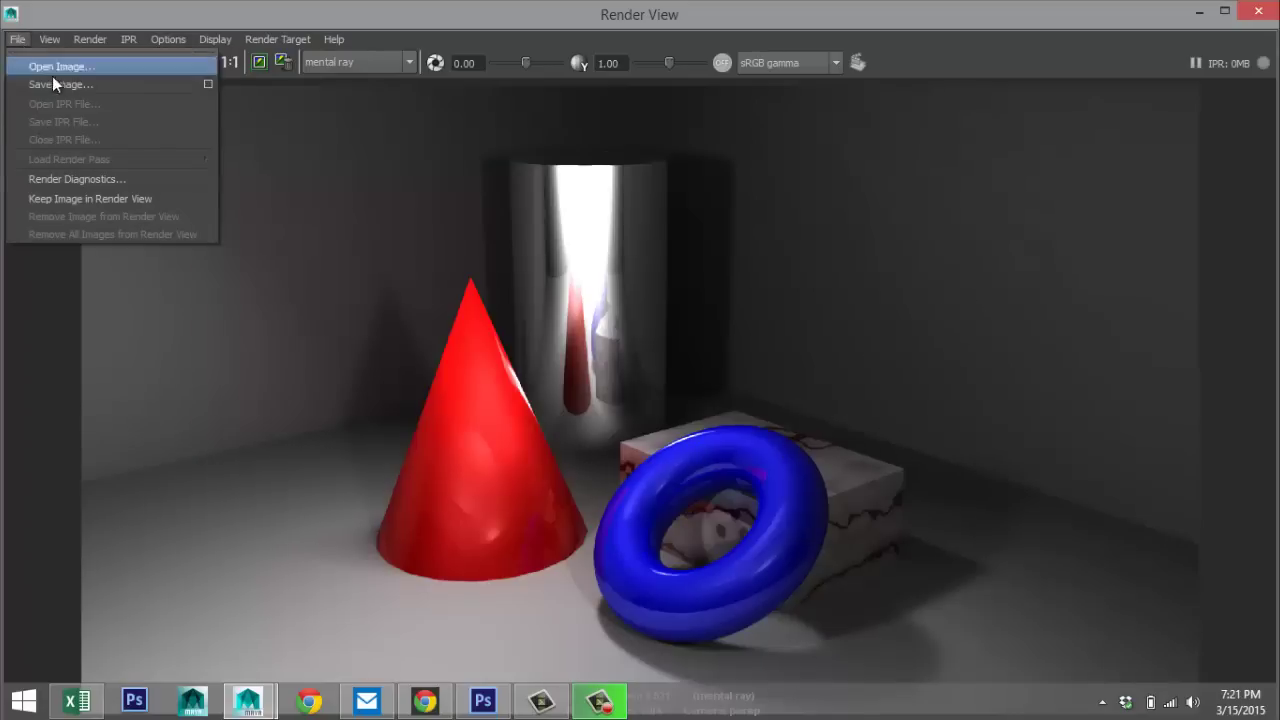
pyautogui.click(88, 94)
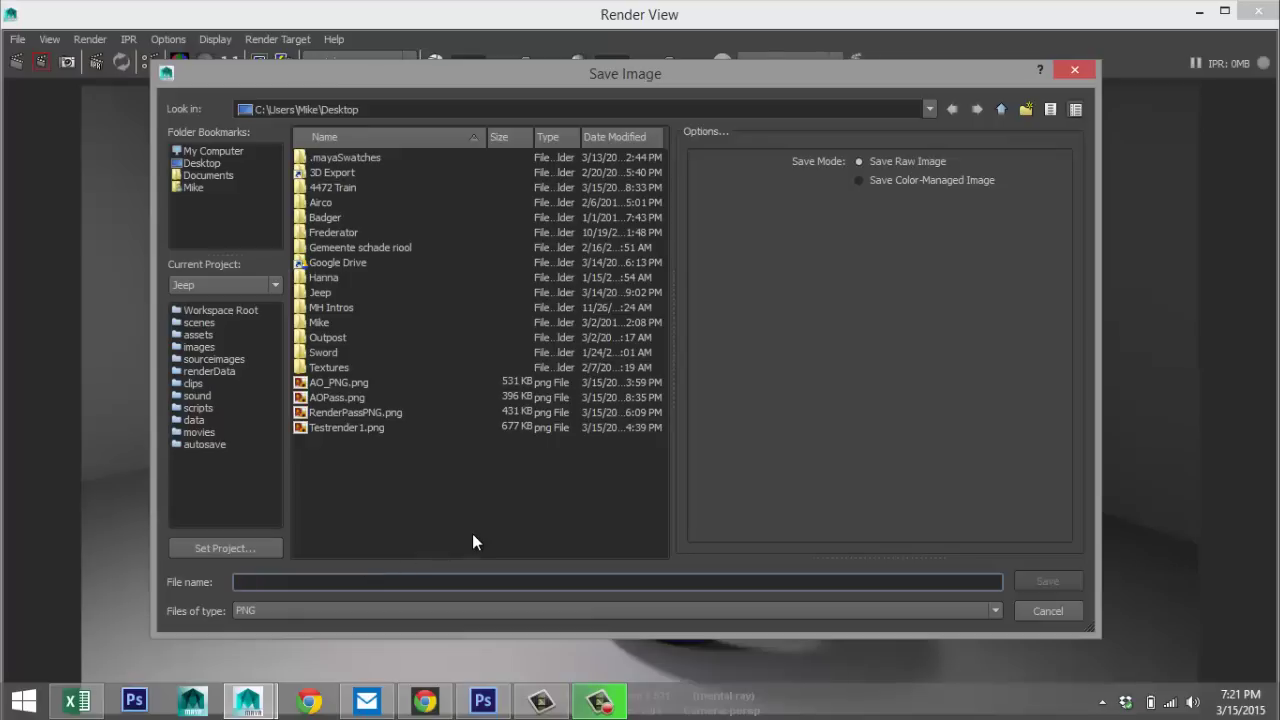
pyautogui.write('T')
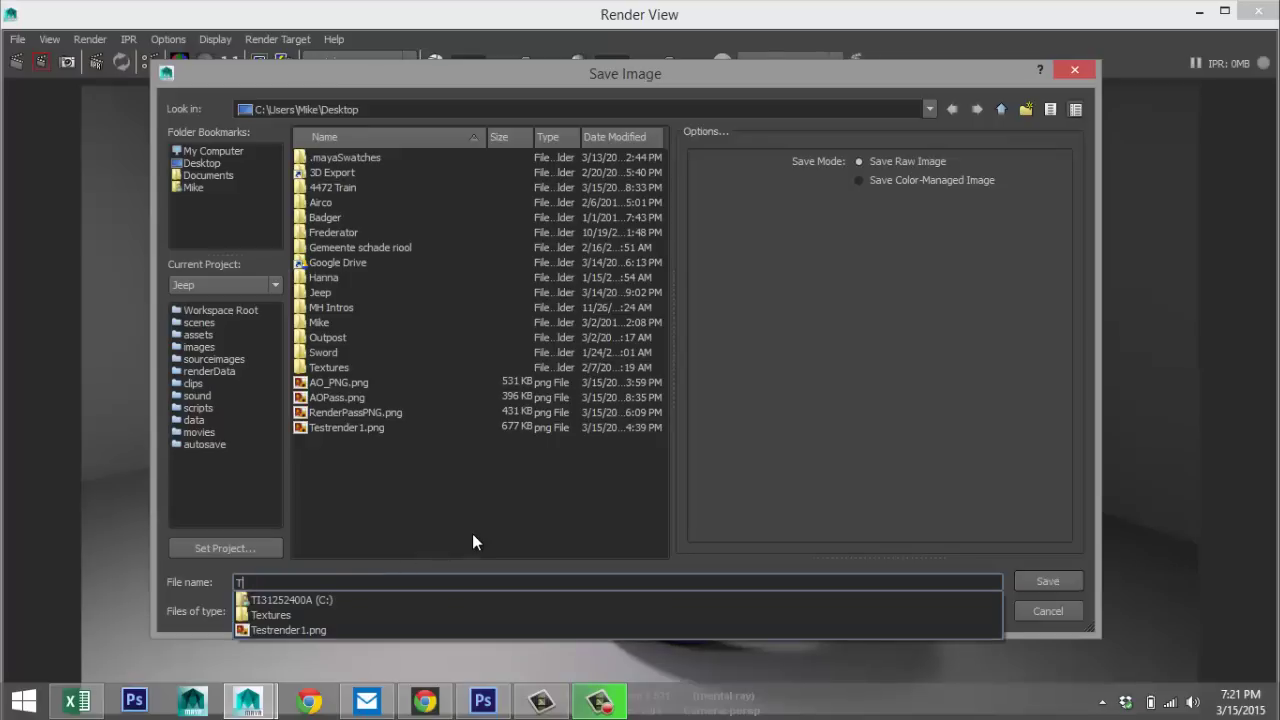
pyautogui.write('utori')
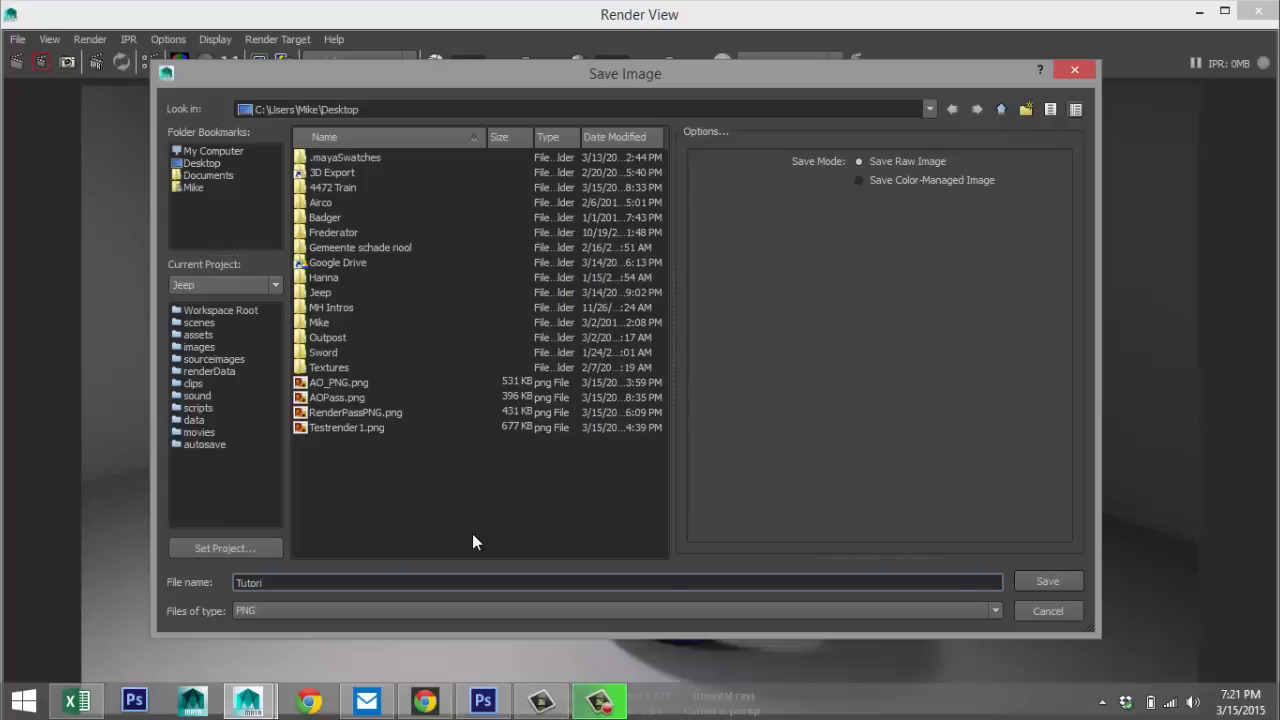
pyautogui.write('al_Render_Normal')
pyautogui.click(1048, 582)
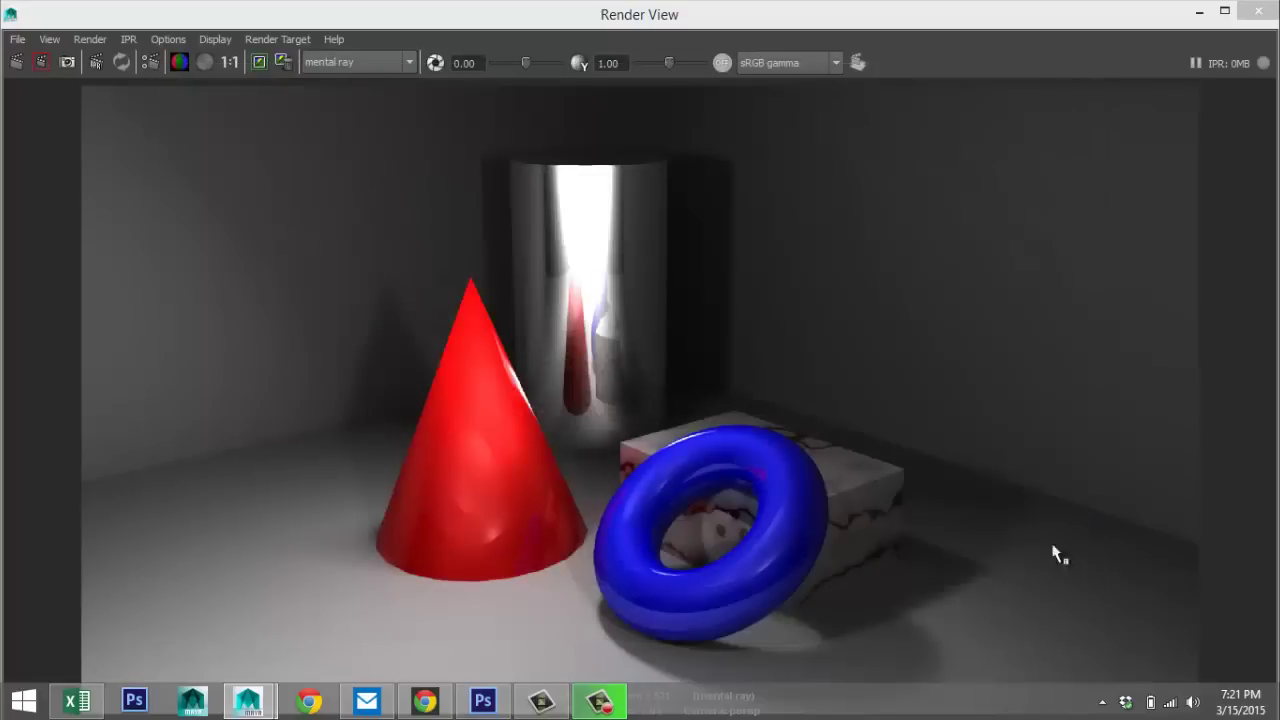
pyautogui.click(1198, 15)
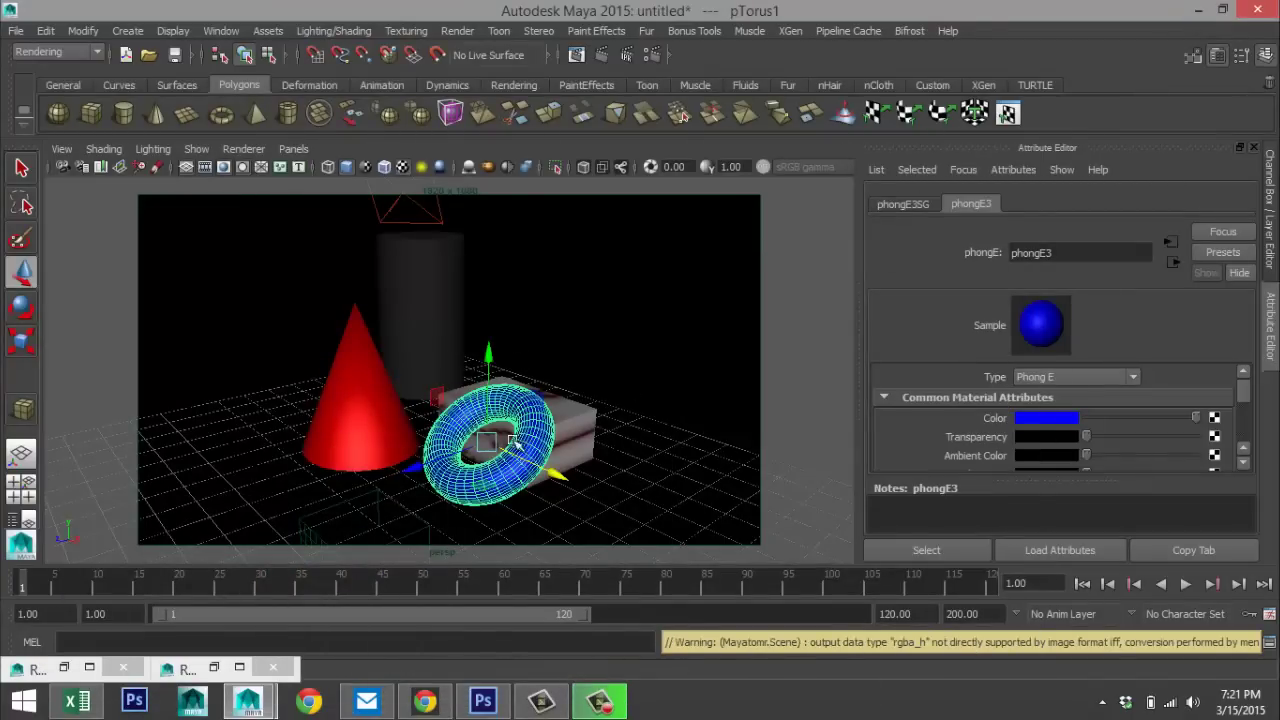
# Step: Select all geometry in the scene by type and create a new render layer from the selection
pyautogui.click(16, 33)
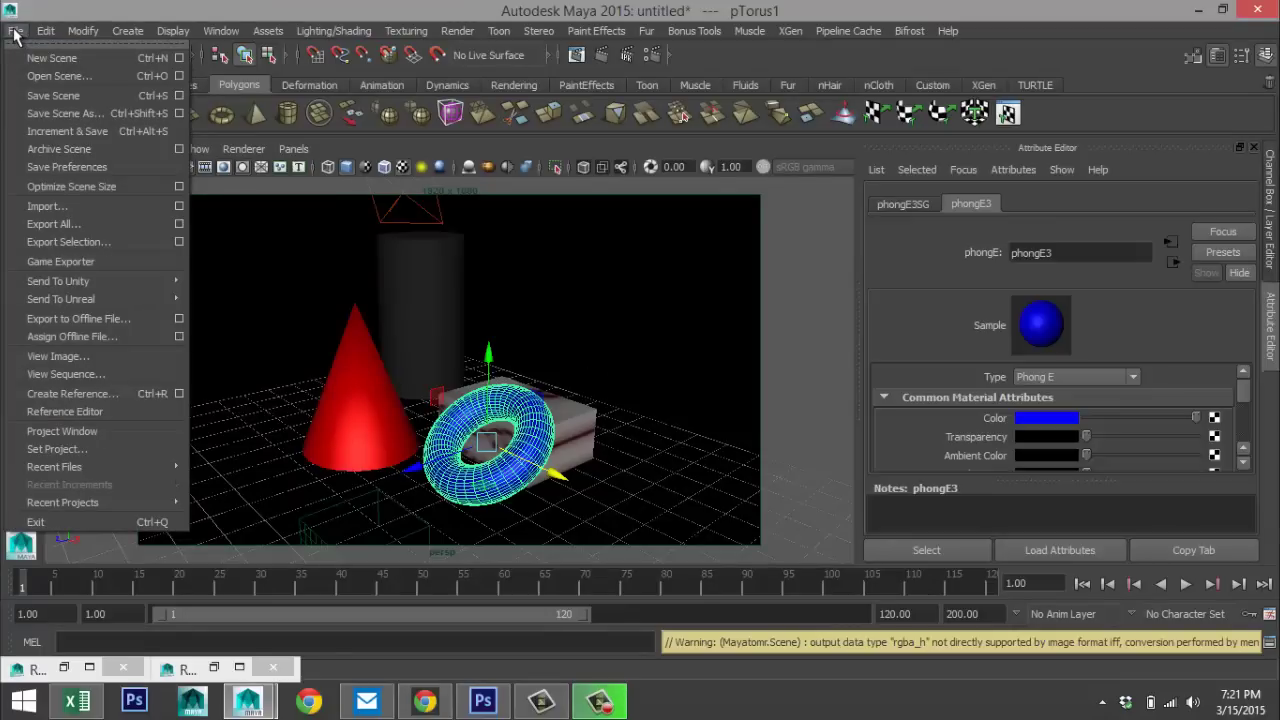
pyautogui.moveTo(44, 33)
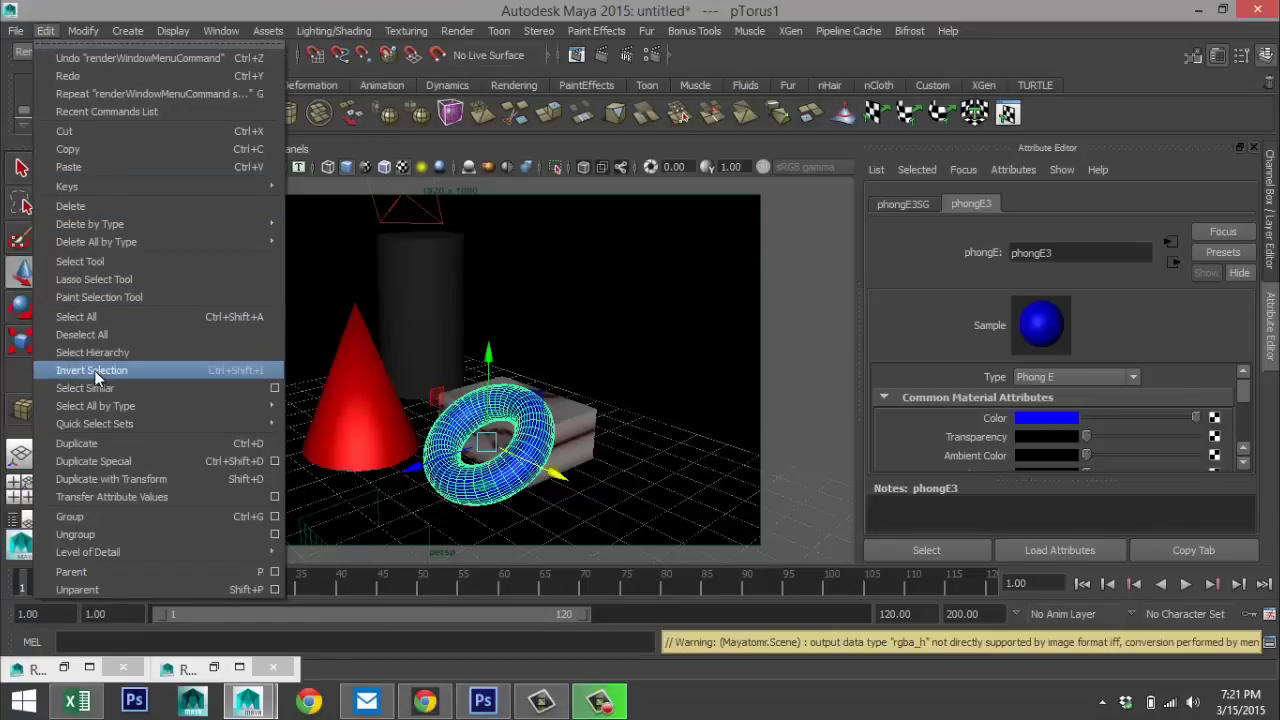
pyautogui.moveTo(100, 405)
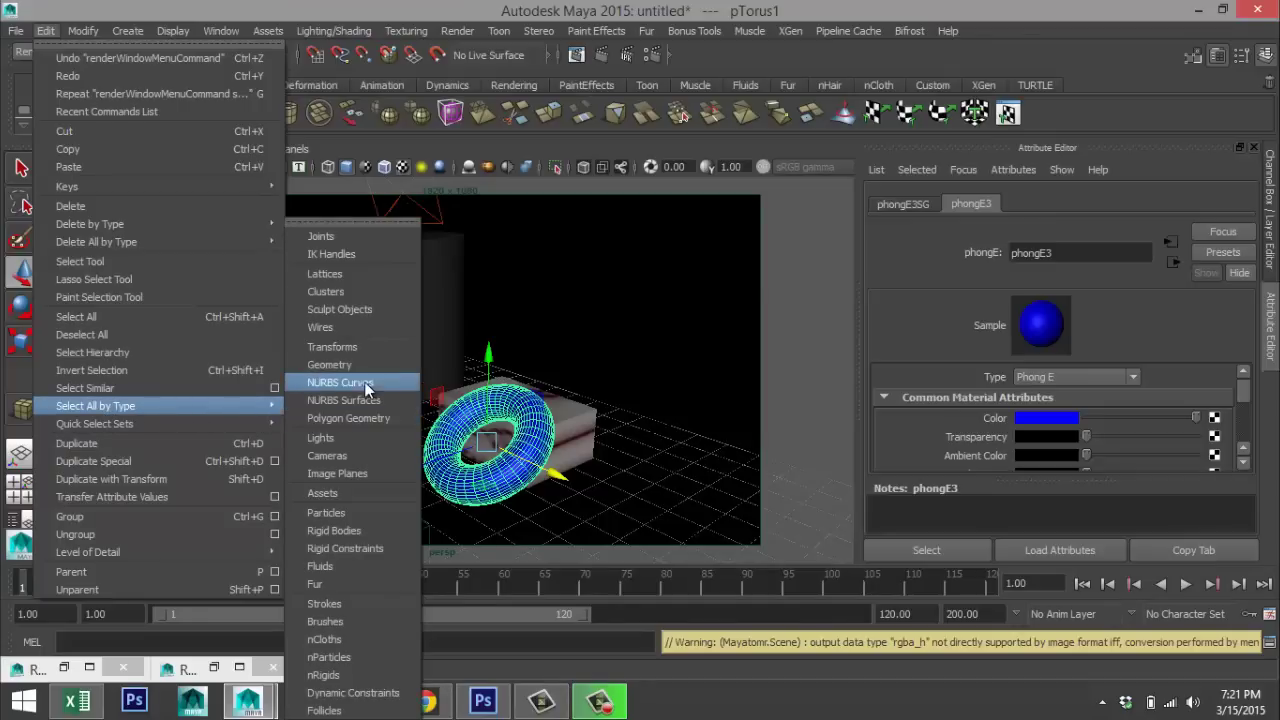
pyautogui.click(330, 365)
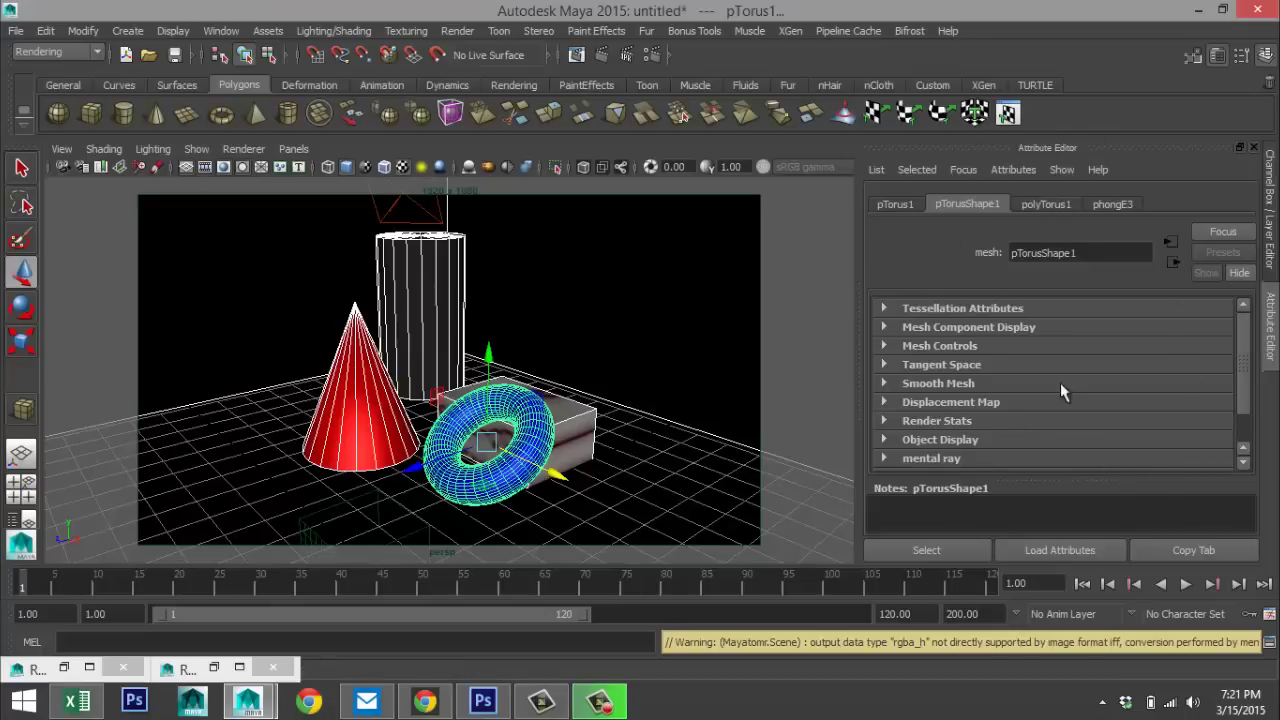
pyautogui.hotkey('ctrl', 'a')
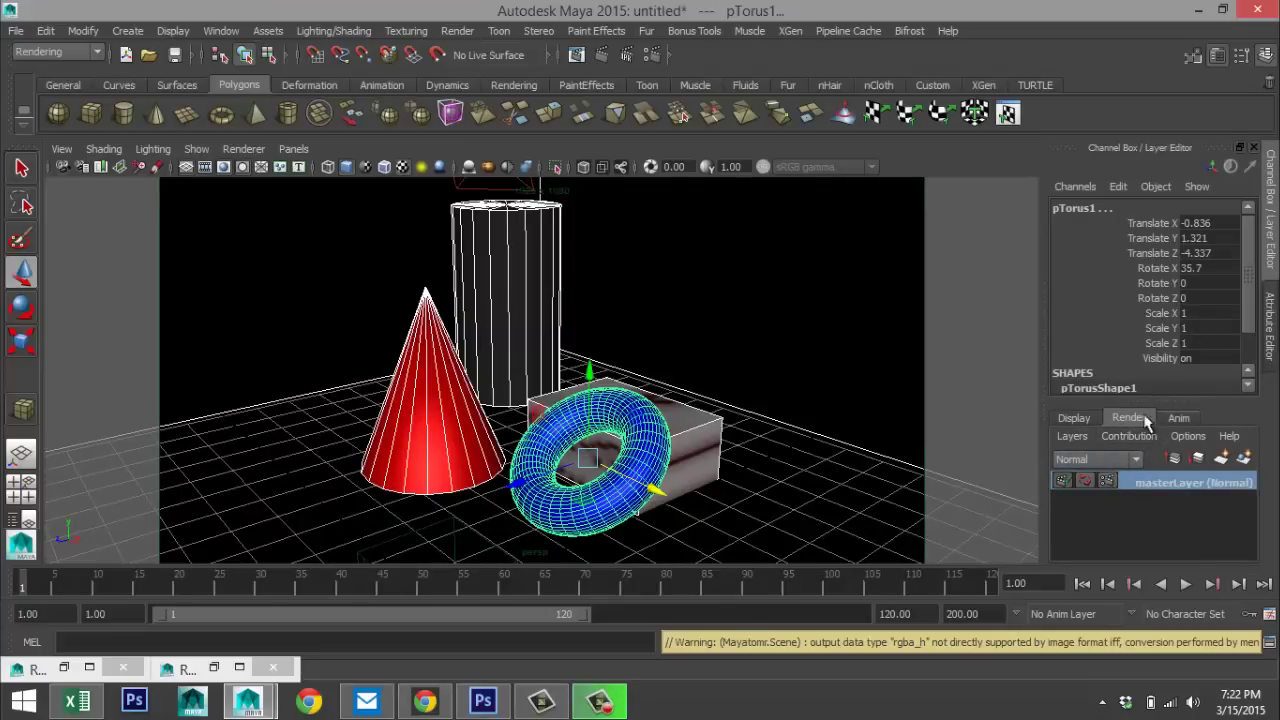
pyautogui.click(1245, 460)
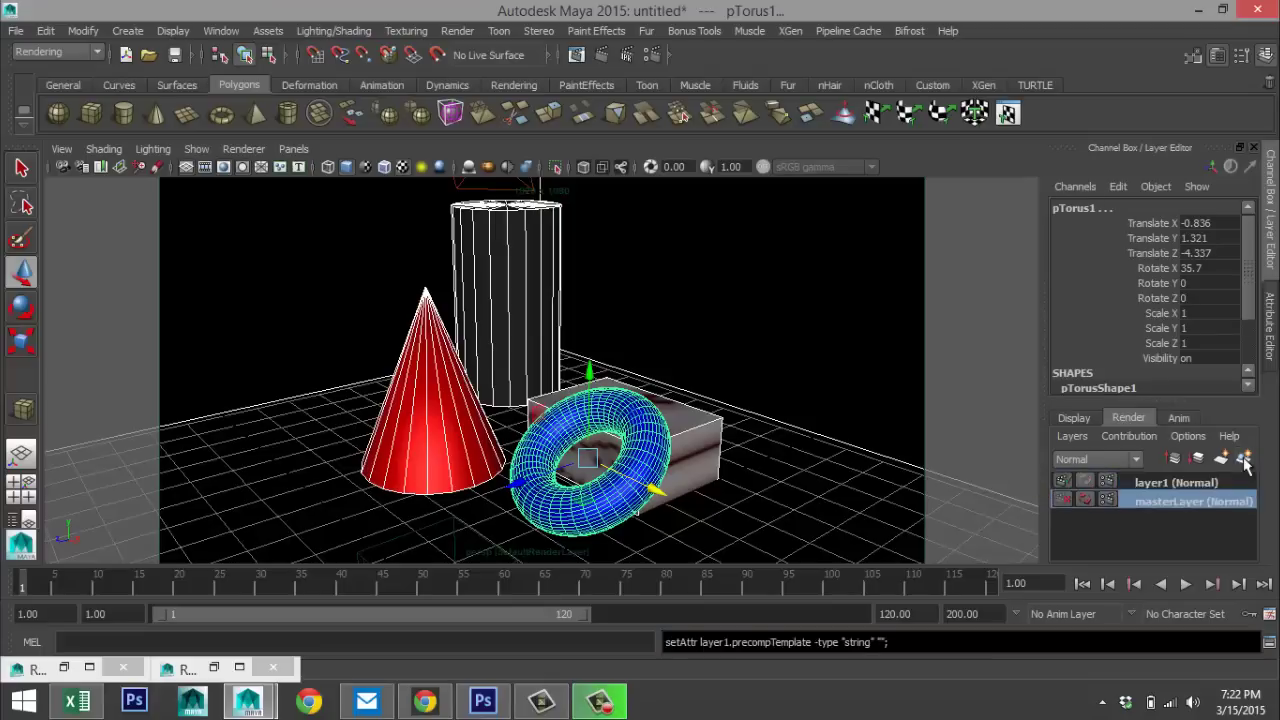
# Step: Rename the new render layer AO_Pass and switch to the attributes of the layer and its objects
pyautogui.doubleClick(1163, 483)
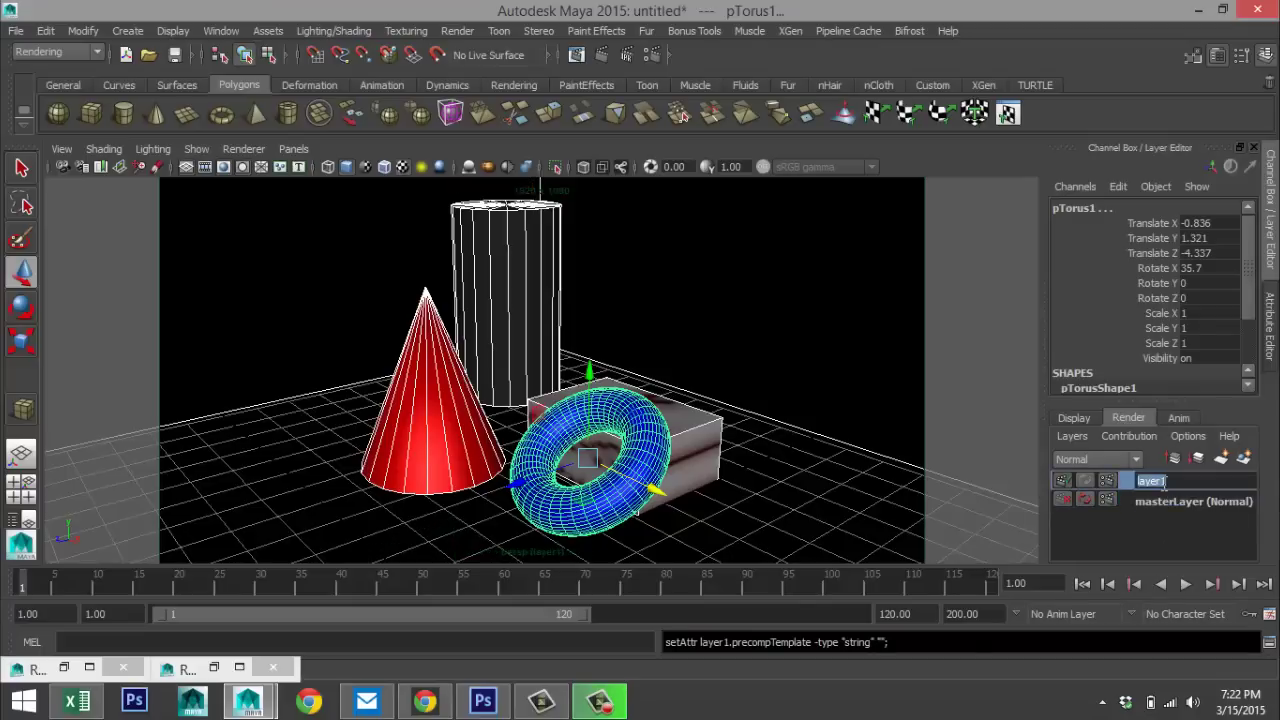
pyautogui.write('AO_Pass')
pyautogui.press('Return')
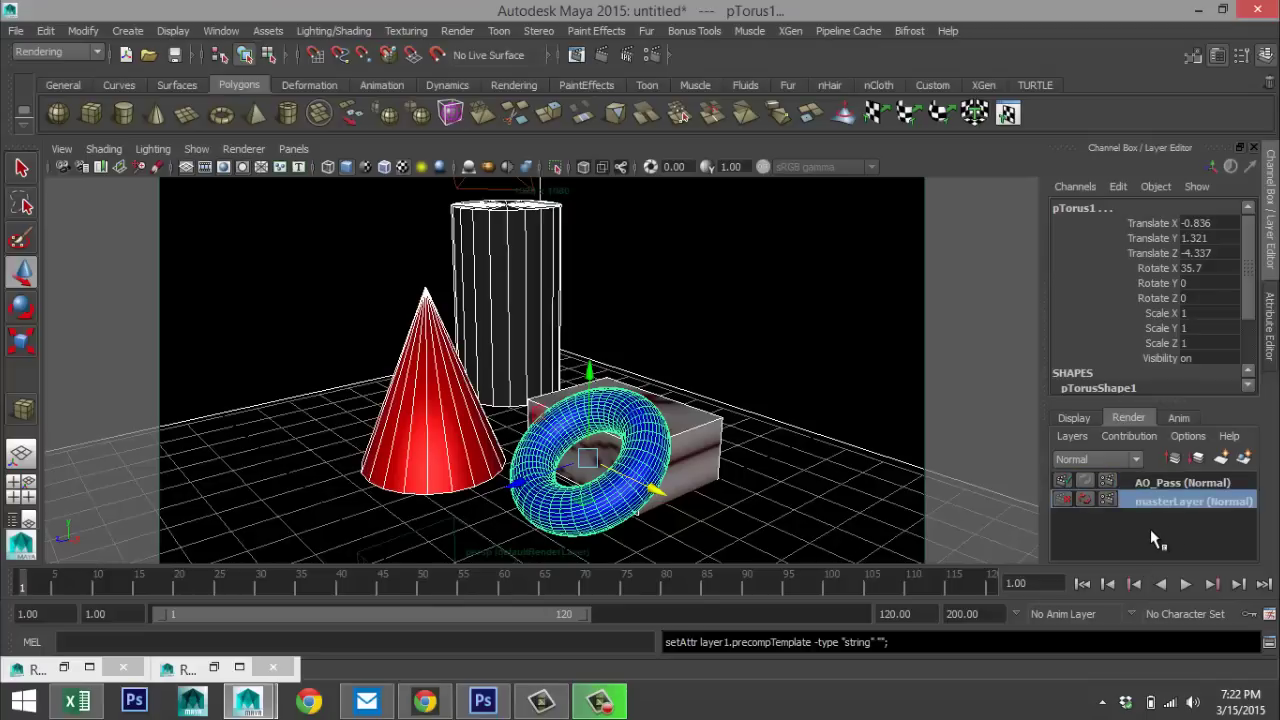
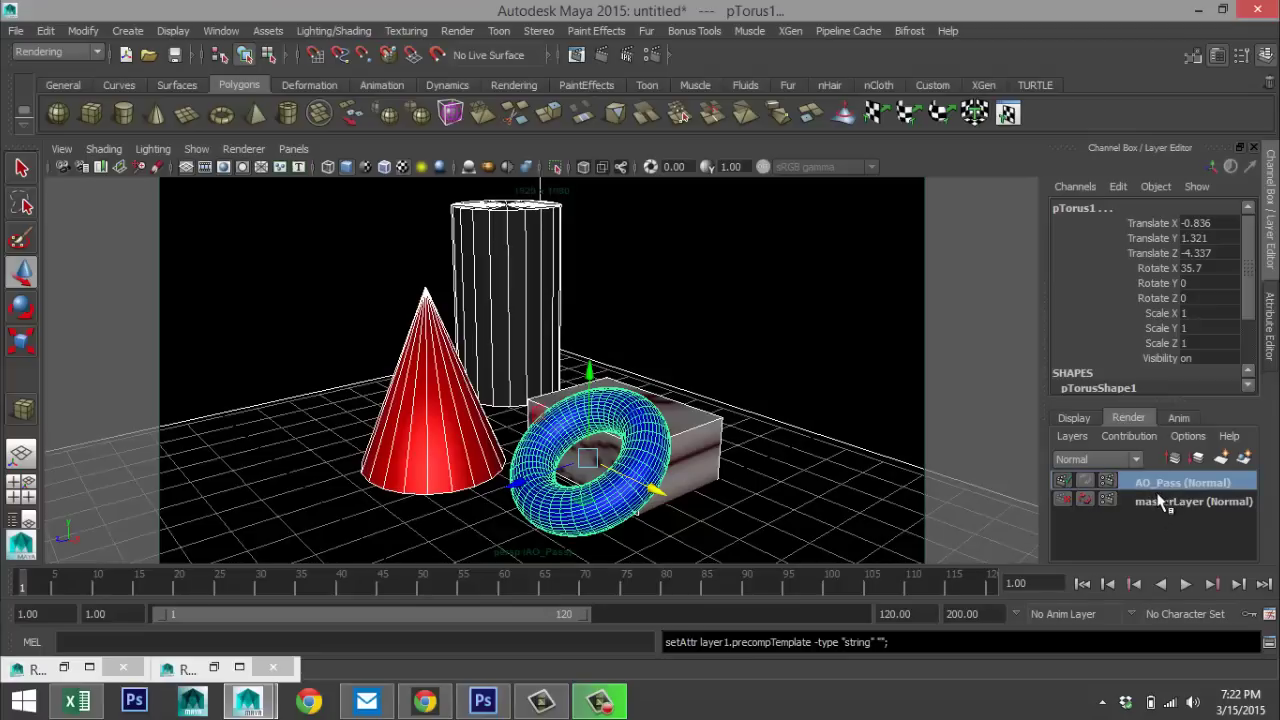
pyautogui.hotkey('ctrl', 'a')
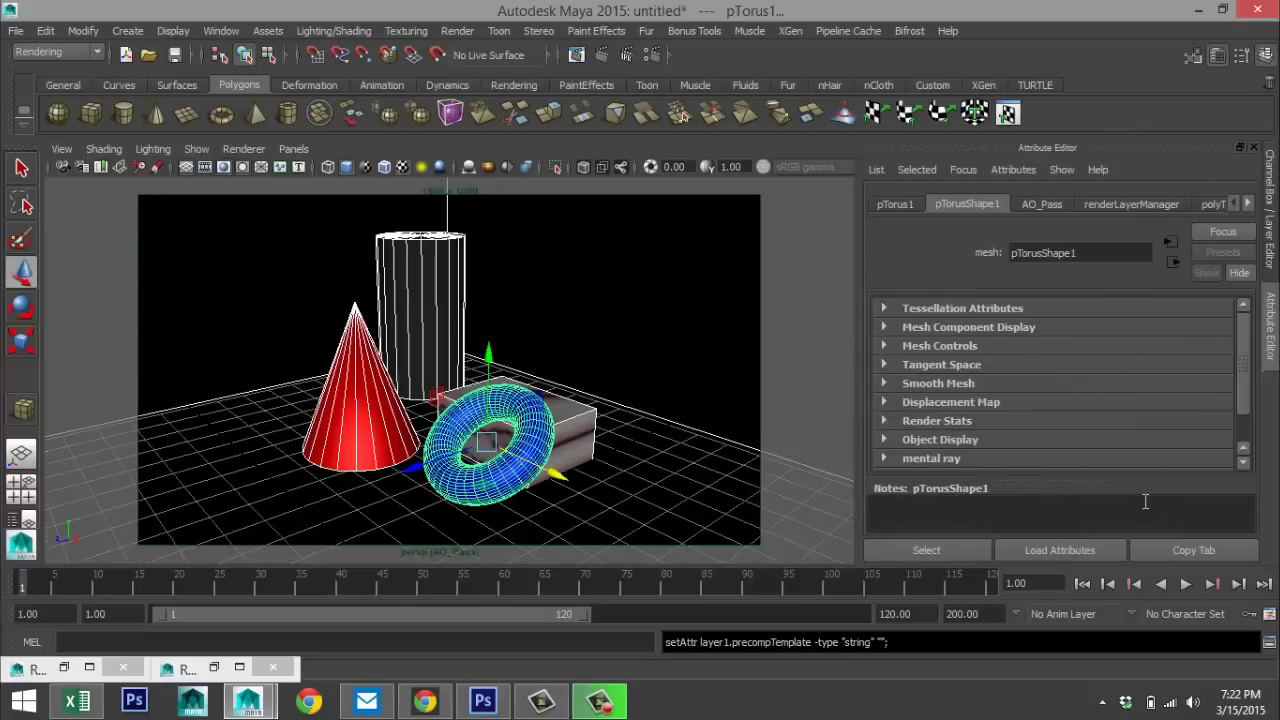
# Step: Apply the Occlusion preset to the AO_Pass render layer
pyautogui.click(1044, 204)
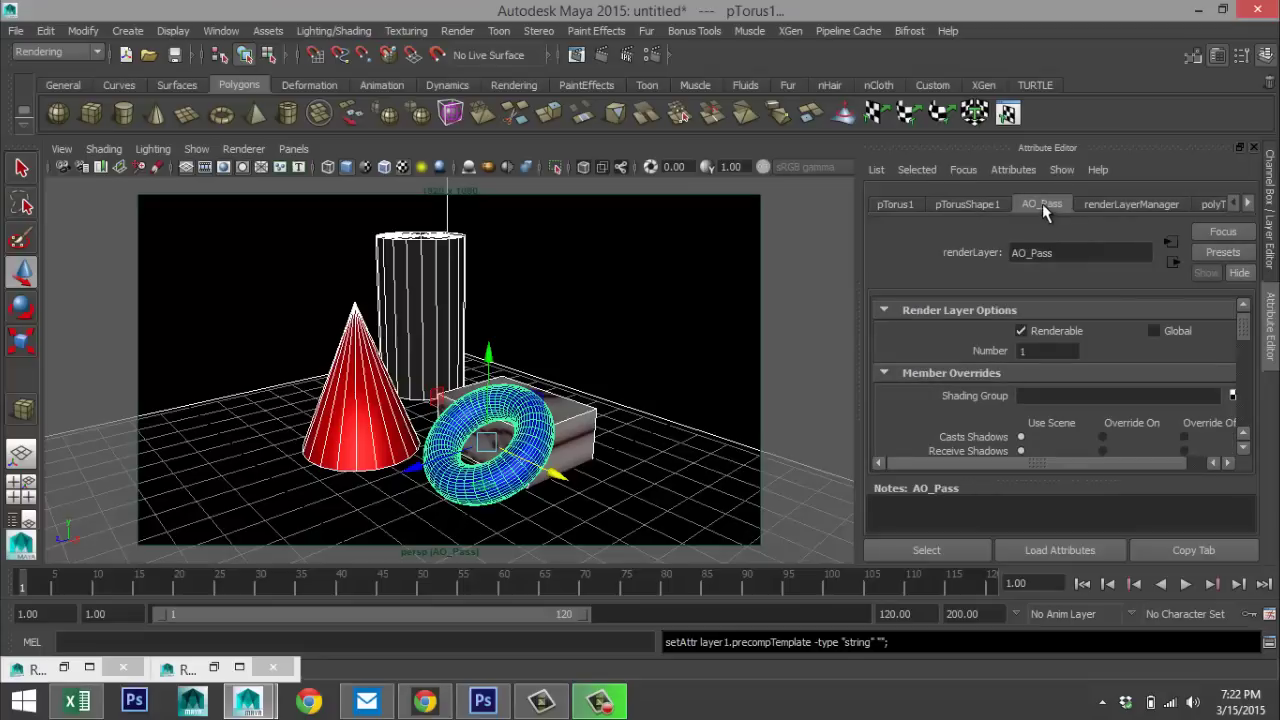
pyautogui.click(1219, 251)
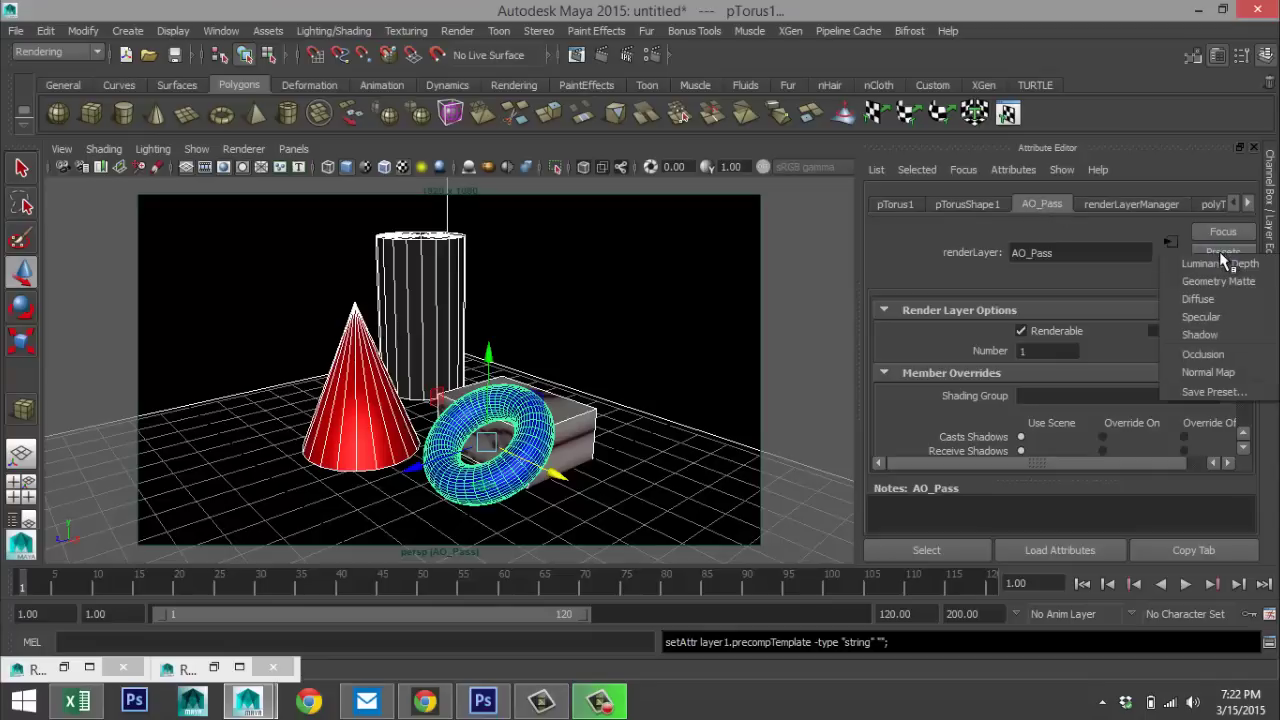
pyautogui.click(1205, 355)
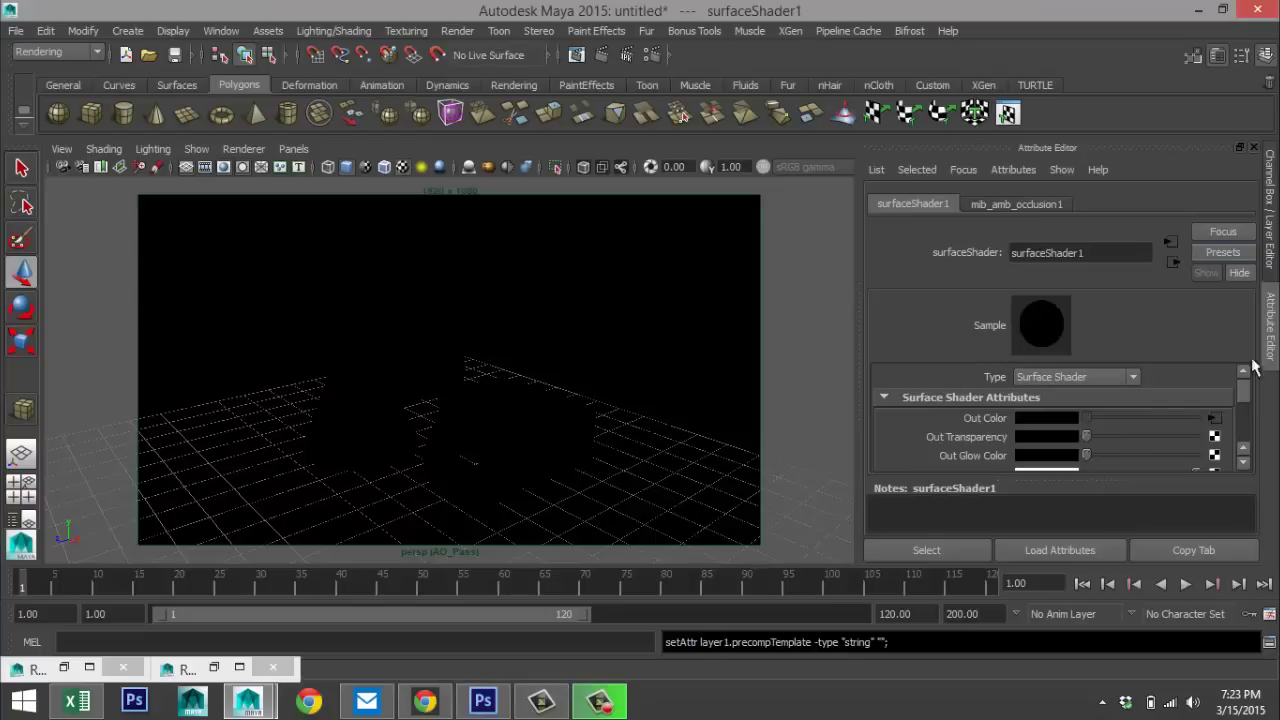
# Step: Set the ambient occlusion node of the surface shader to 64 samples, a spread of 0.9 and a max distance of 2.4
pyautogui.click(1020, 204)
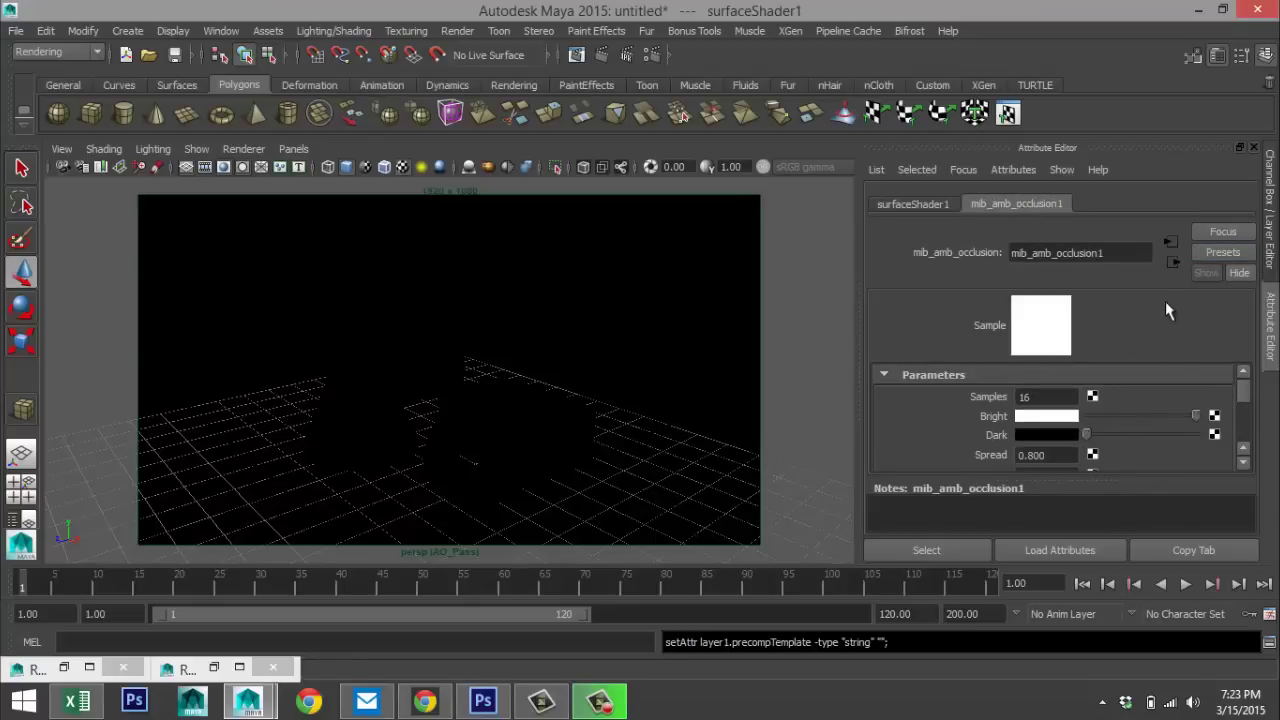
pyautogui.doubleClick(1056, 398)
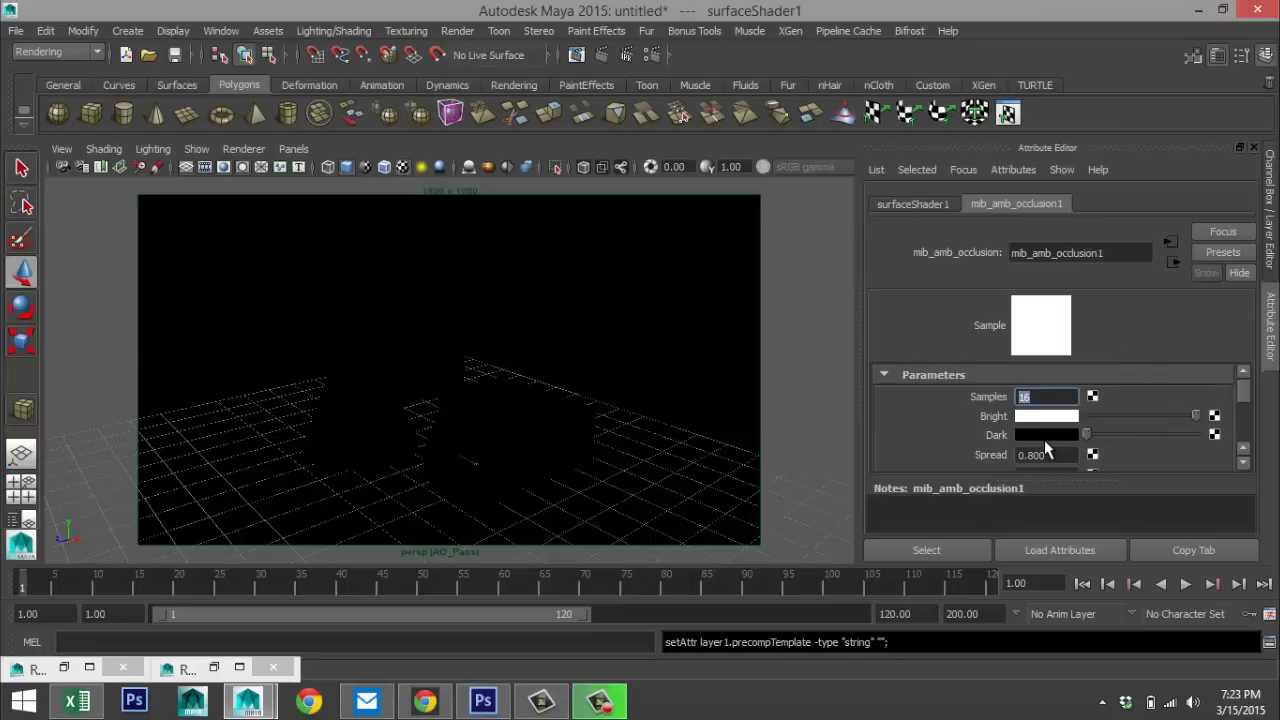
pyautogui.write('6')
pyautogui.doubleClick(1050, 456)
pyautogui.write('0.9')
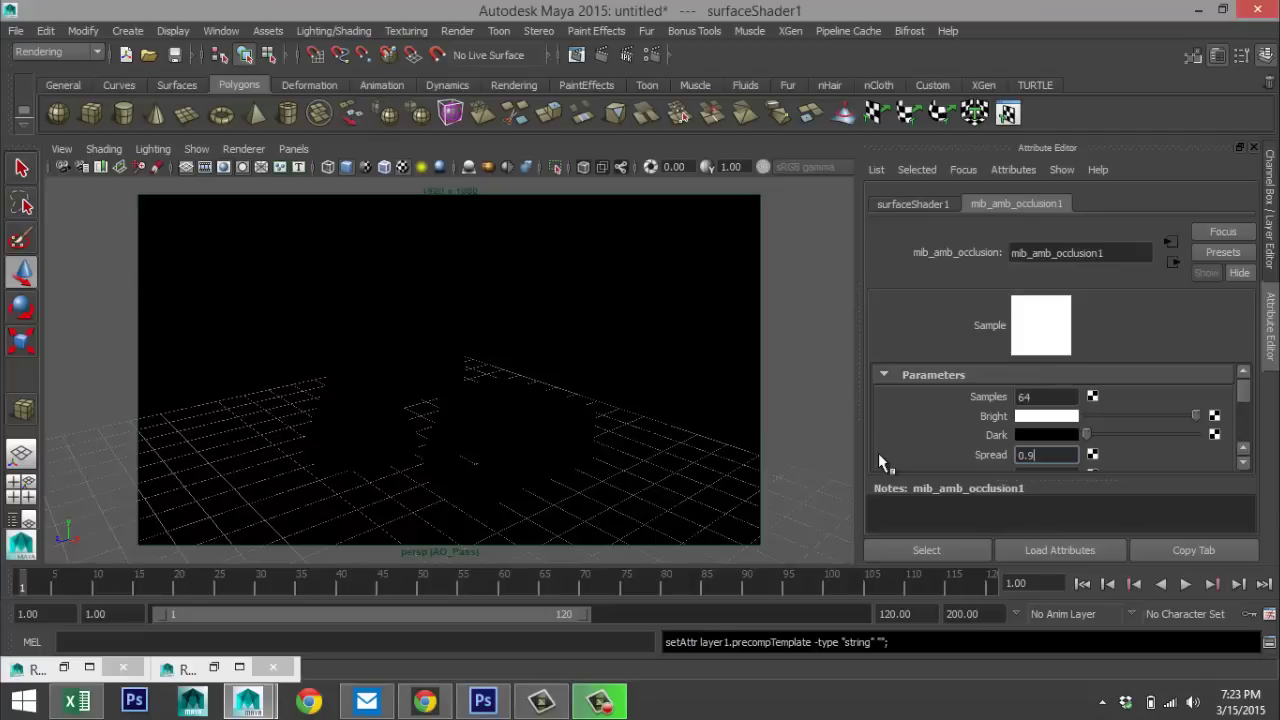
pyautogui.click(1244, 463)
pyautogui.click(1244, 463)
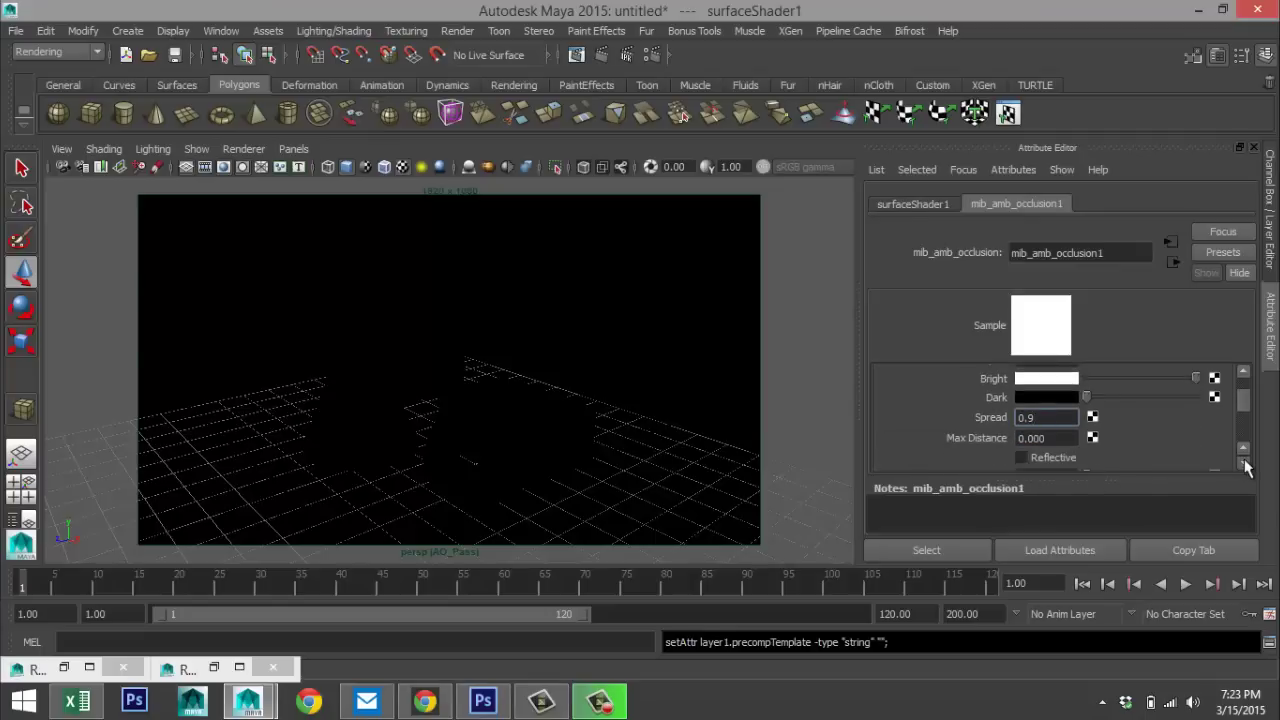
pyautogui.doubleClick(1068, 438)
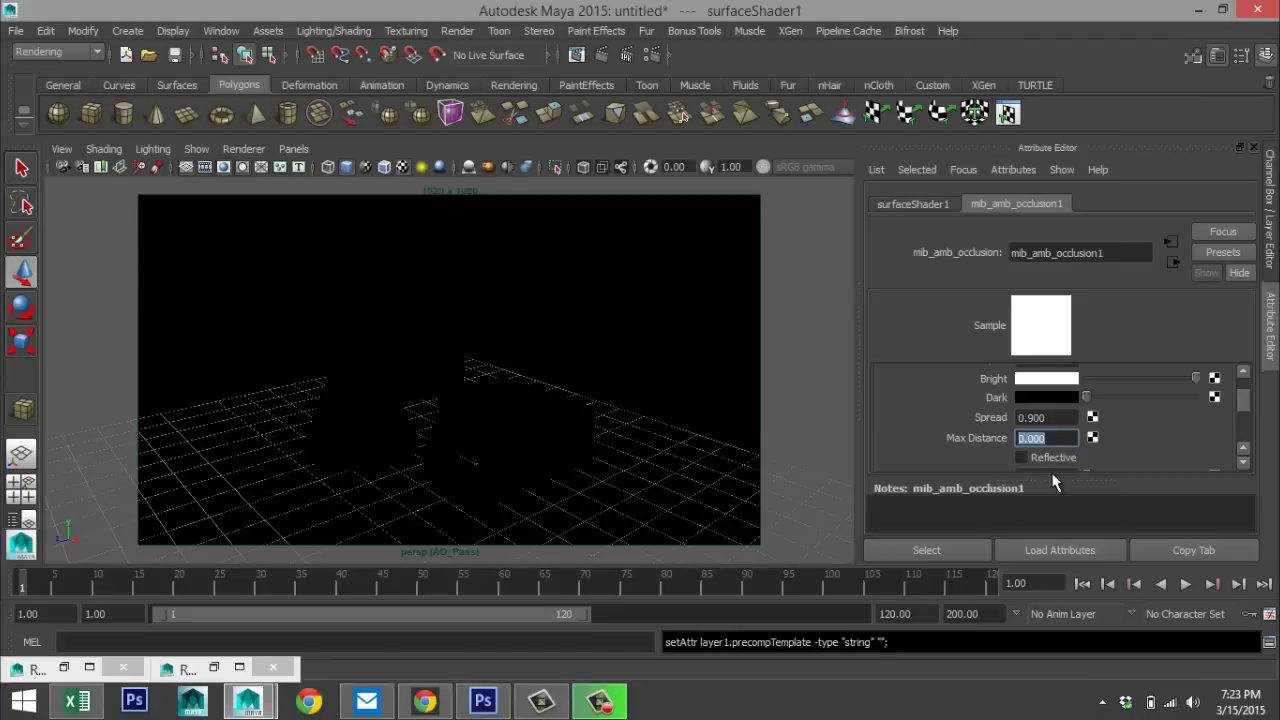
pyautogui.write('2.4')
pyautogui.scroll(-4, 1129, 424)
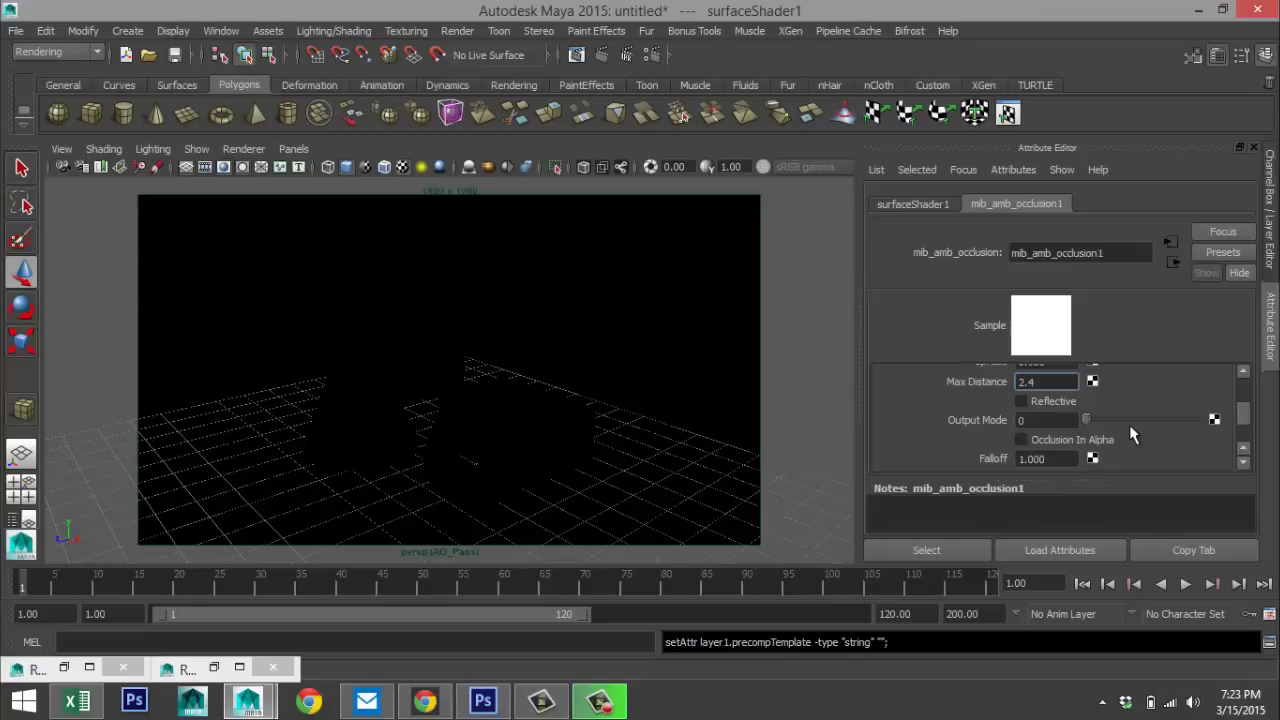
pyautogui.scroll(5, 1131, 425)
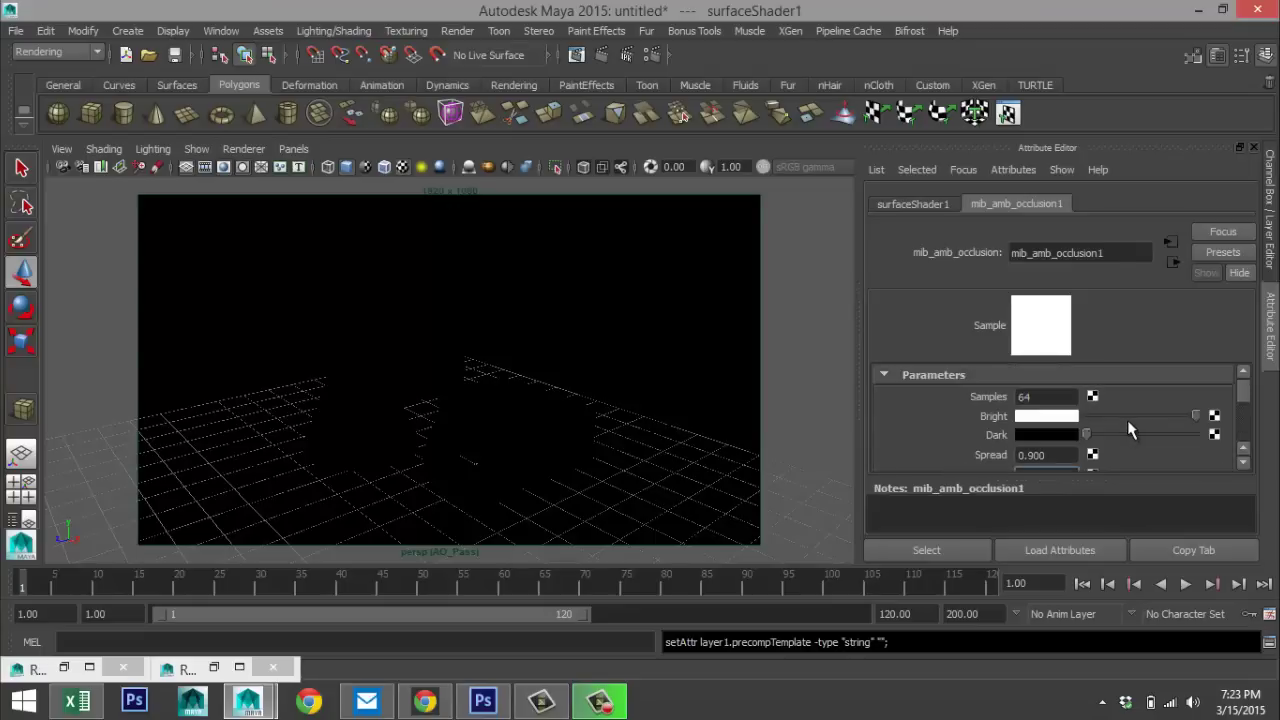
# Step: Turn off Global Illumination and Final Gathering in the render settings of the AO_Pass layer
pyautogui.click(652, 56)
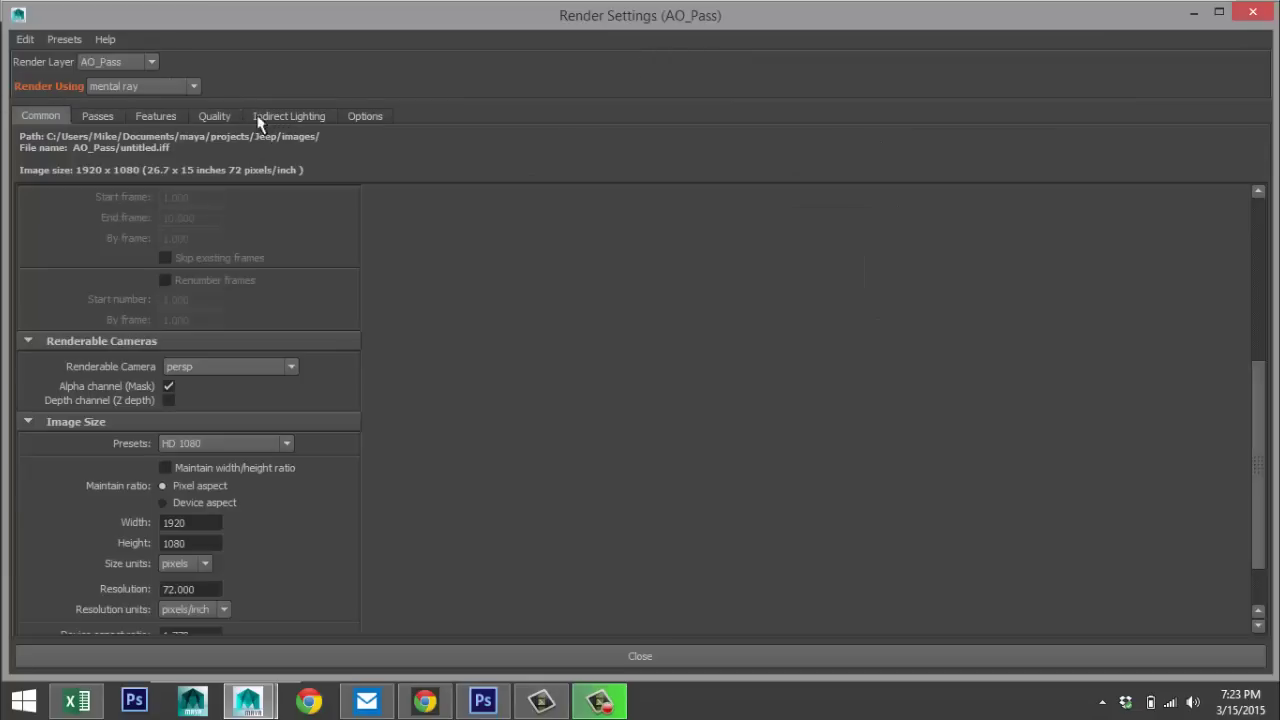
pyautogui.click(289, 117)
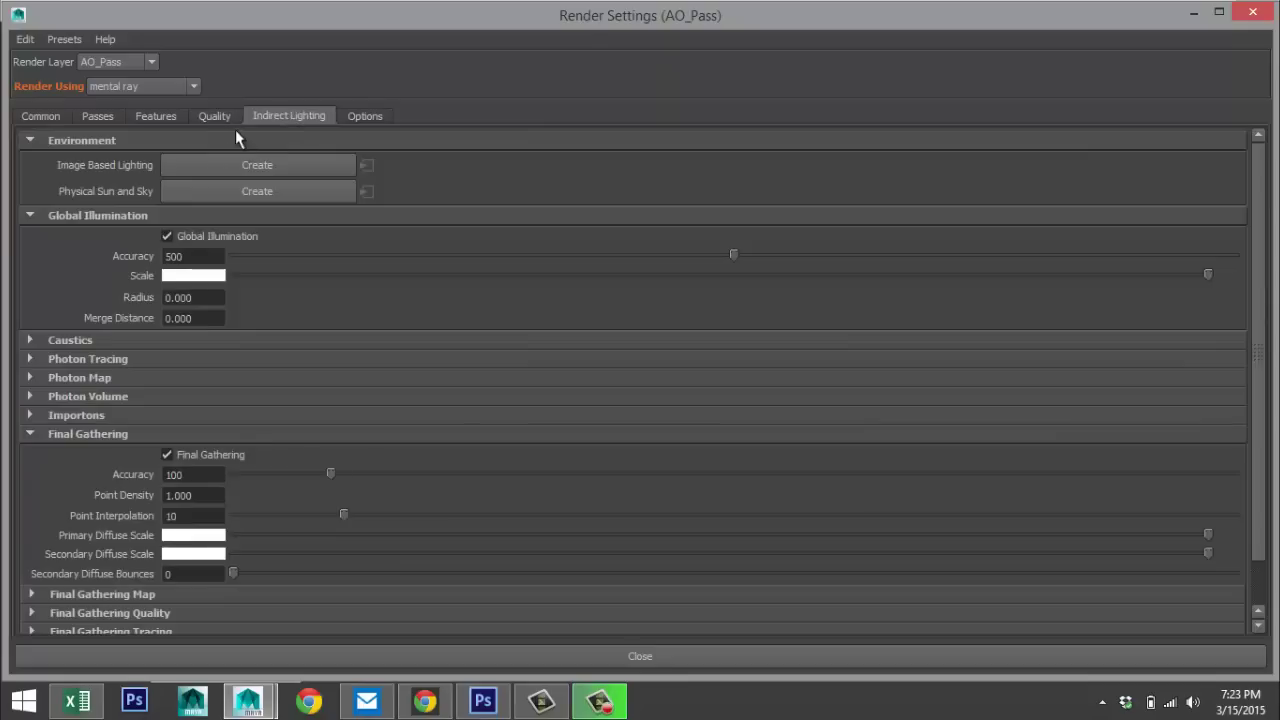
pyautogui.click(167, 237)
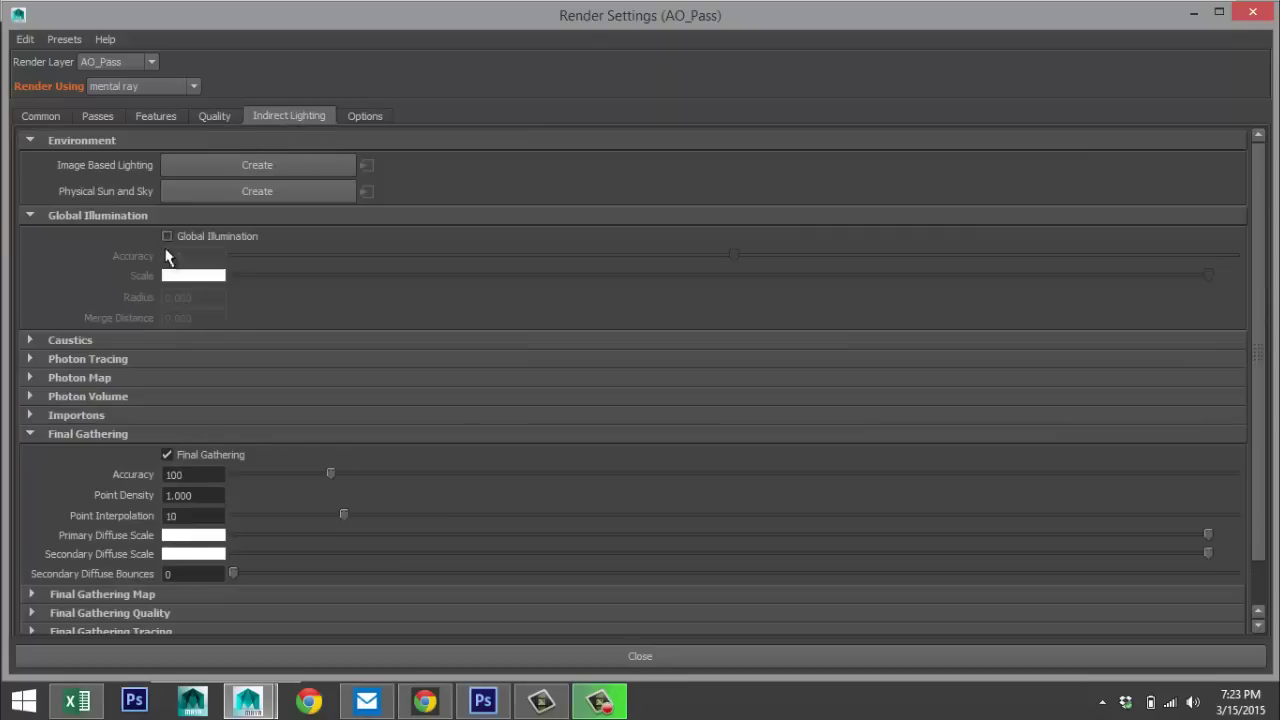
pyautogui.click(167, 455)
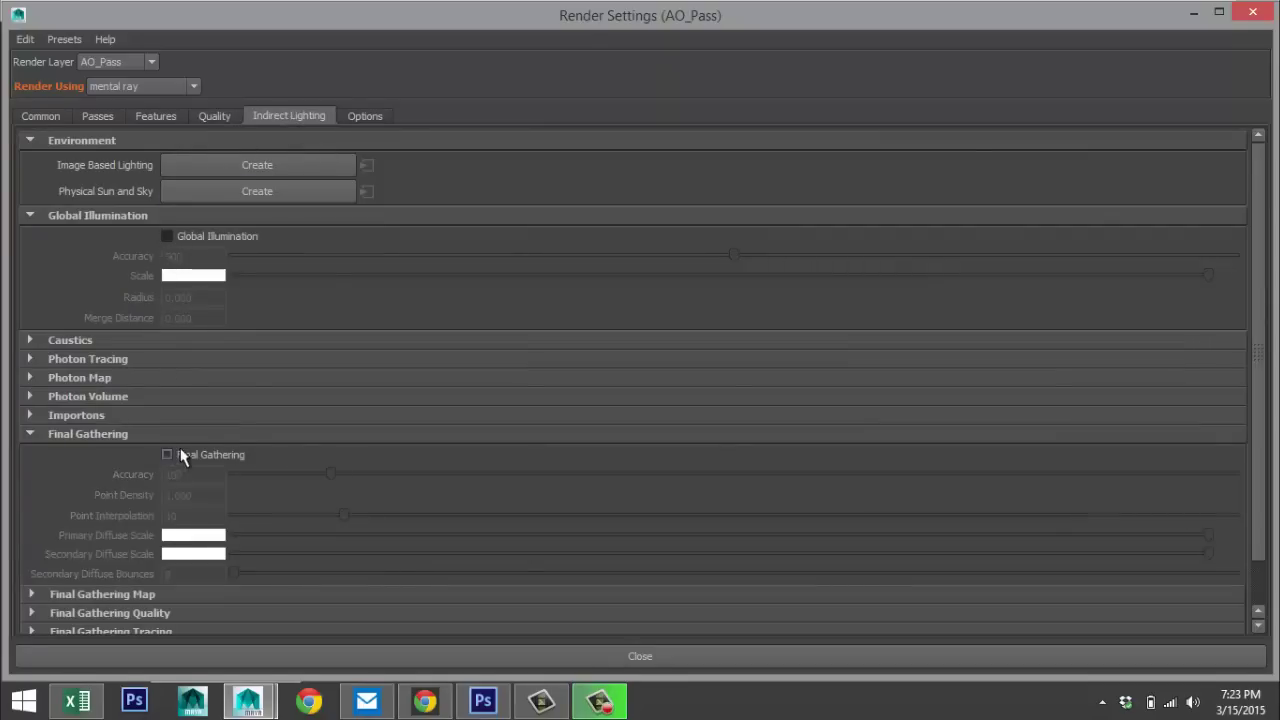
pyautogui.click(1192, 13)
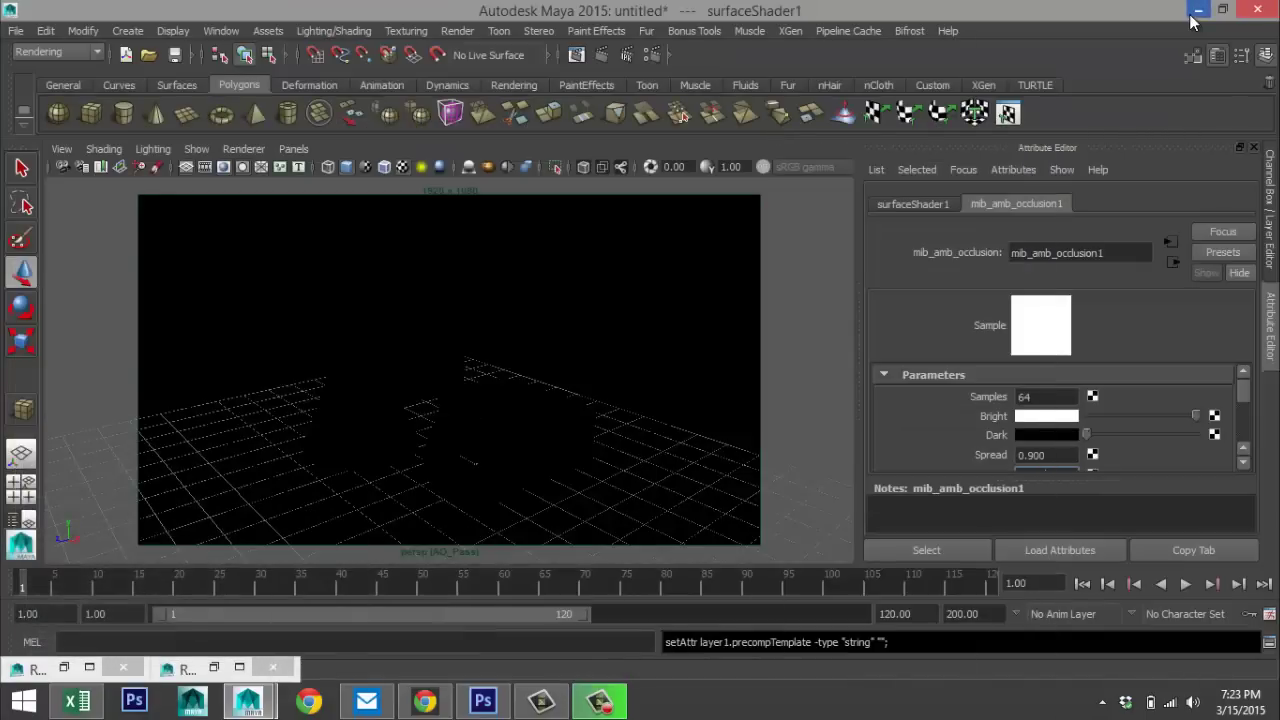
# Step: Render the AO_Pass layer and save the raw image to the Desktop as Tutorial_Render_AO.png
pyautogui.click(603, 57)
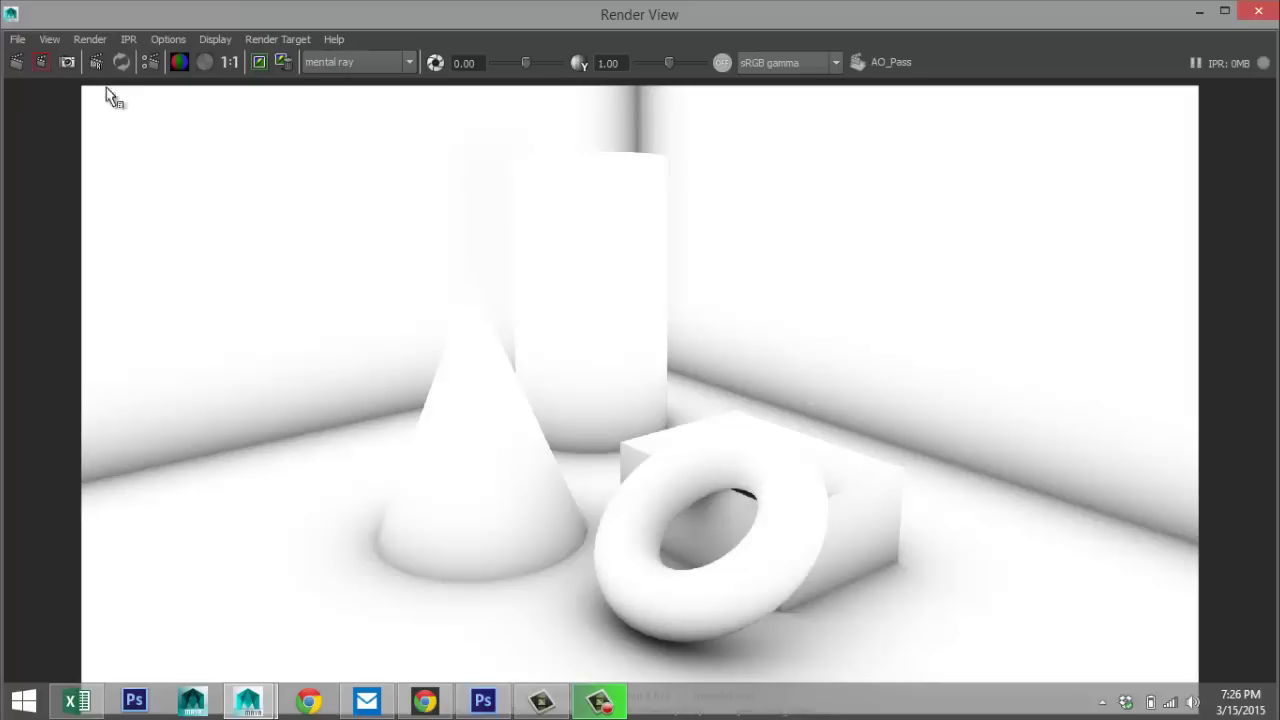
pyautogui.click(18, 40)
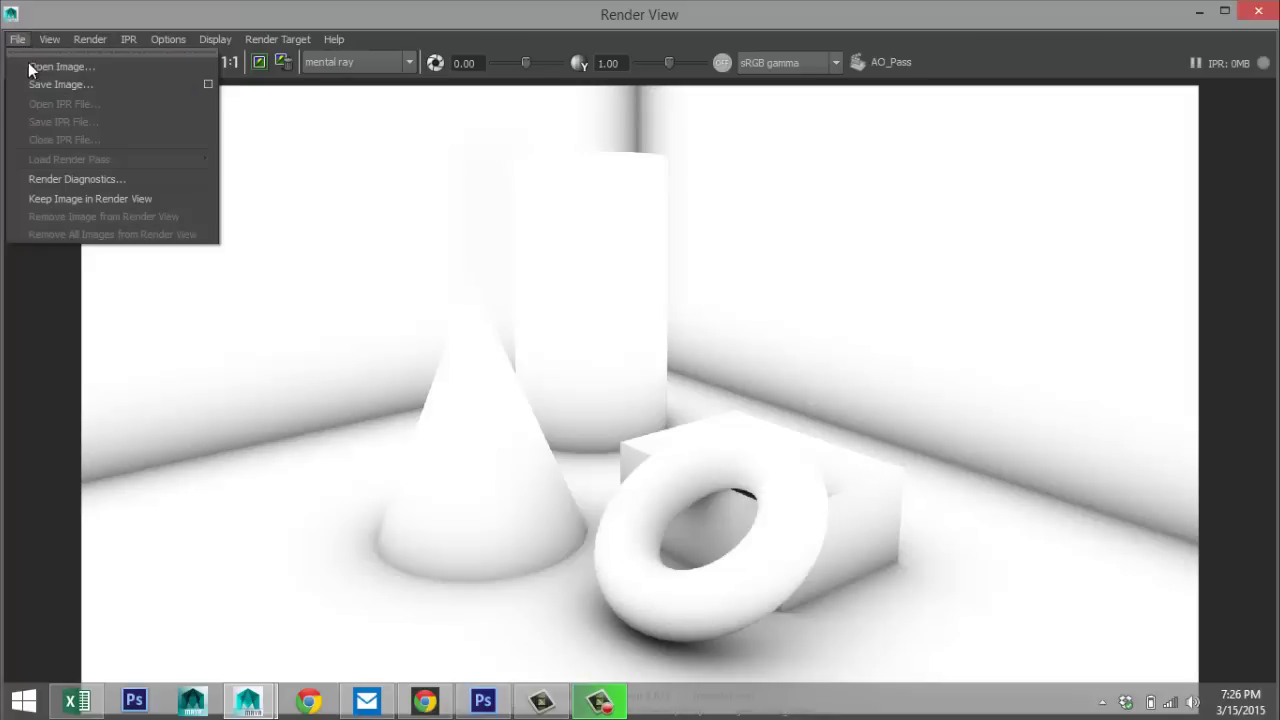
pyautogui.click(59, 81)
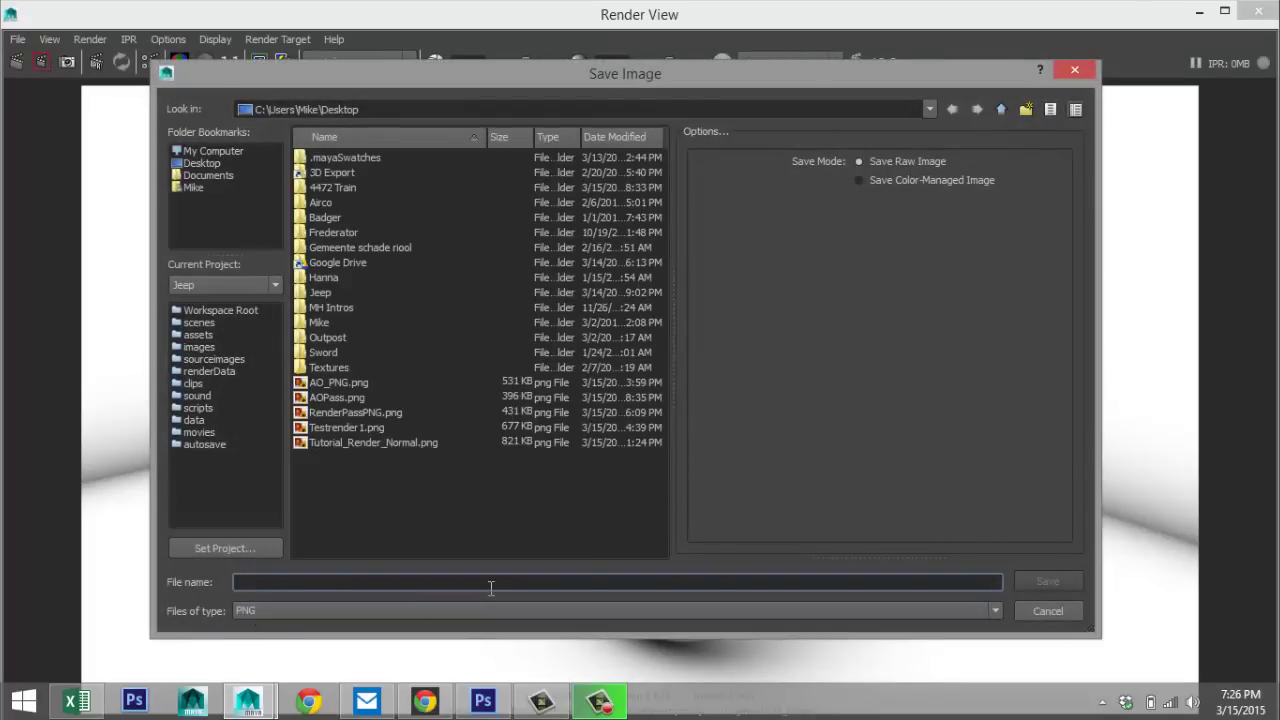
pyautogui.write('Tu')
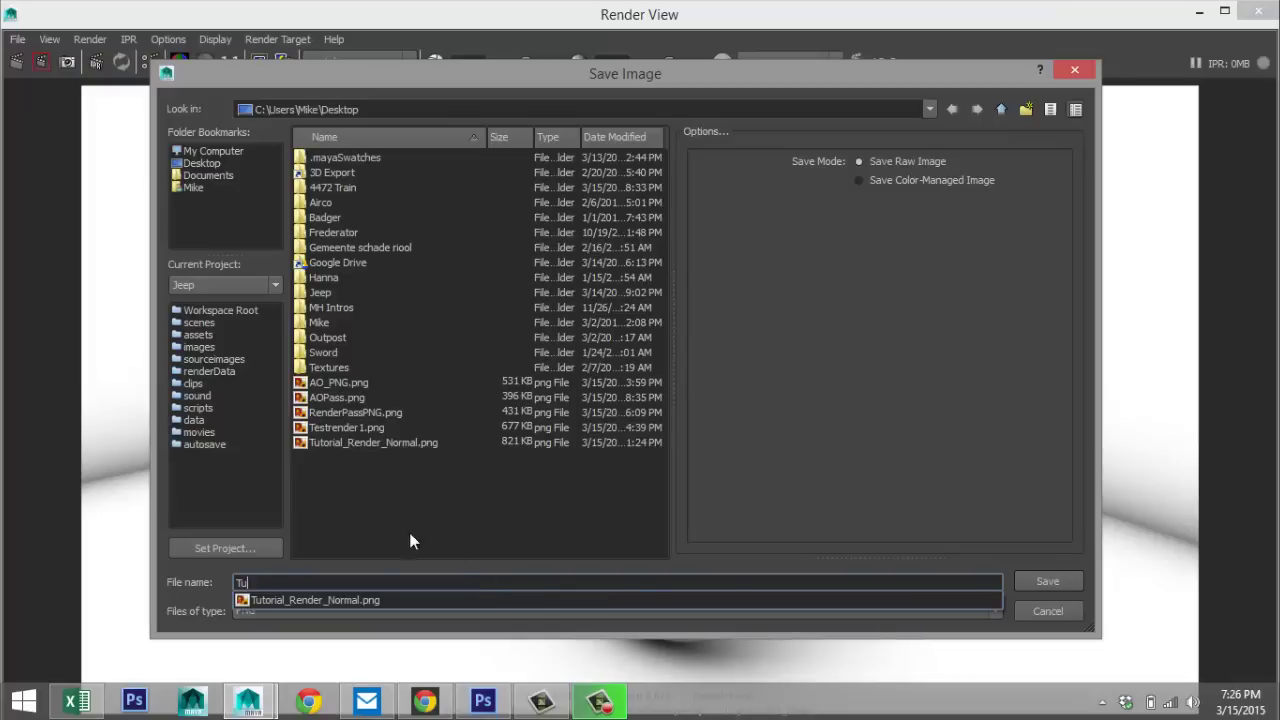
pyautogui.click(343, 600)
pyautogui.click(349, 584)
pyautogui.press('BackSpace')
pyautogui.press('BackSpace')
pyautogui.press('BackSpace')
pyautogui.press('BackSpace')
pyautogui.press('BackSpace')
pyautogui.press('BackSpace')
pyautogui.press('BackSpace')
pyautogui.write('AO.png')
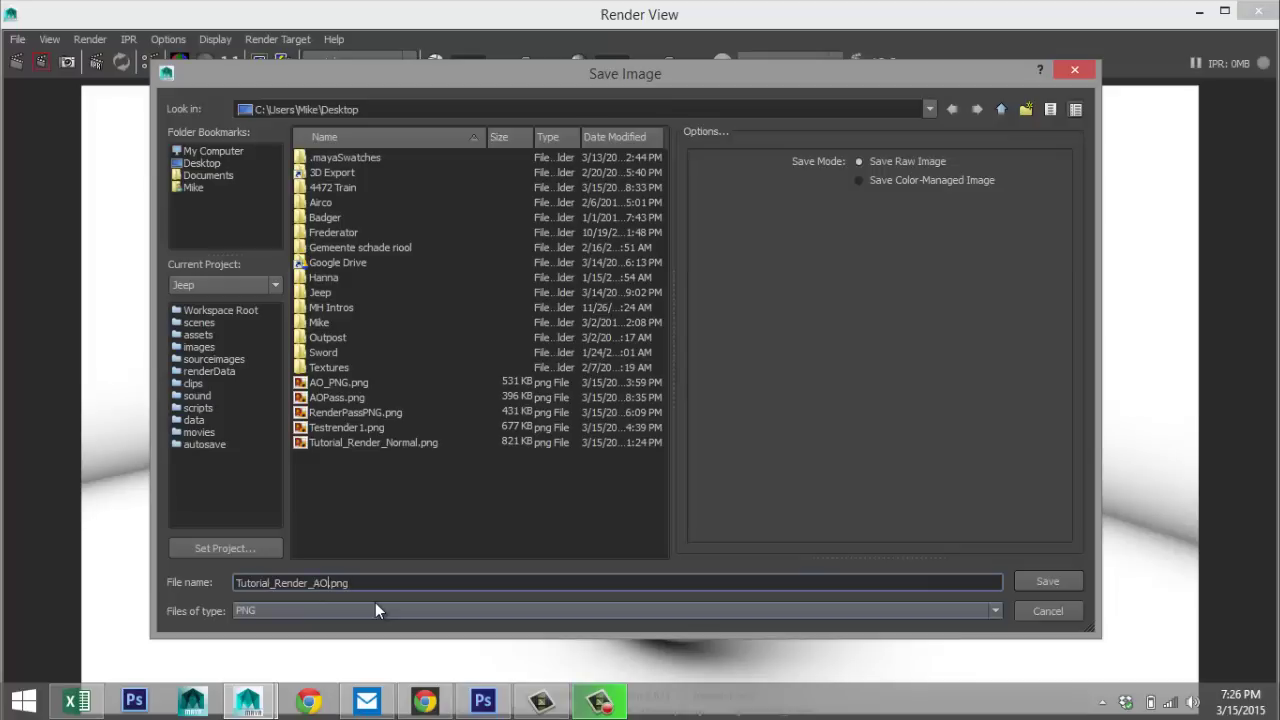
pyautogui.click(1048, 581)
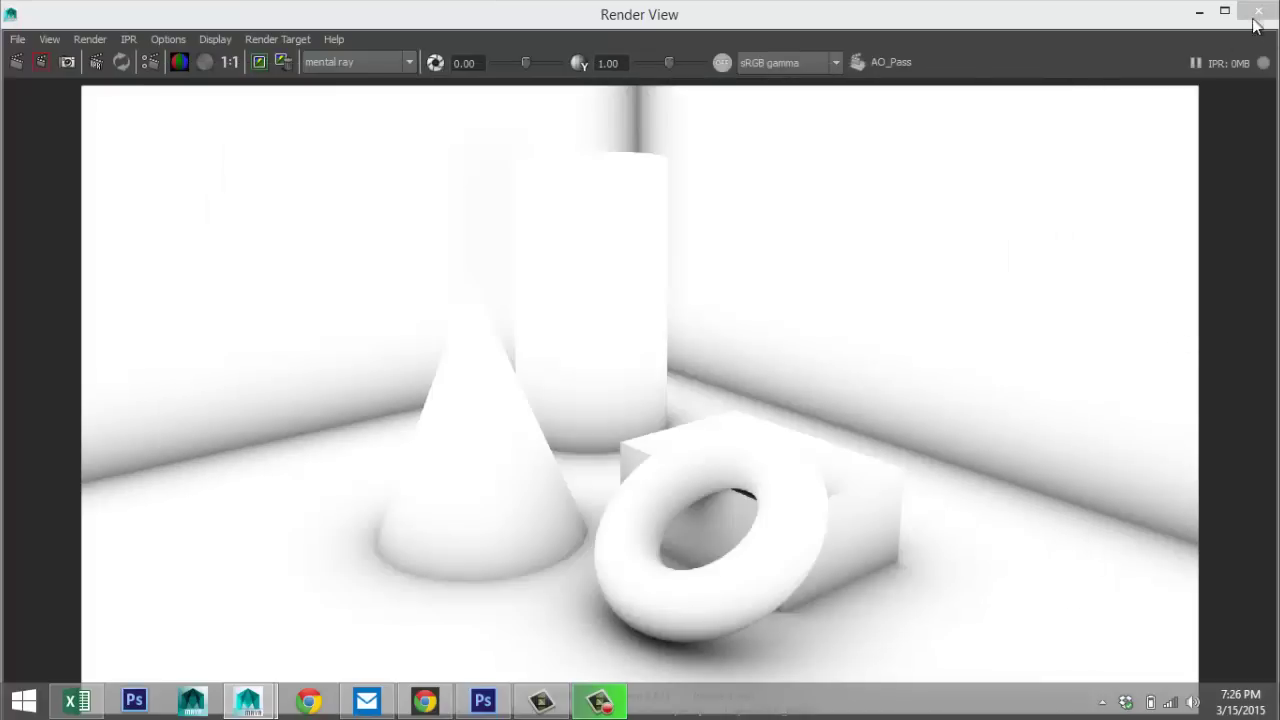
pyautogui.click(1199, 14)
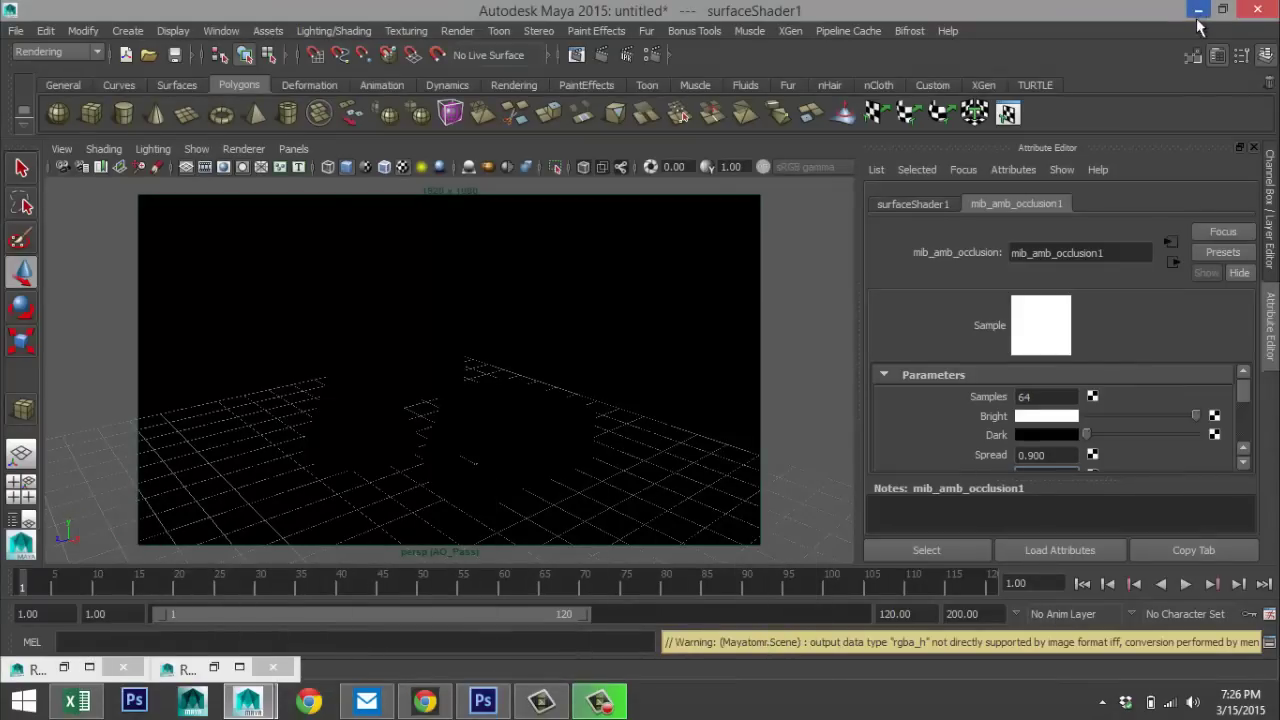
# Step: Switch to Photoshop and open Tutorial_Render_Normal.png from the Desktop
pyautogui.click(481, 703)
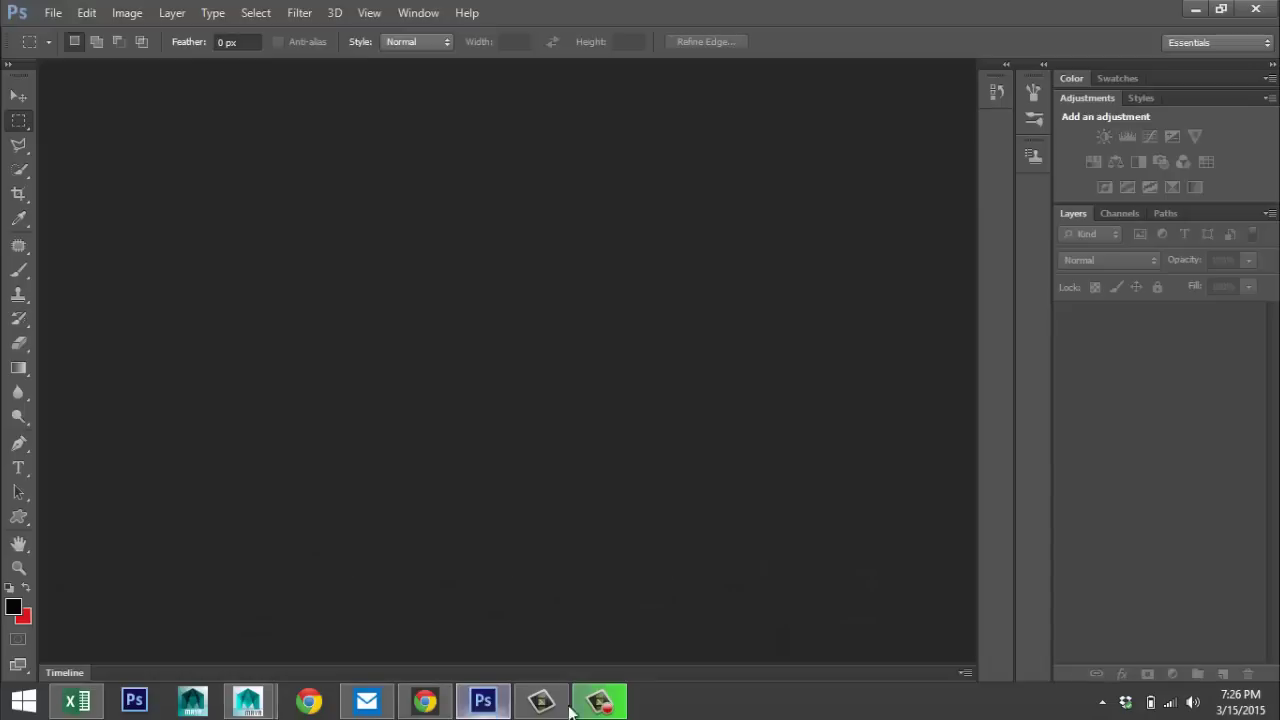
pyautogui.click(53, 12)
pyautogui.click(87, 51)
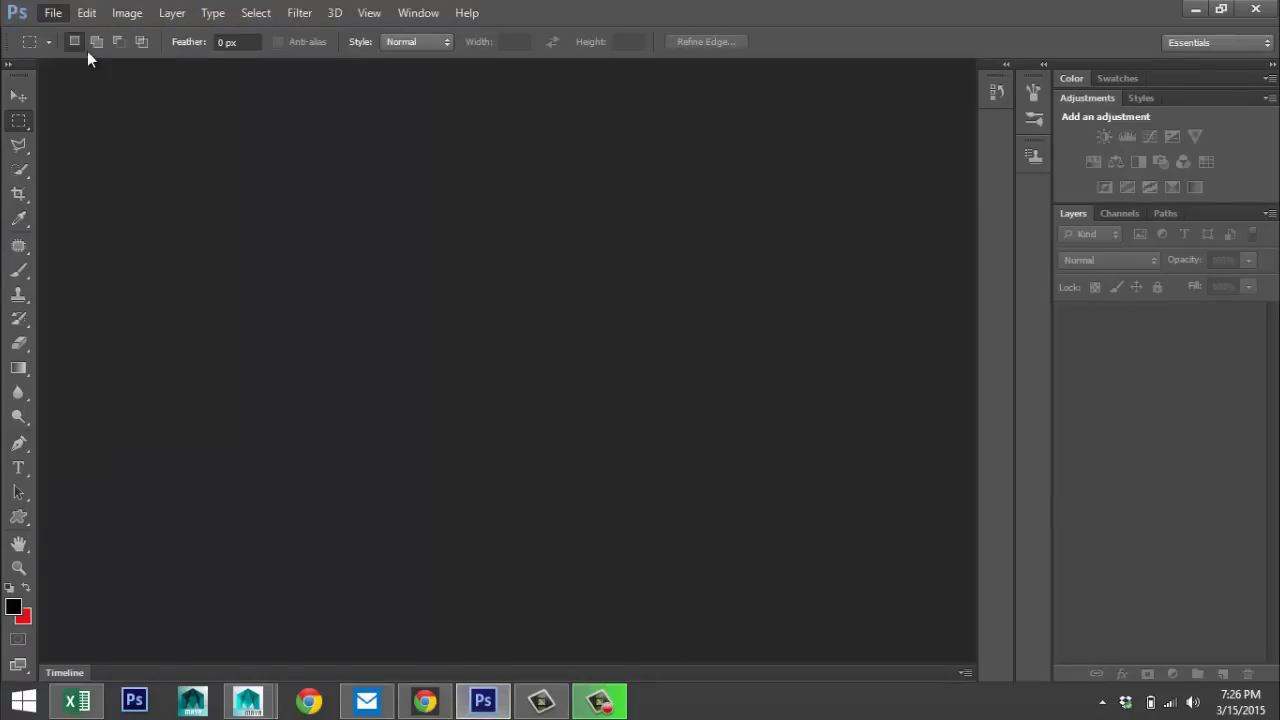
pyautogui.scroll(-2, 1030, 255)
pyautogui.moveTo(1030, 255); pyautogui.dragTo(1028, 545)
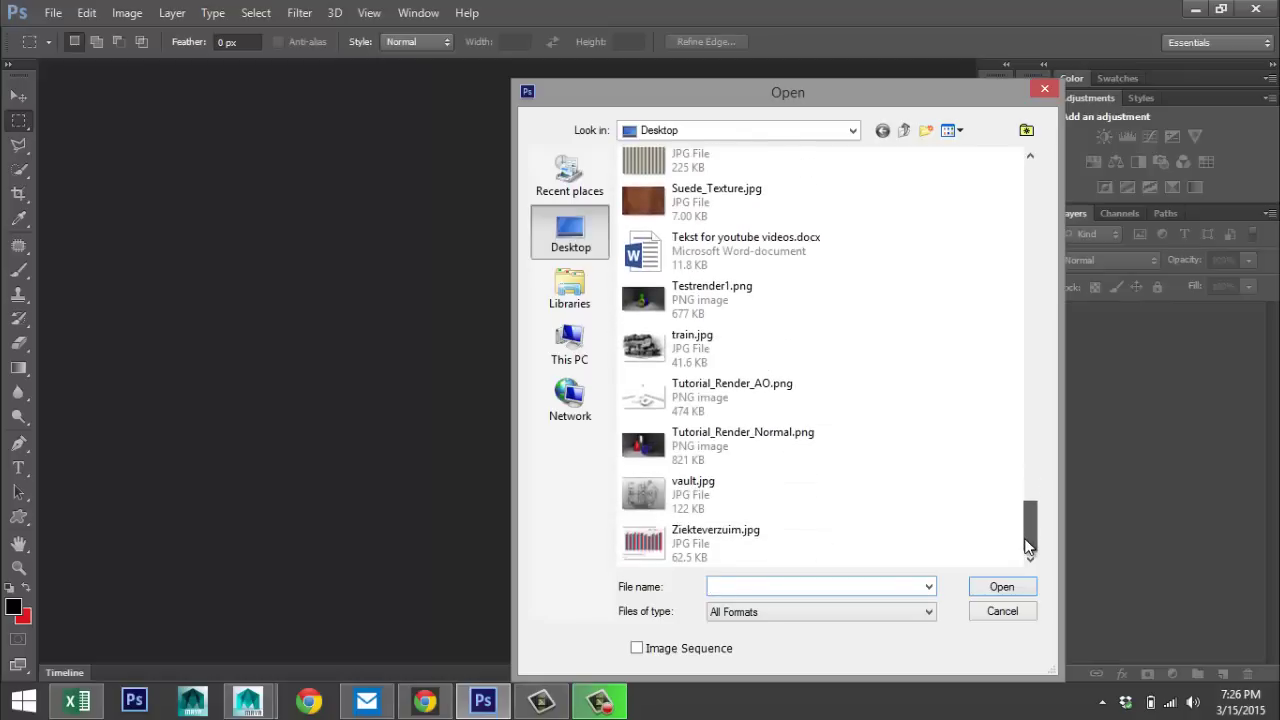
pyautogui.click(681, 453)
pyautogui.click(1003, 586)
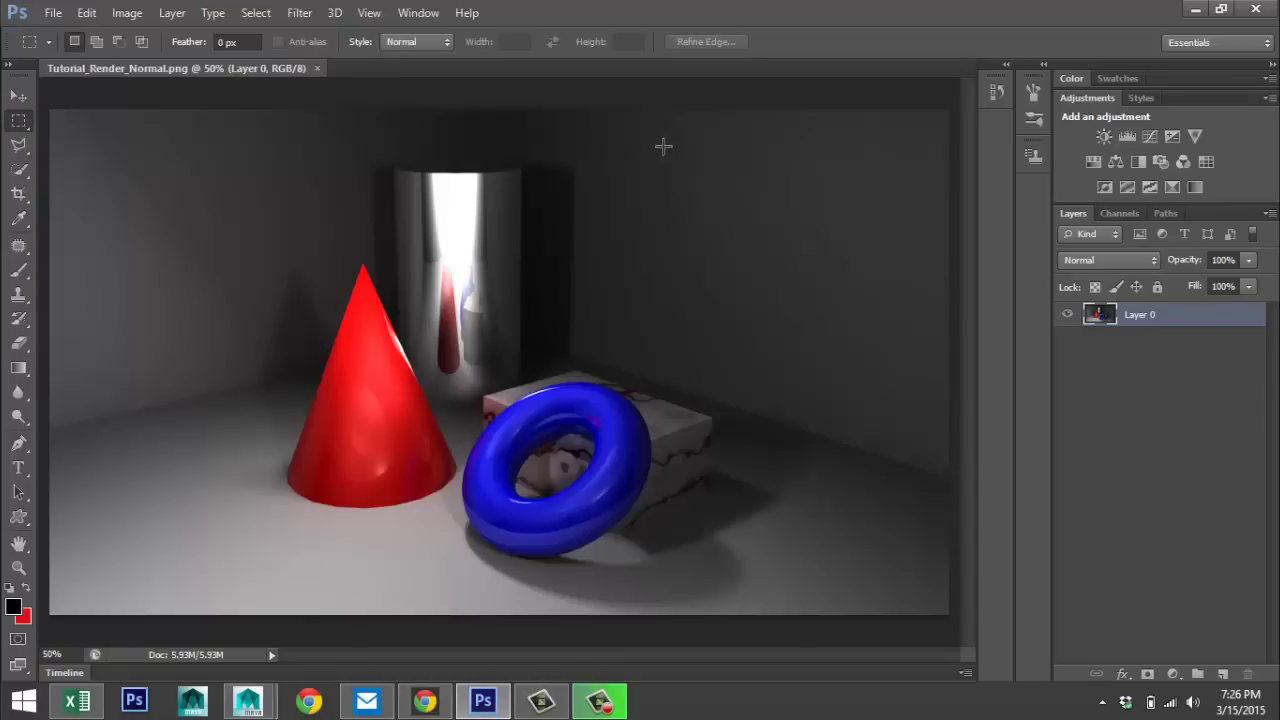
# Step: Place Tutorial_Render_AO.png from the Desktop over the normal render and set its layer's blend mode to Multiply
pyautogui.click(56, 18)
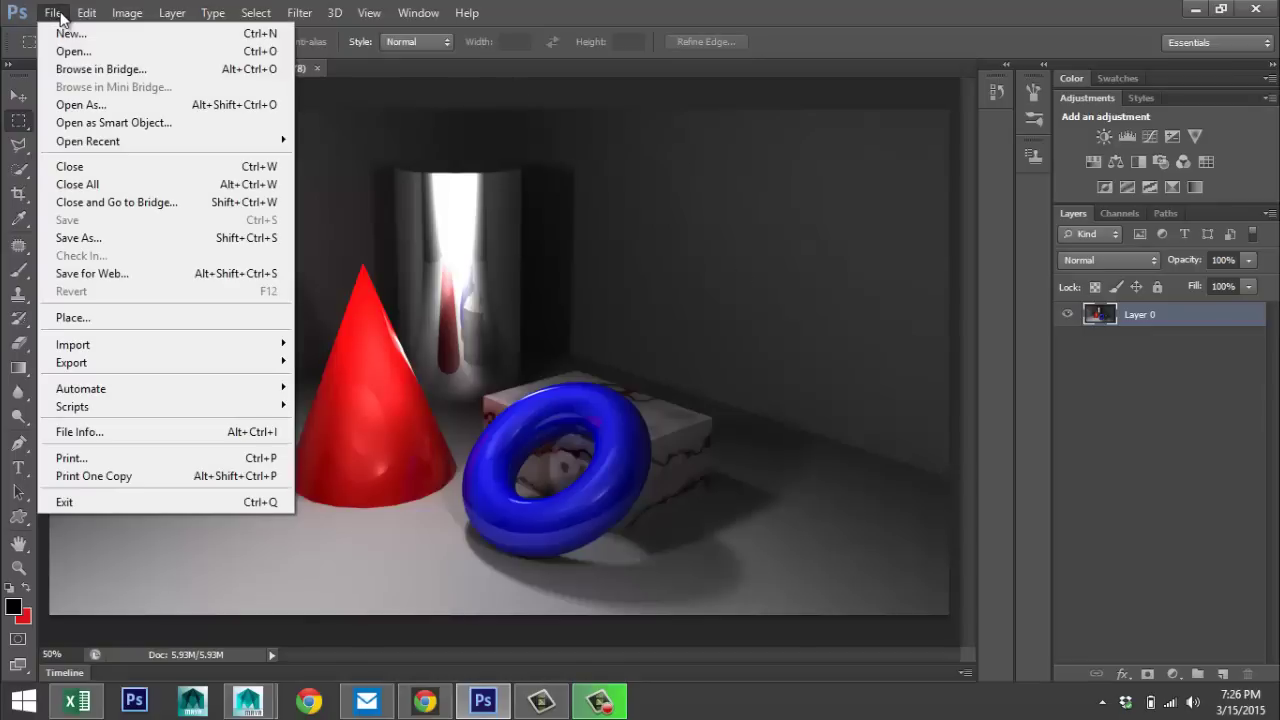
pyautogui.click(100, 318)
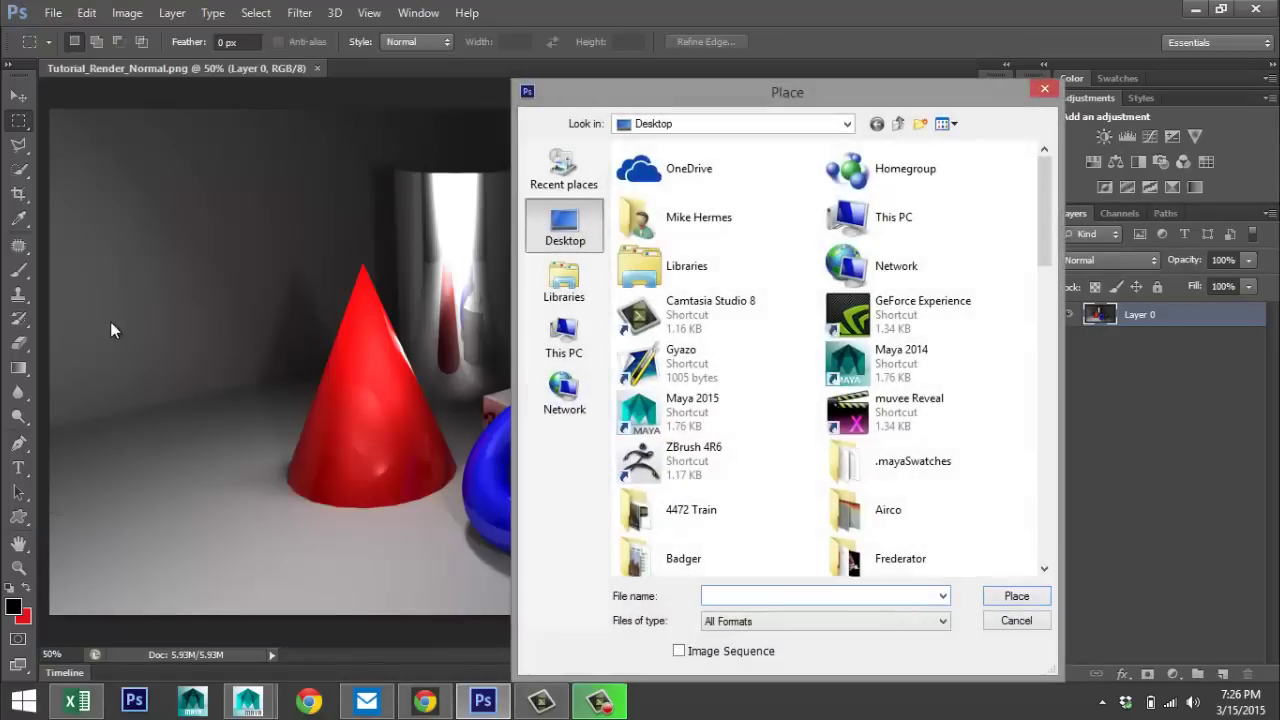
pyautogui.moveTo(1044, 214); pyautogui.dragTo(1058, 519)
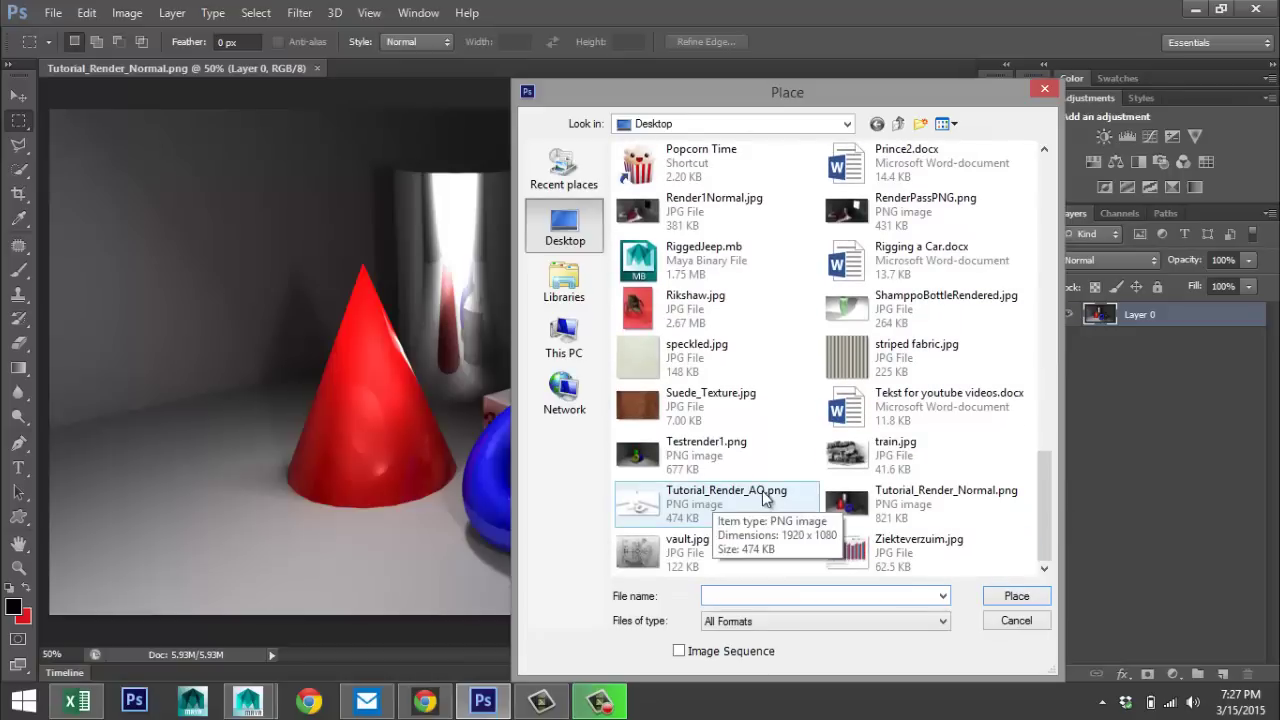
pyautogui.click(651, 511)
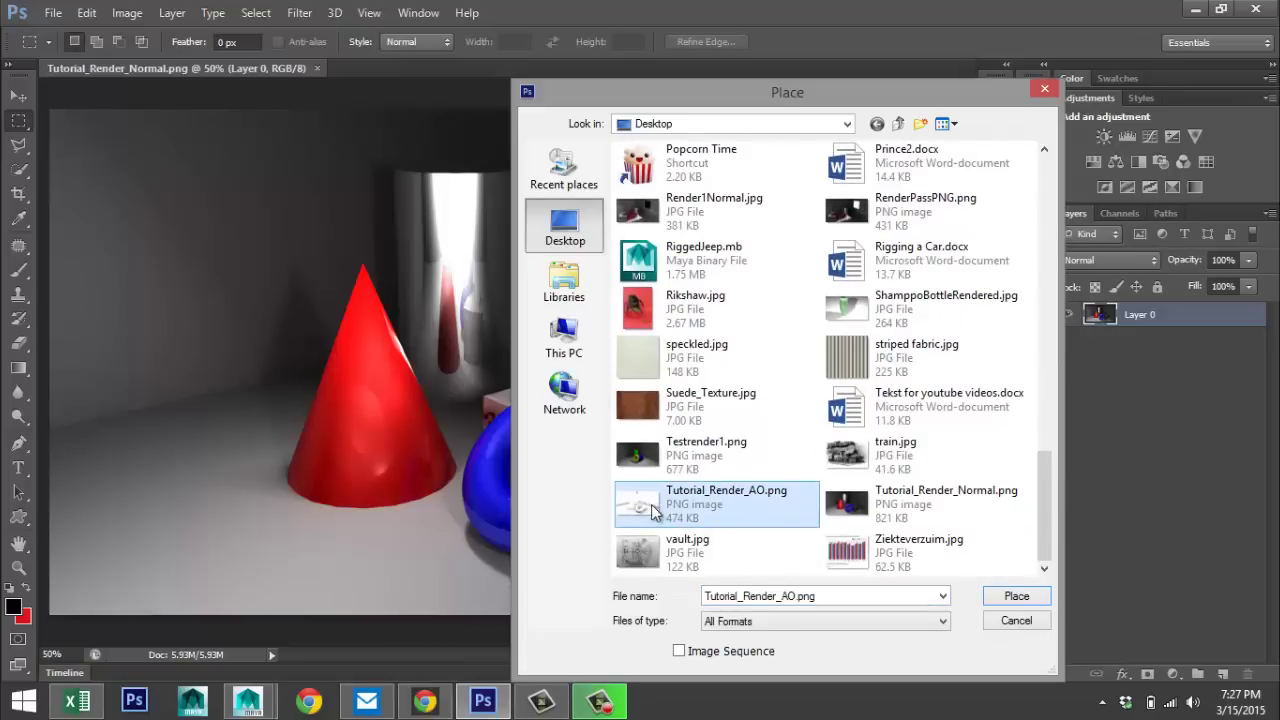
pyautogui.click(1016, 596)
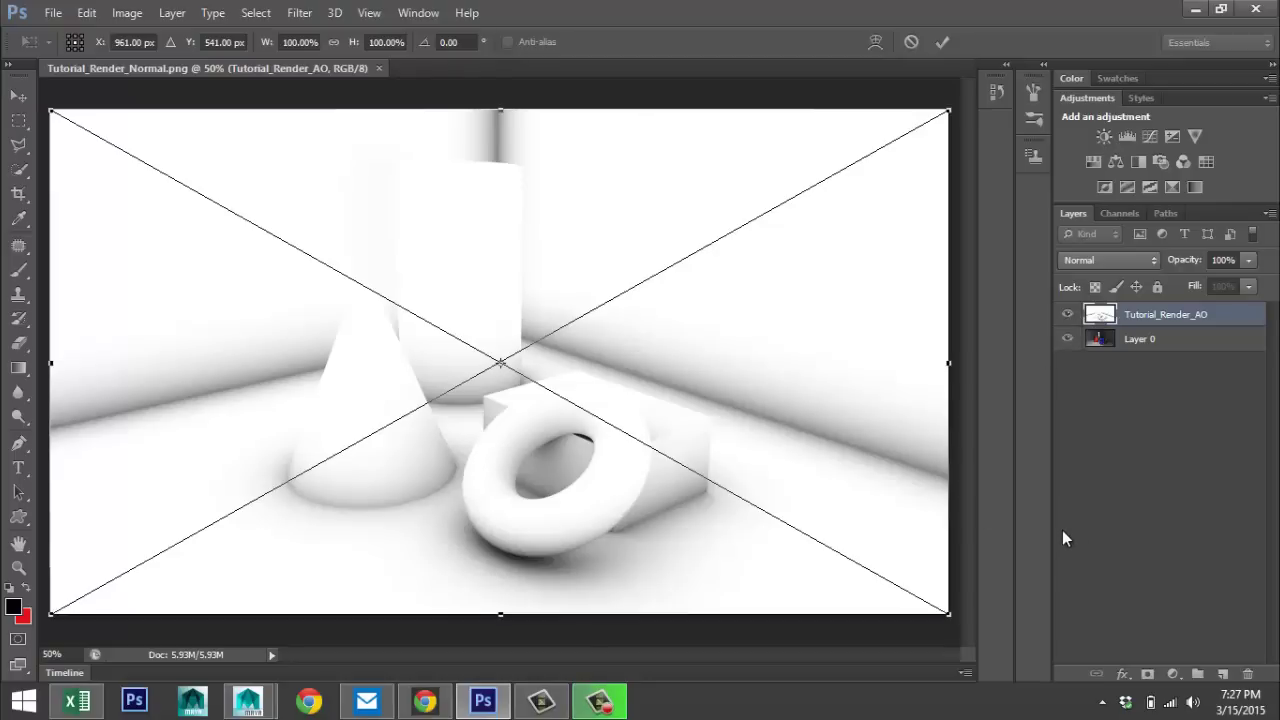
pyautogui.press('Return')
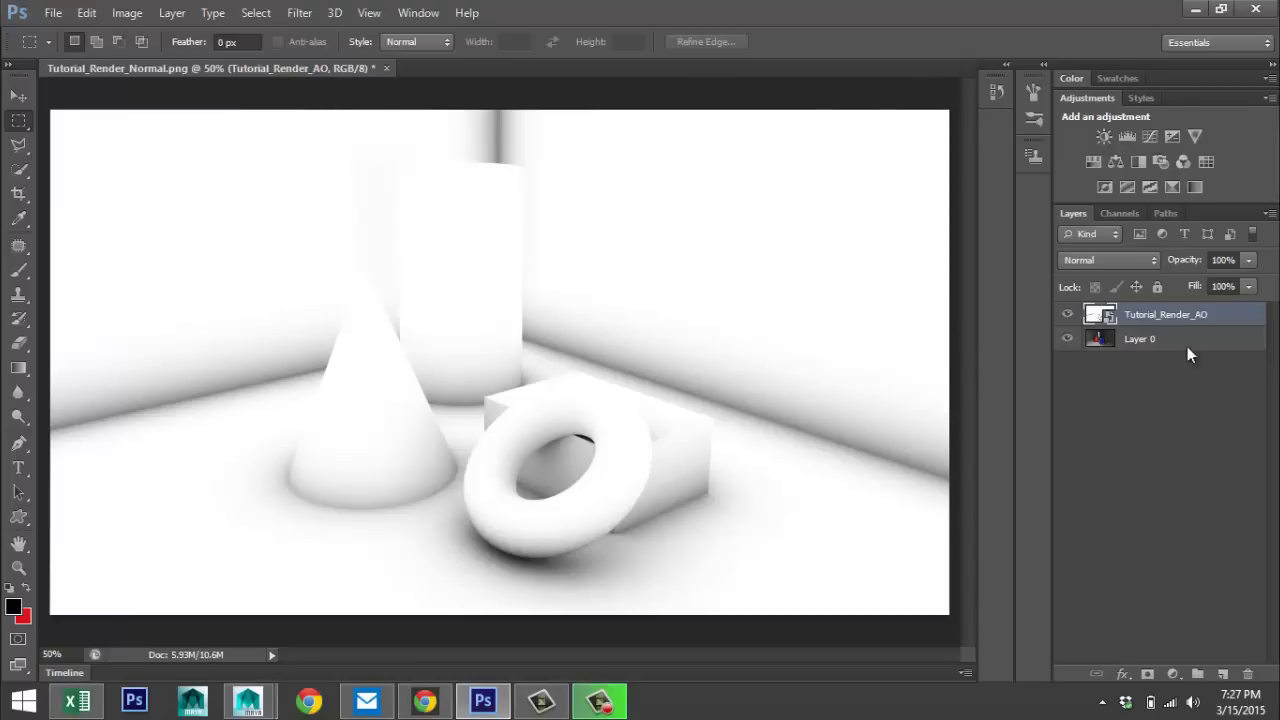
pyautogui.click(1143, 259)
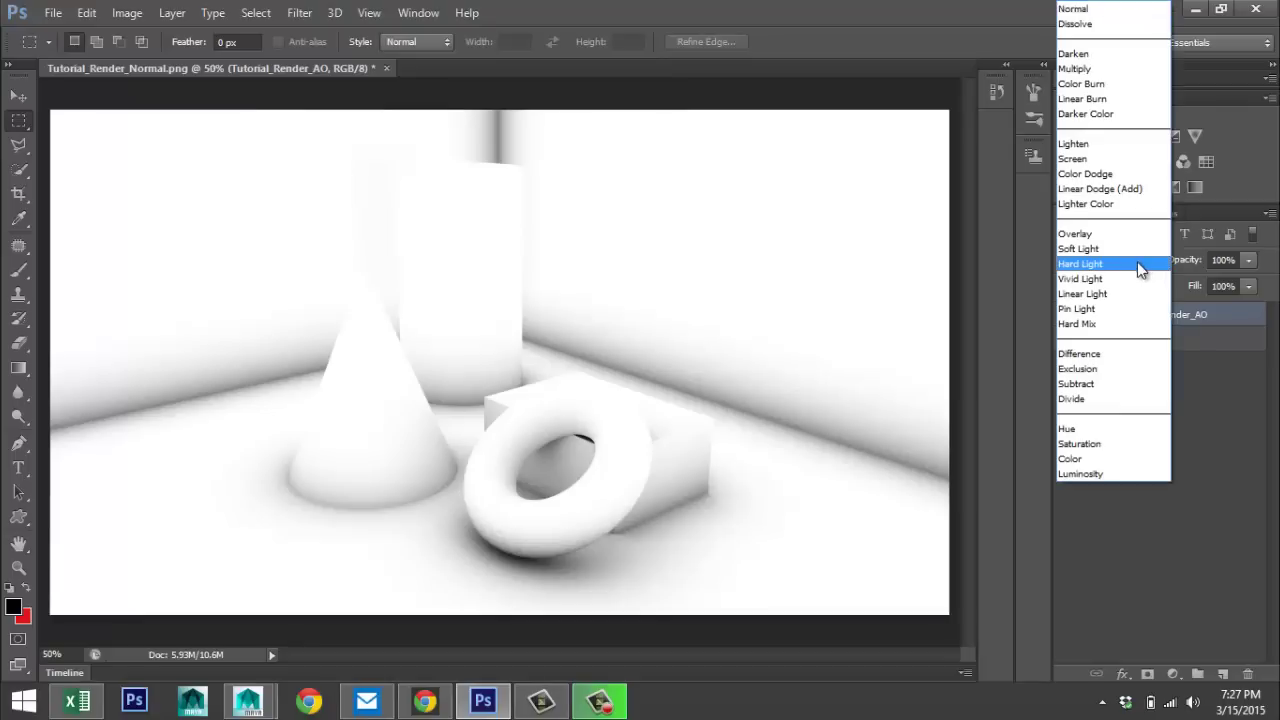
pyautogui.click(1091, 68)
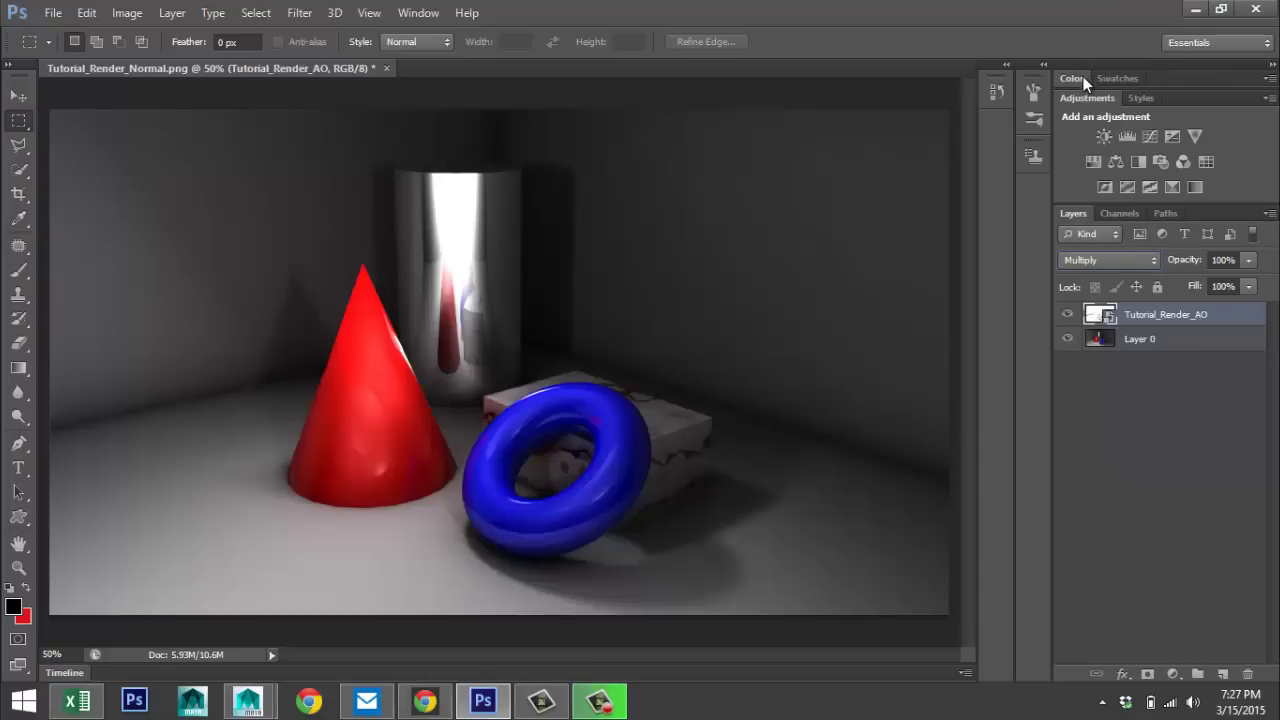
# Step: Compare the image with and without the ambient occlusion layer by switching that layer's visibility off and on
pyautogui.click(1067, 315)
pyautogui.click(1067, 315)
pyautogui.click(1067, 316)
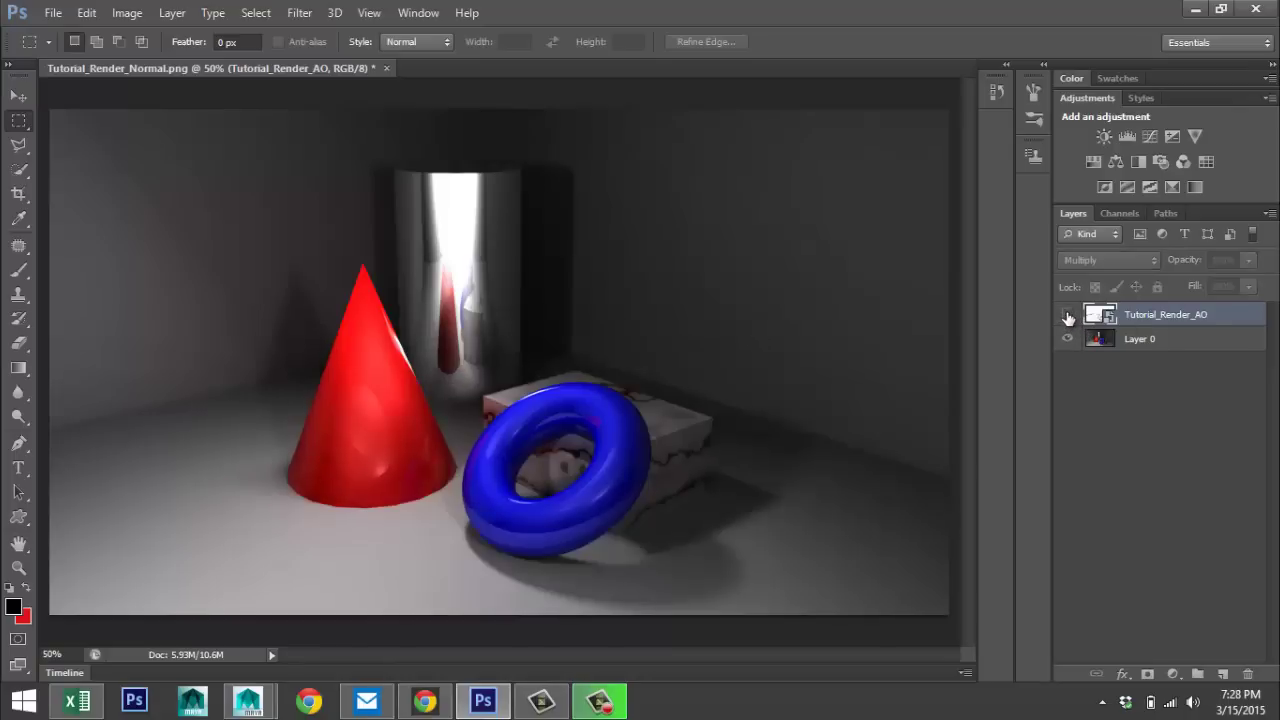
pyautogui.click(1067, 316)
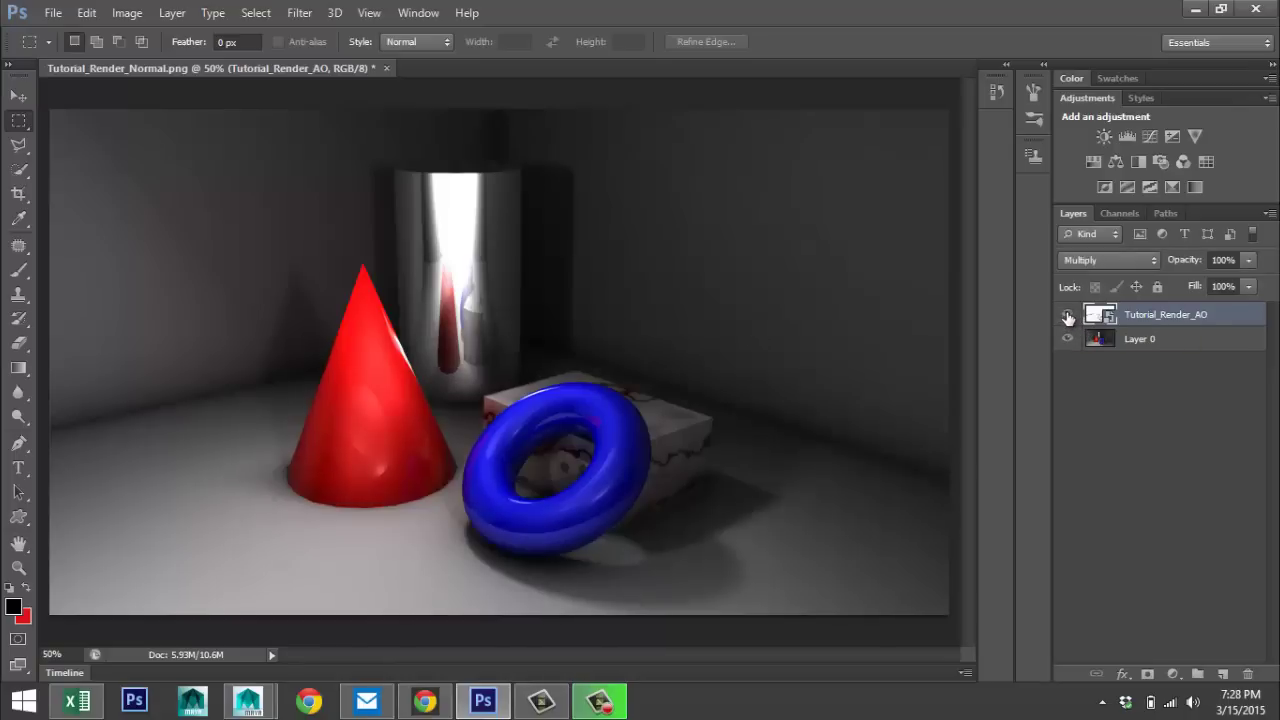
pyautogui.click(1067, 316)
pyautogui.click(1068, 317)
pyautogui.click(1068, 316)
pyautogui.click(1068, 316)
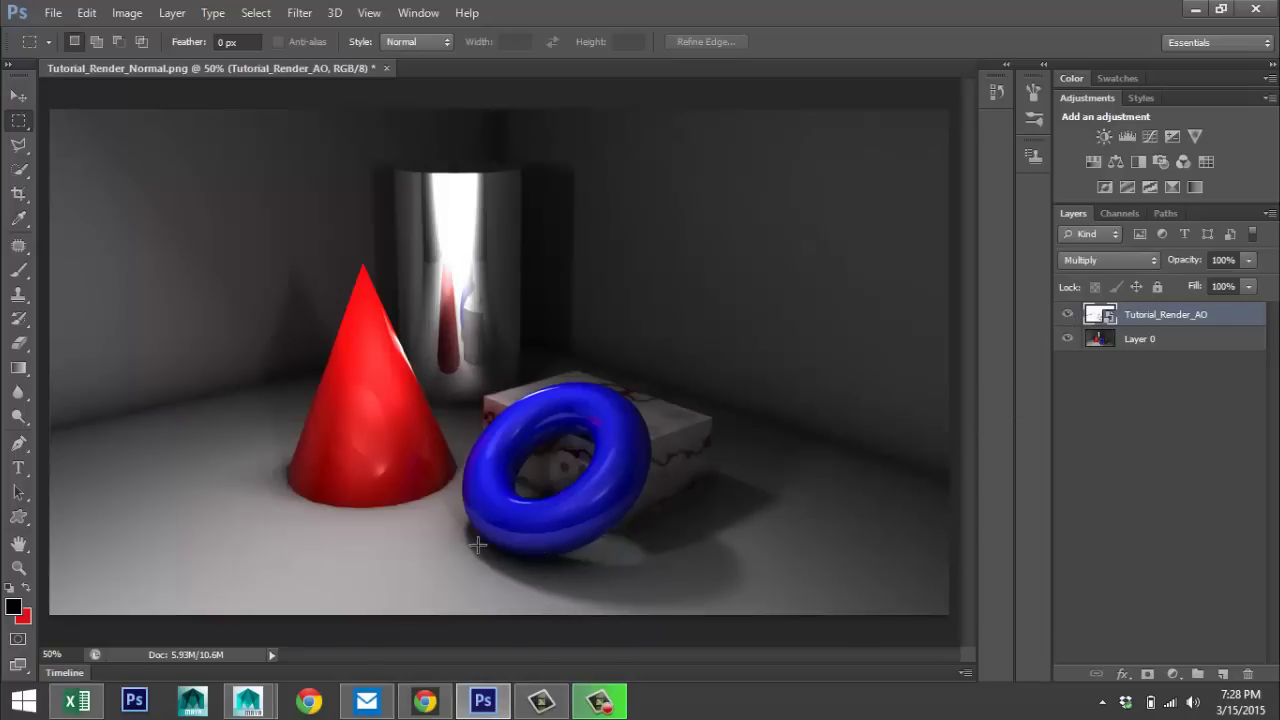